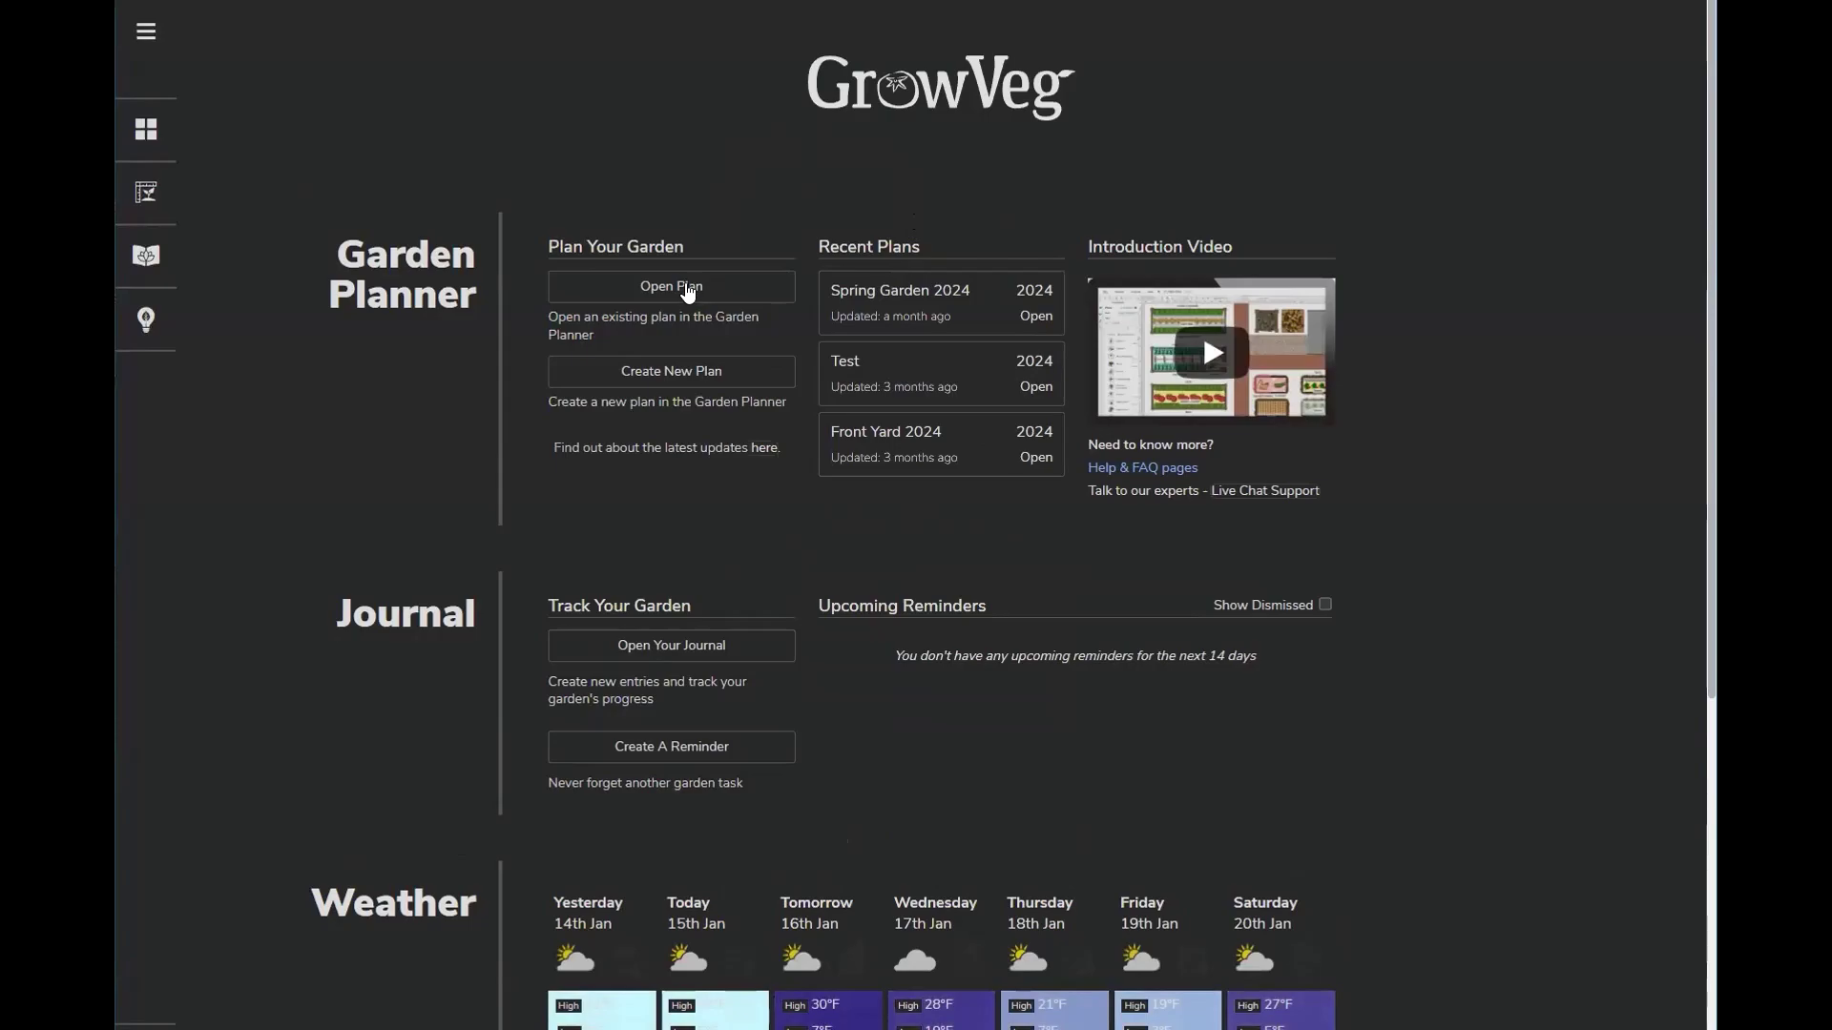
Step: Open the Spring Garden 2024 plan and turn off the Dark Mode extension for the light theme
left_click(708, 292)
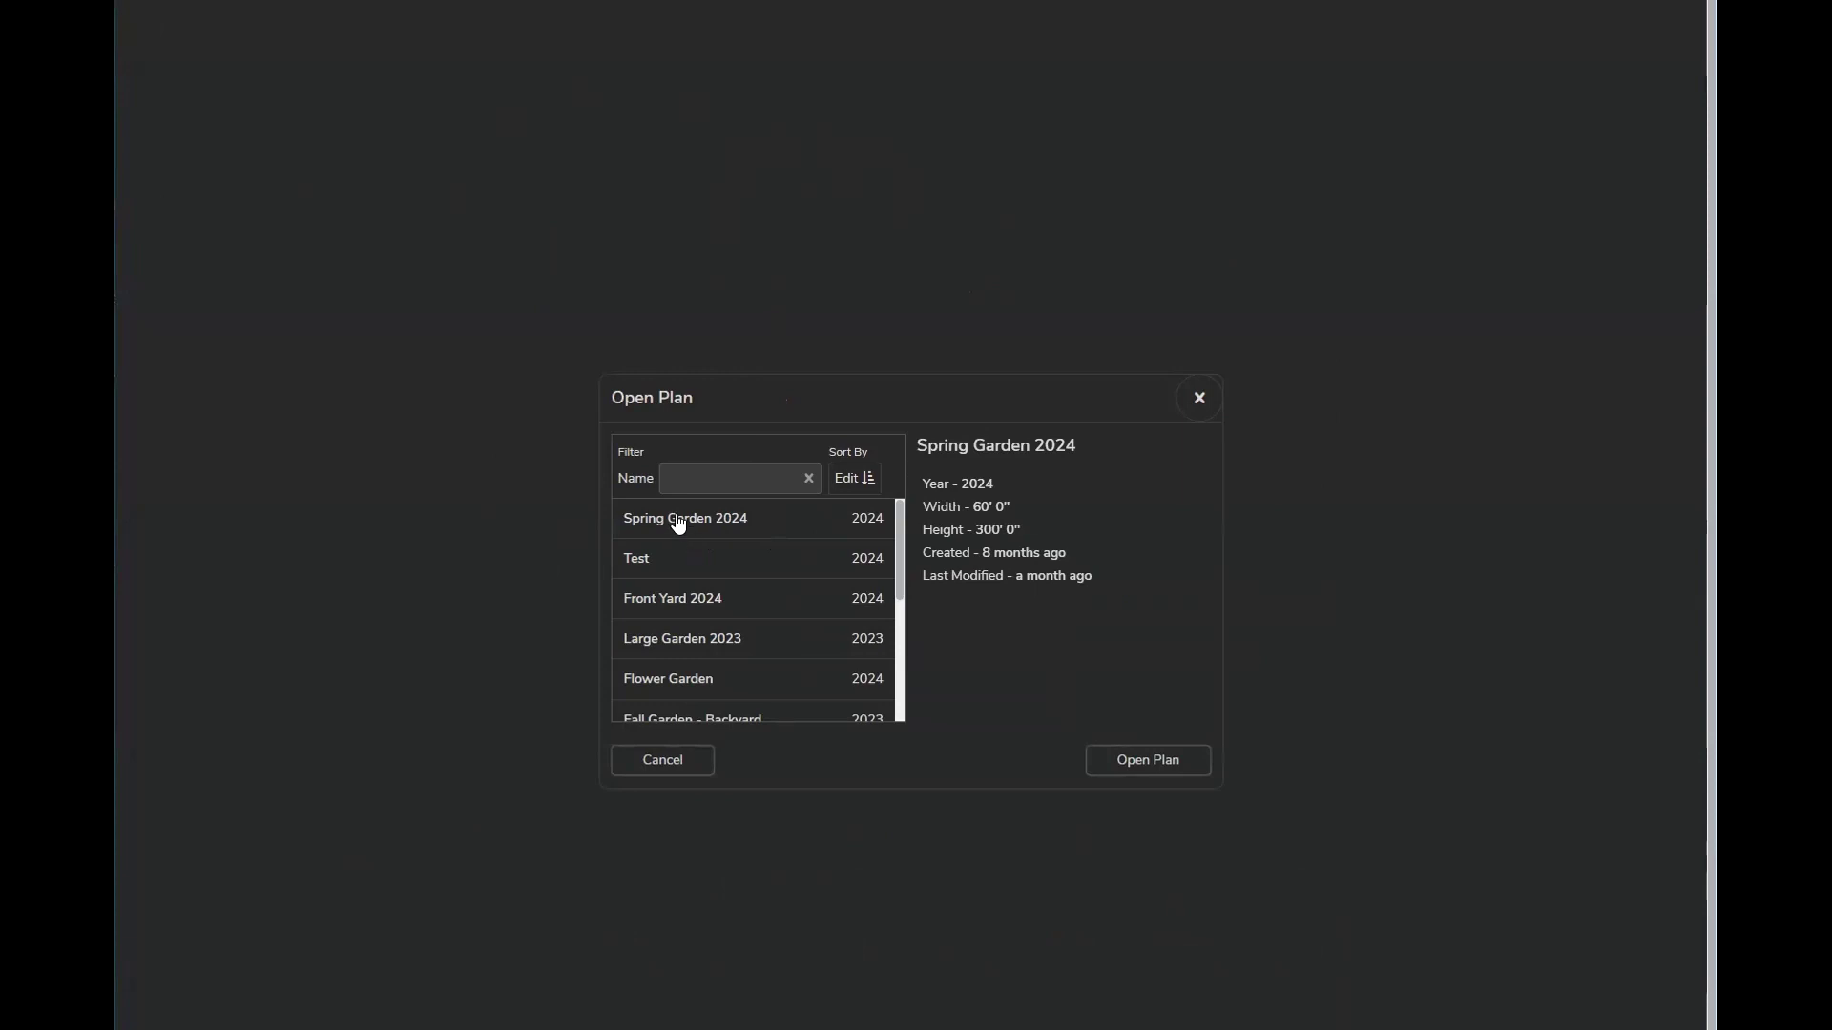
left_click(1173, 761)
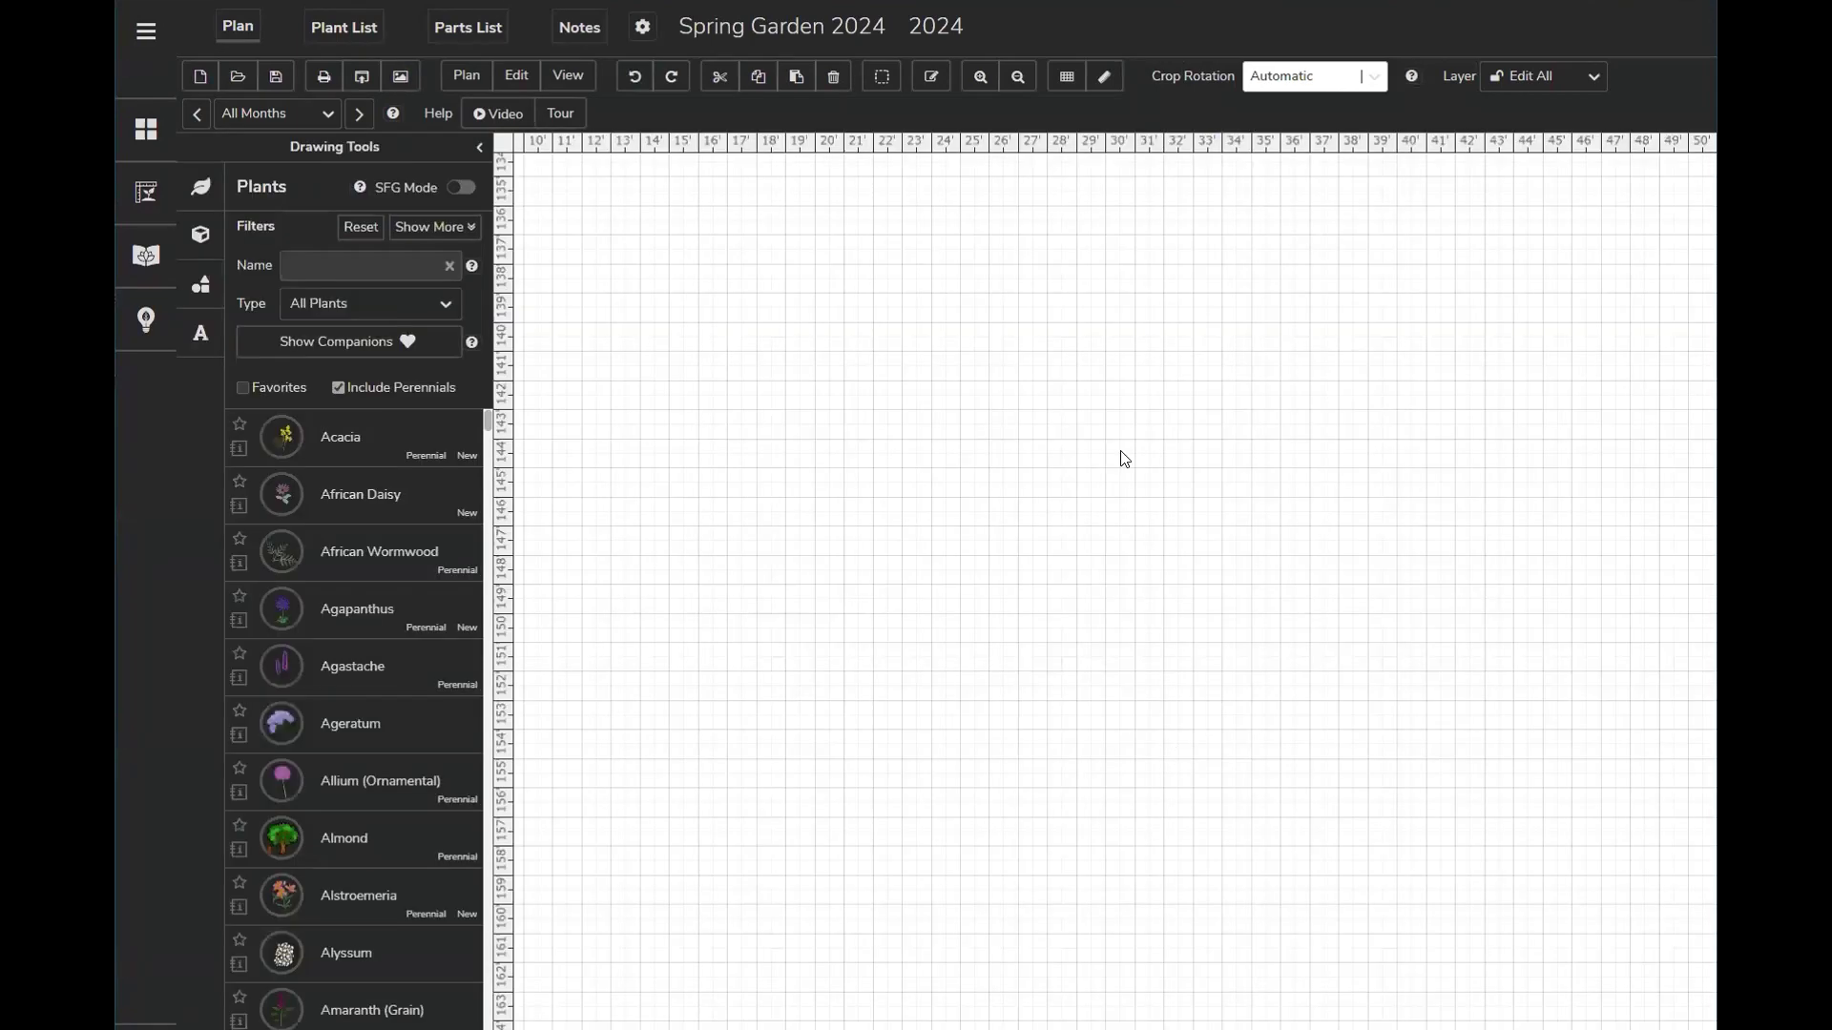
left_click(1486, 10)
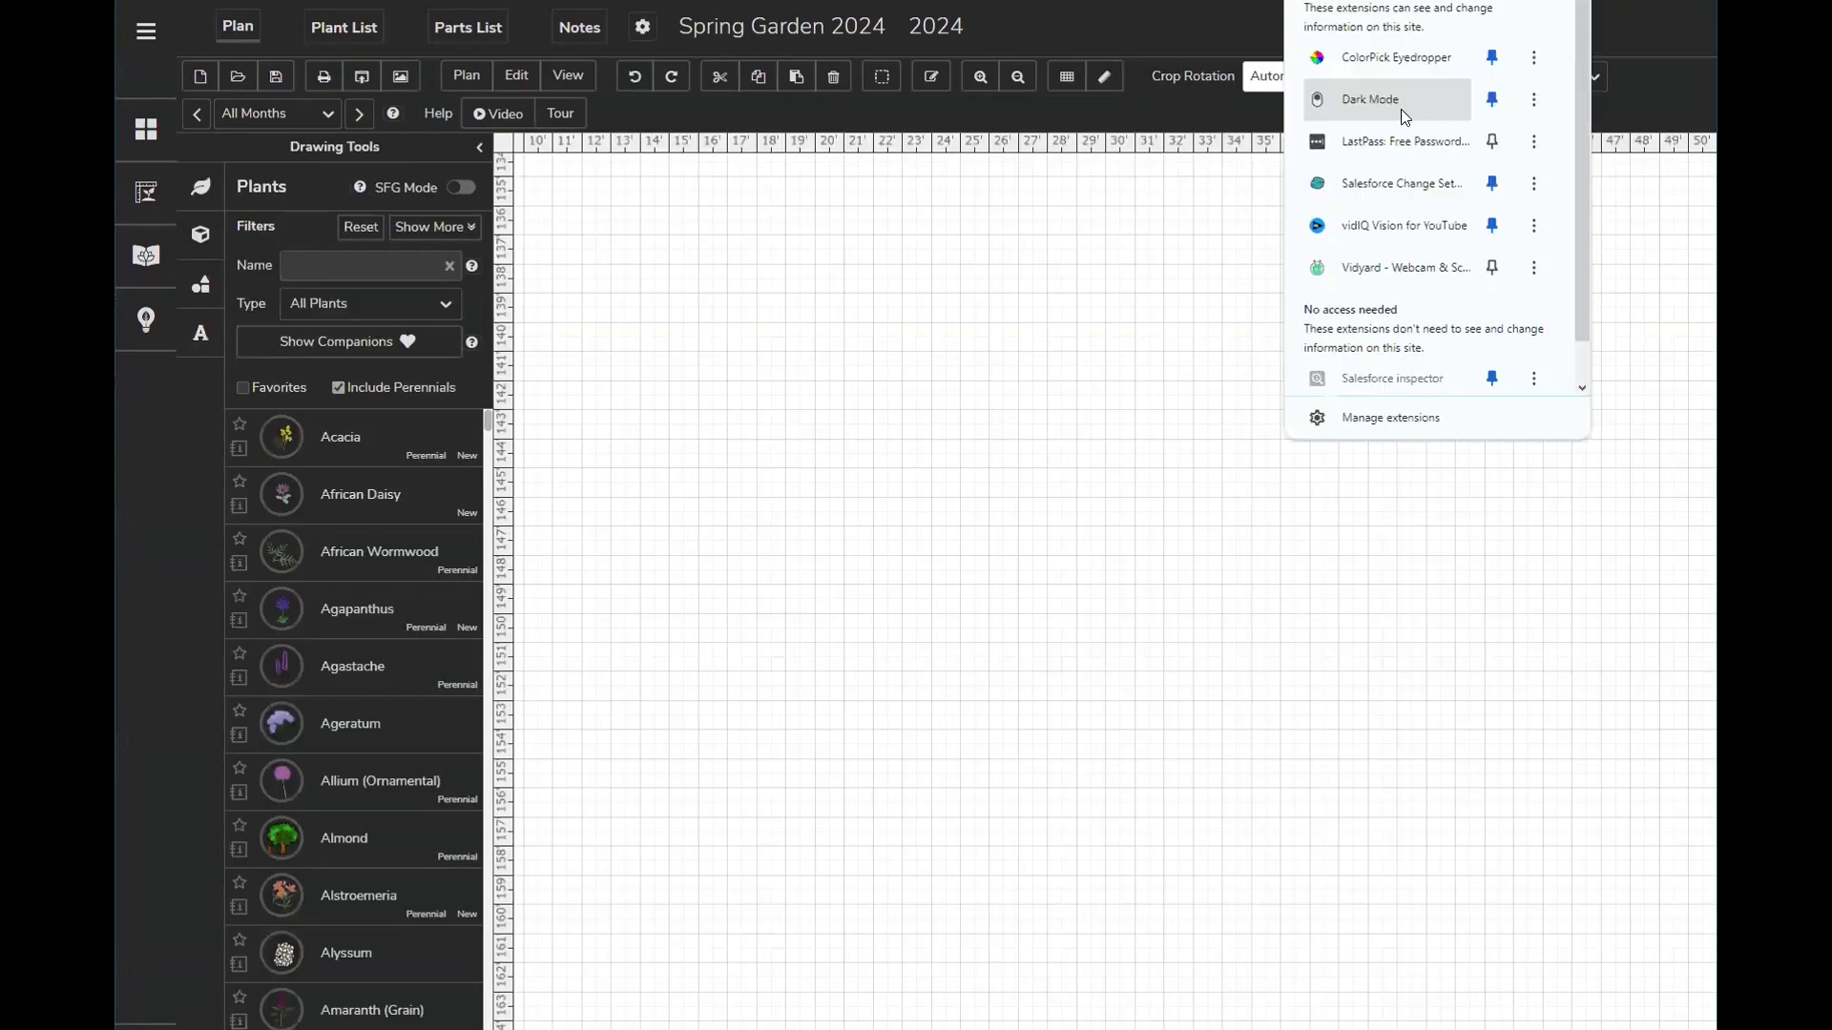
left_click(1366, 107)
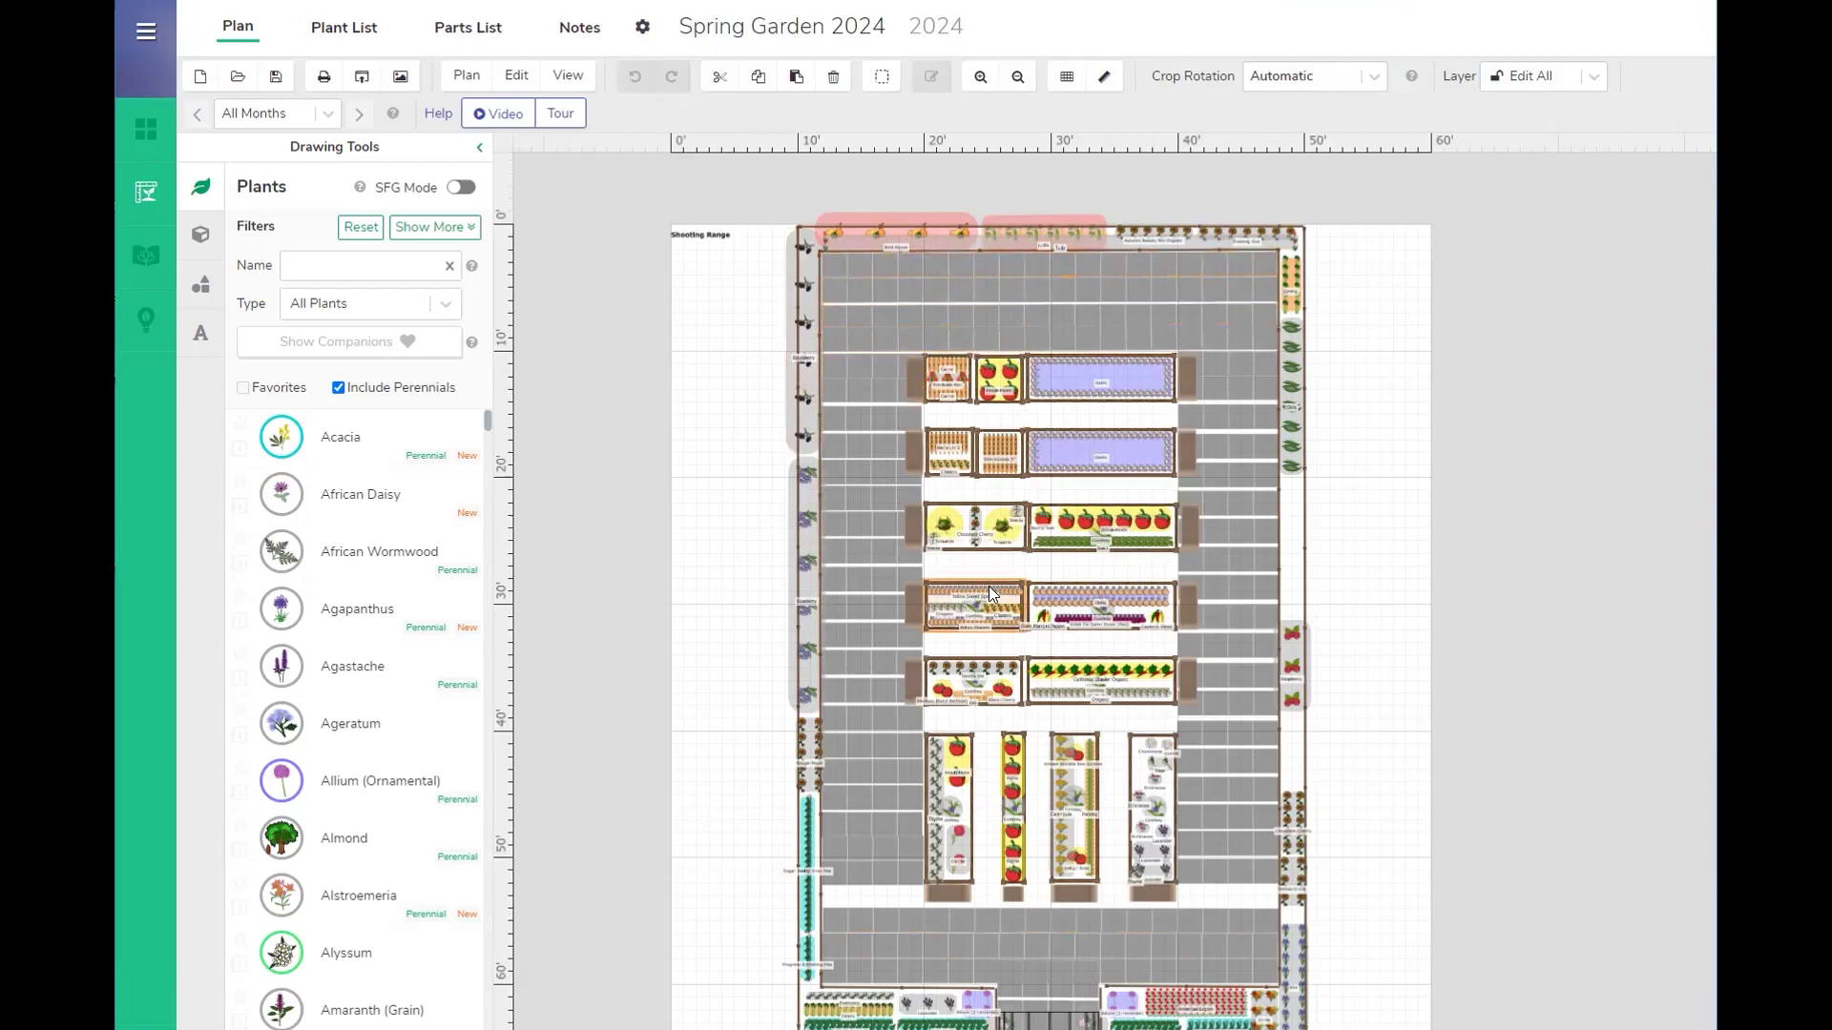
Step: Zoom around the Spring Garden 2024 layout, then bring up its Plant List
scroll(988, 586, "up", 1)
scroll(989, 586, "up", 2)
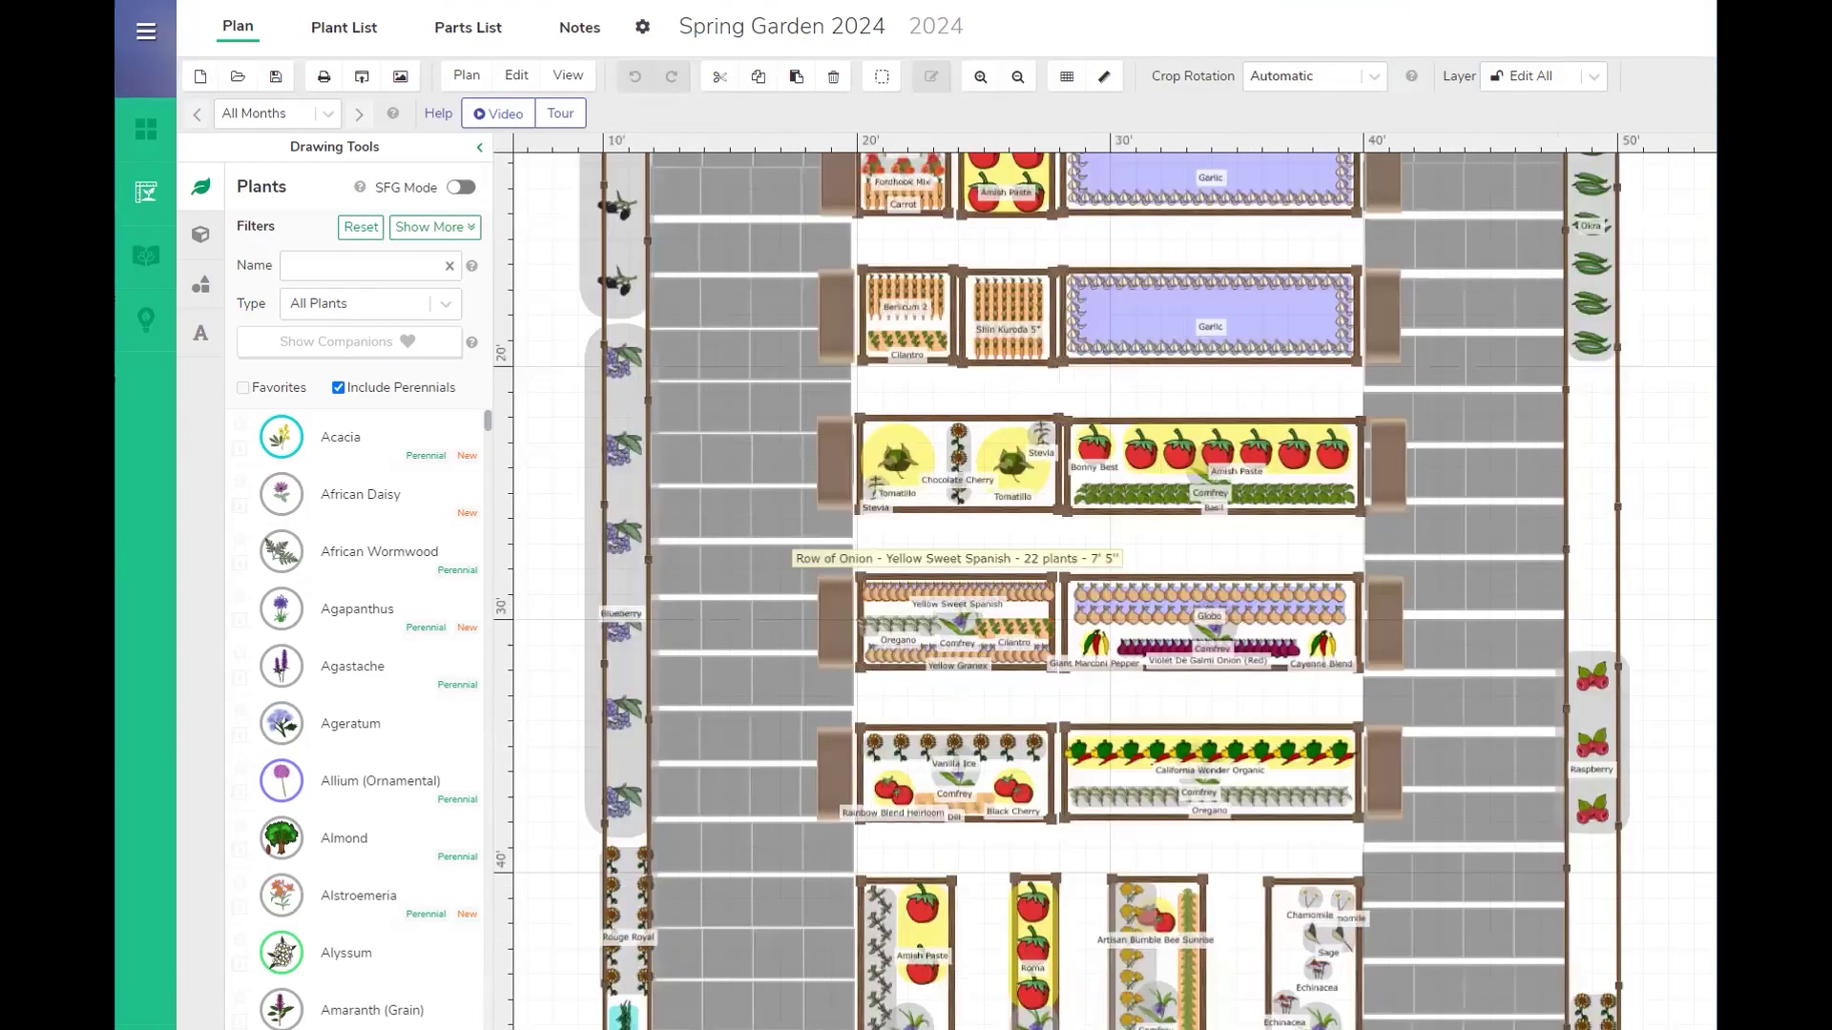
scroll(993, 588, "up", 1)
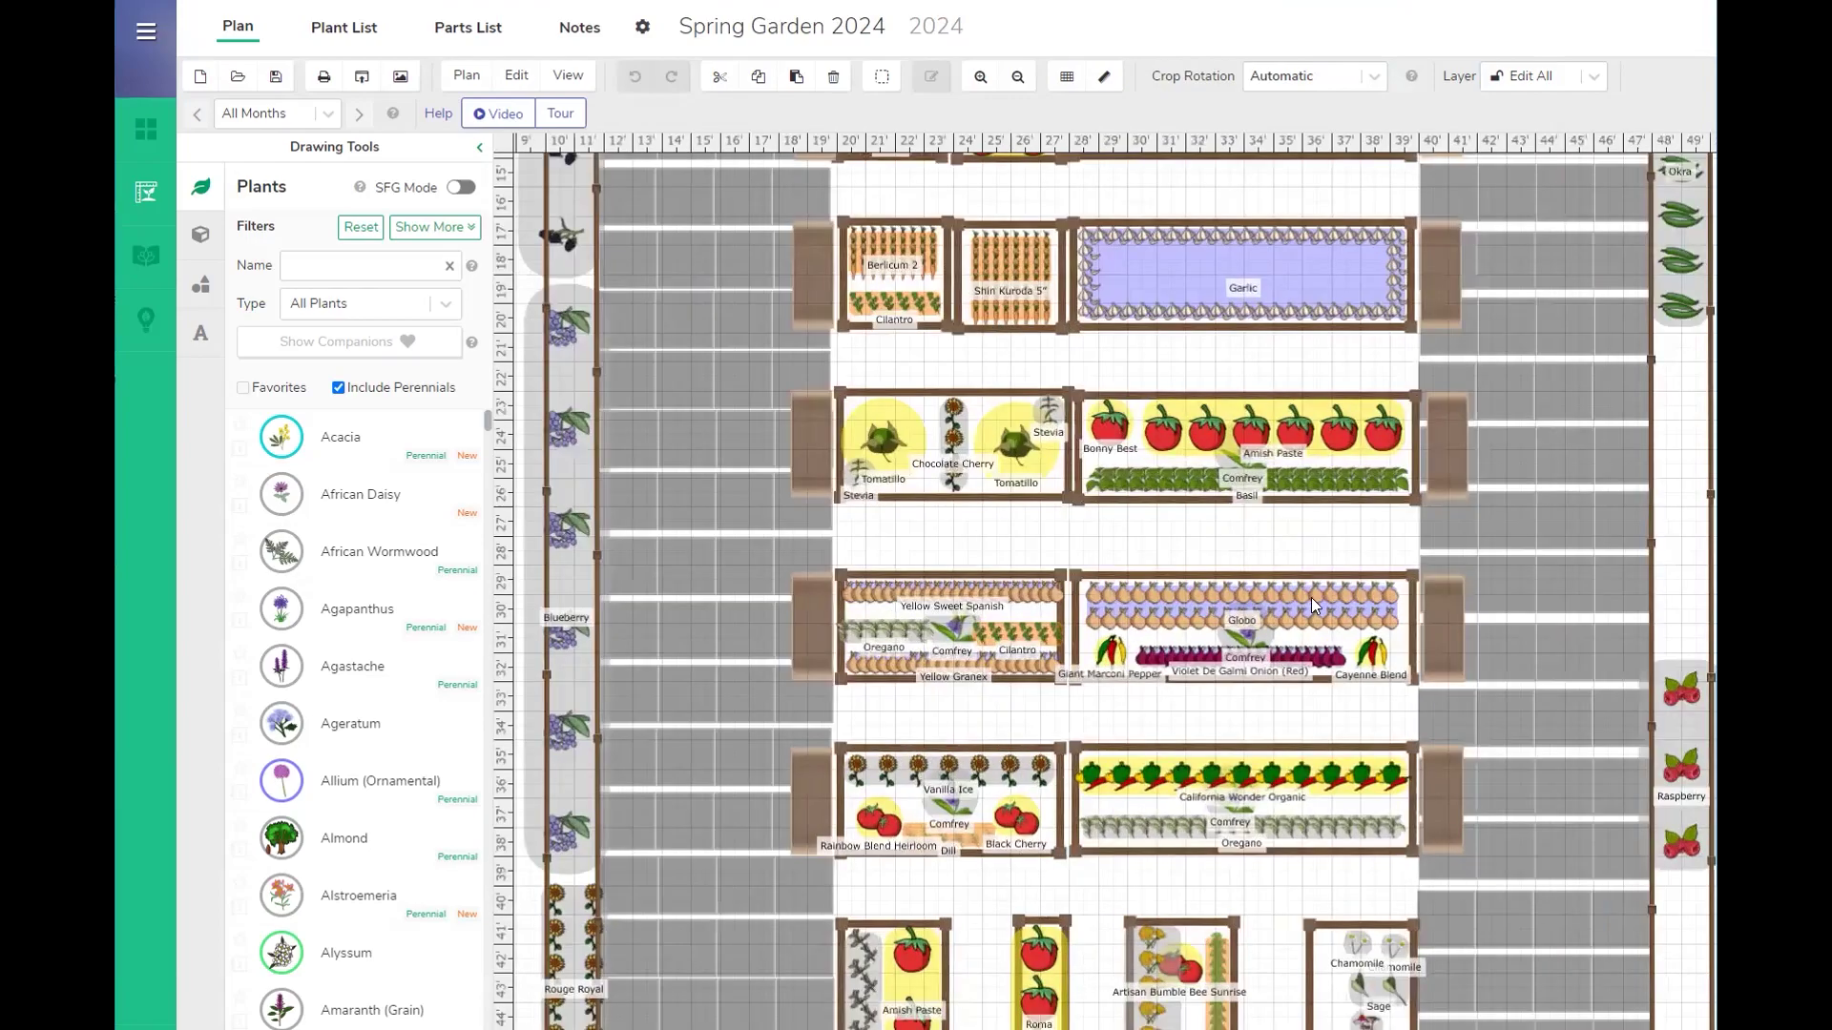
scroll(1393, 330, "up", 5)
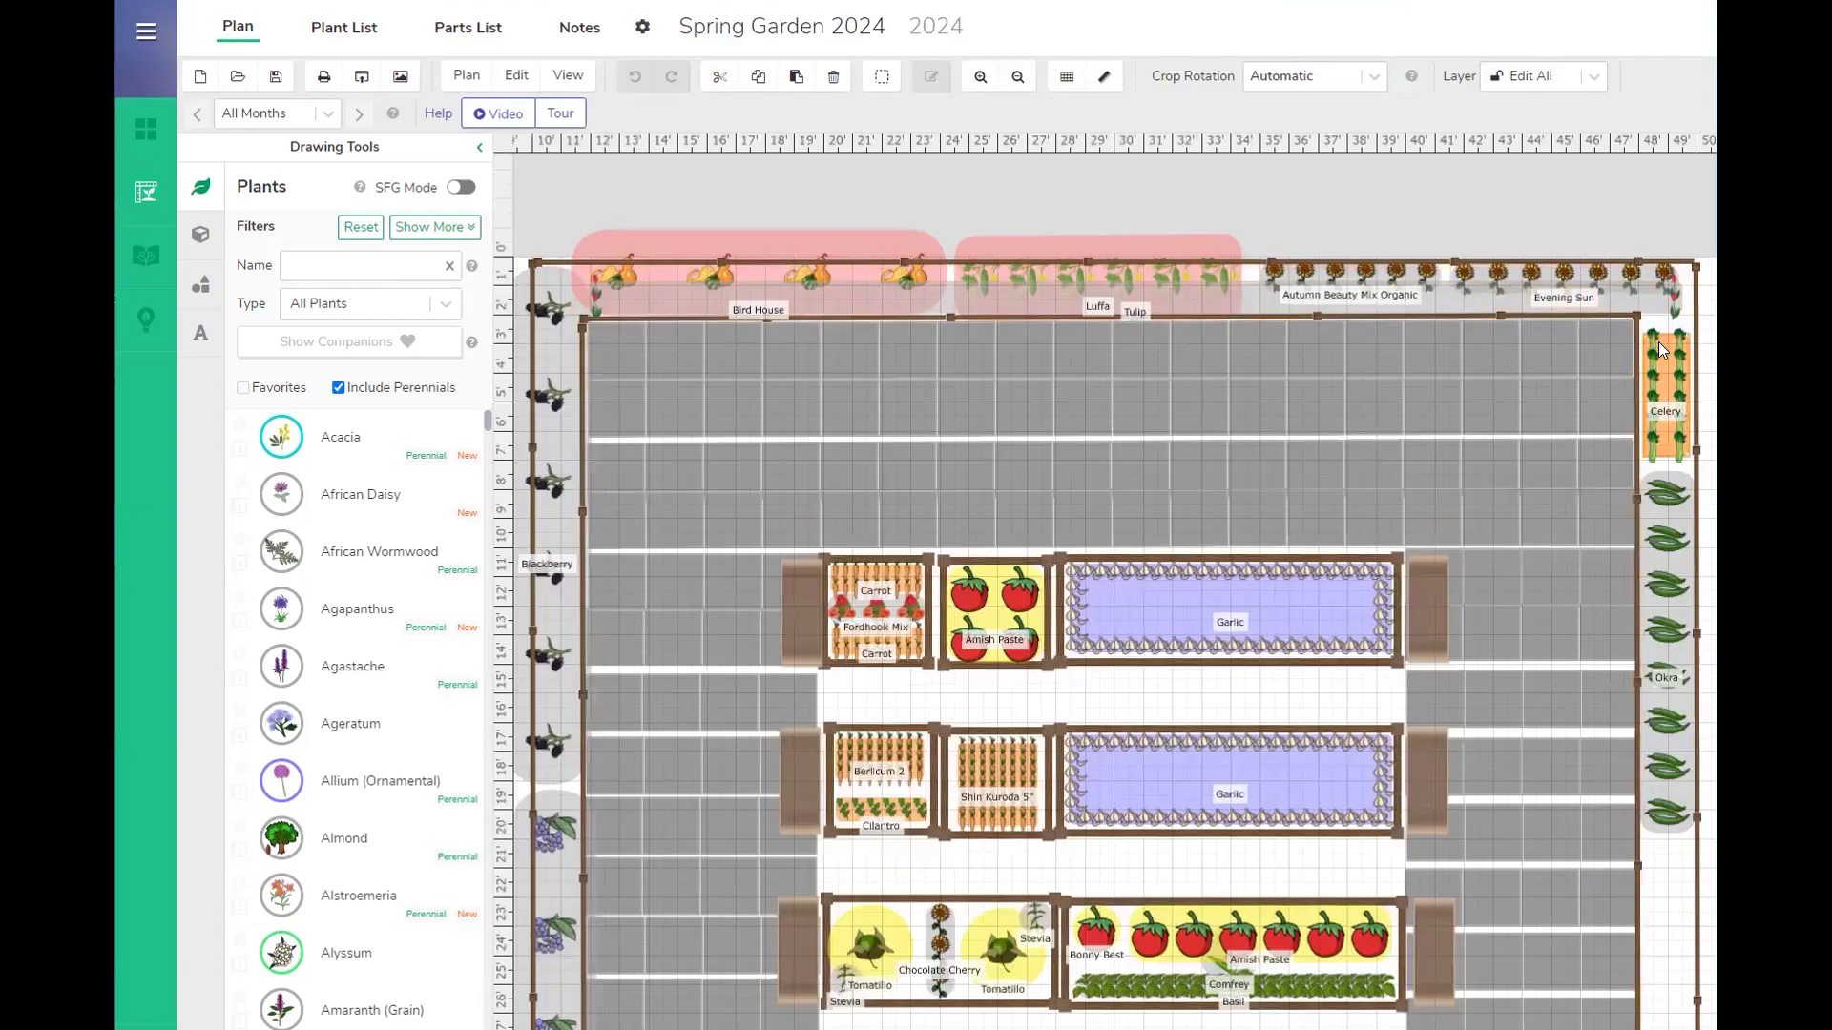
scroll(1355, 513, "down", 1)
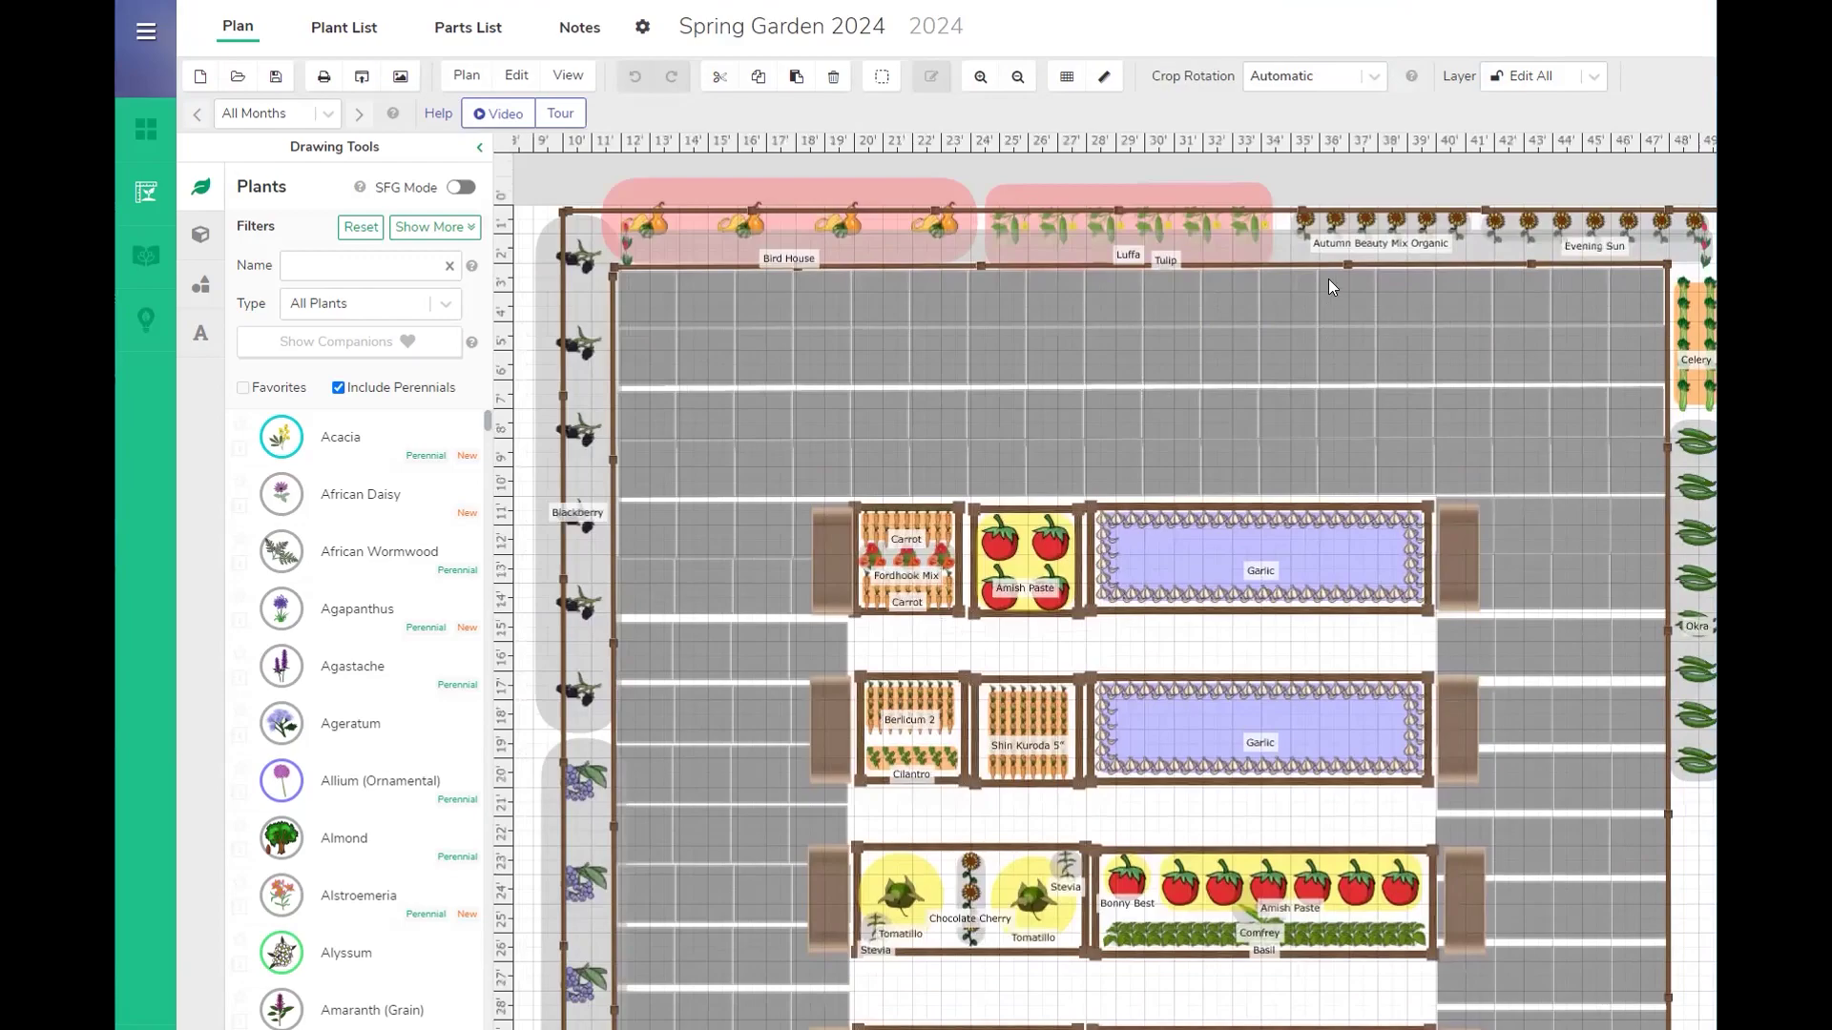
scroll(1333, 286, "down", 5)
scroll(1318, 420, "up", 4)
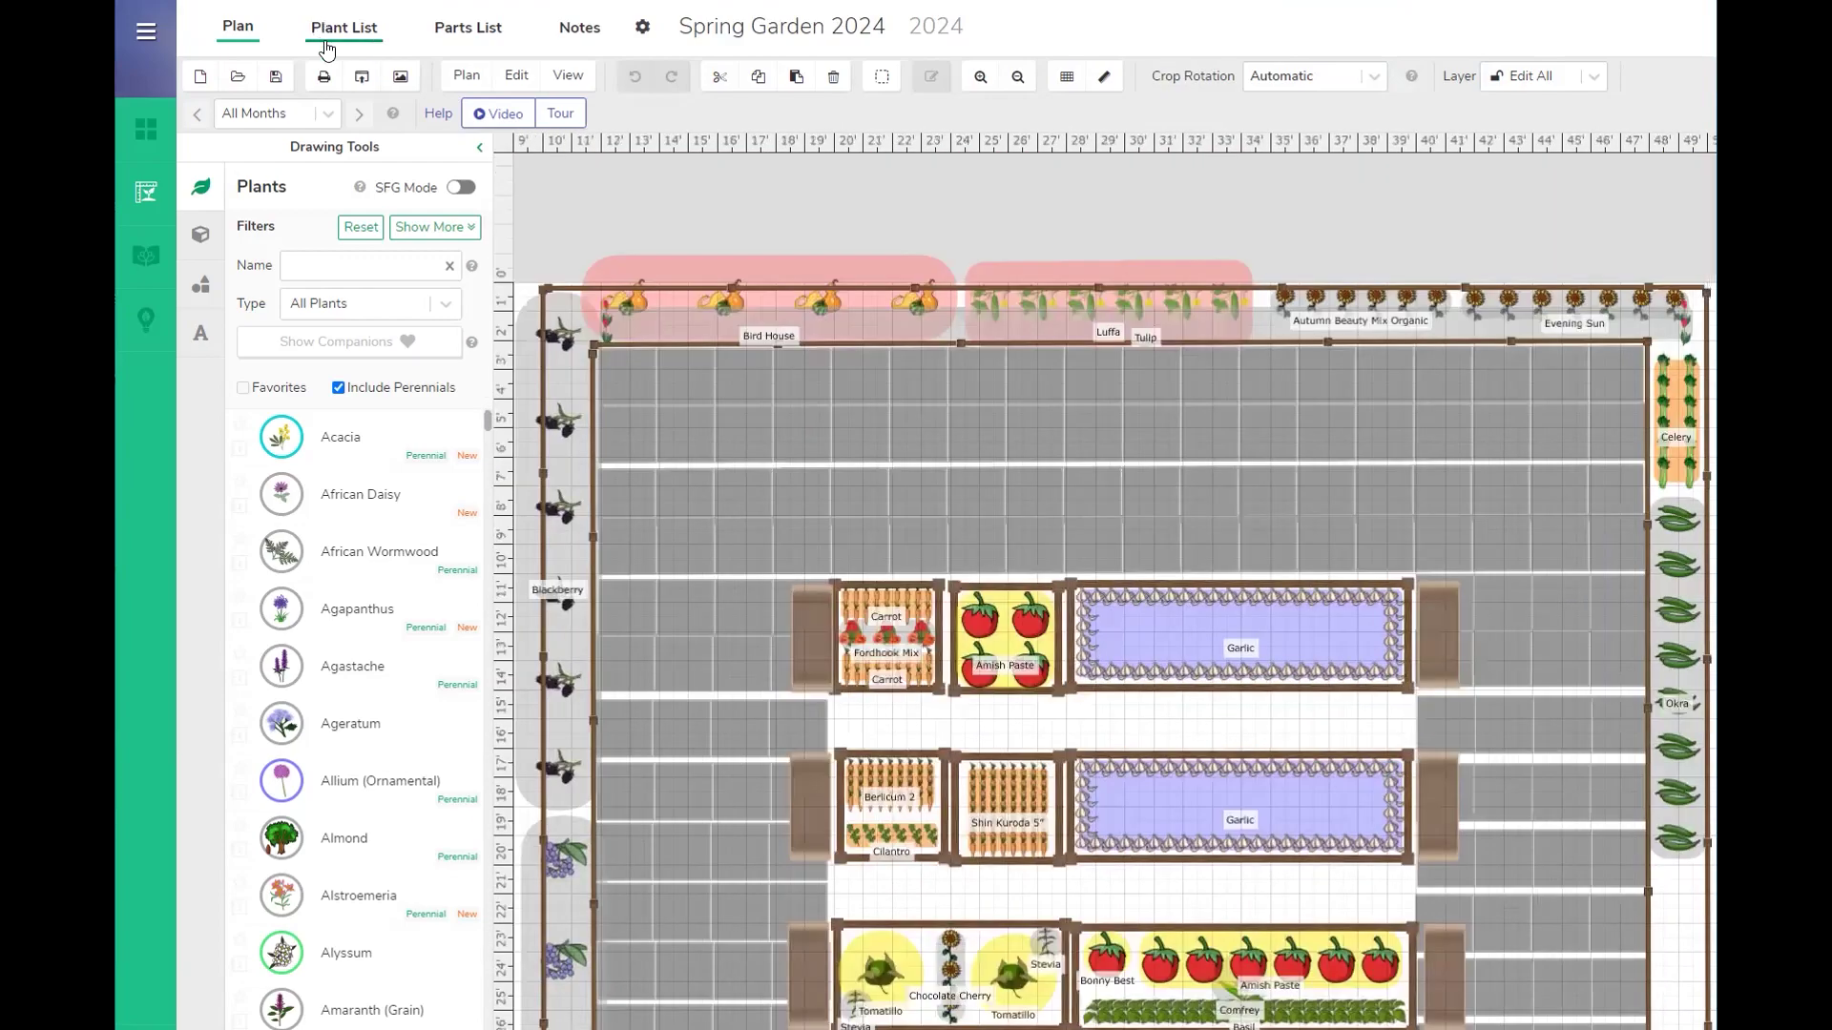
left_click(327, 49)
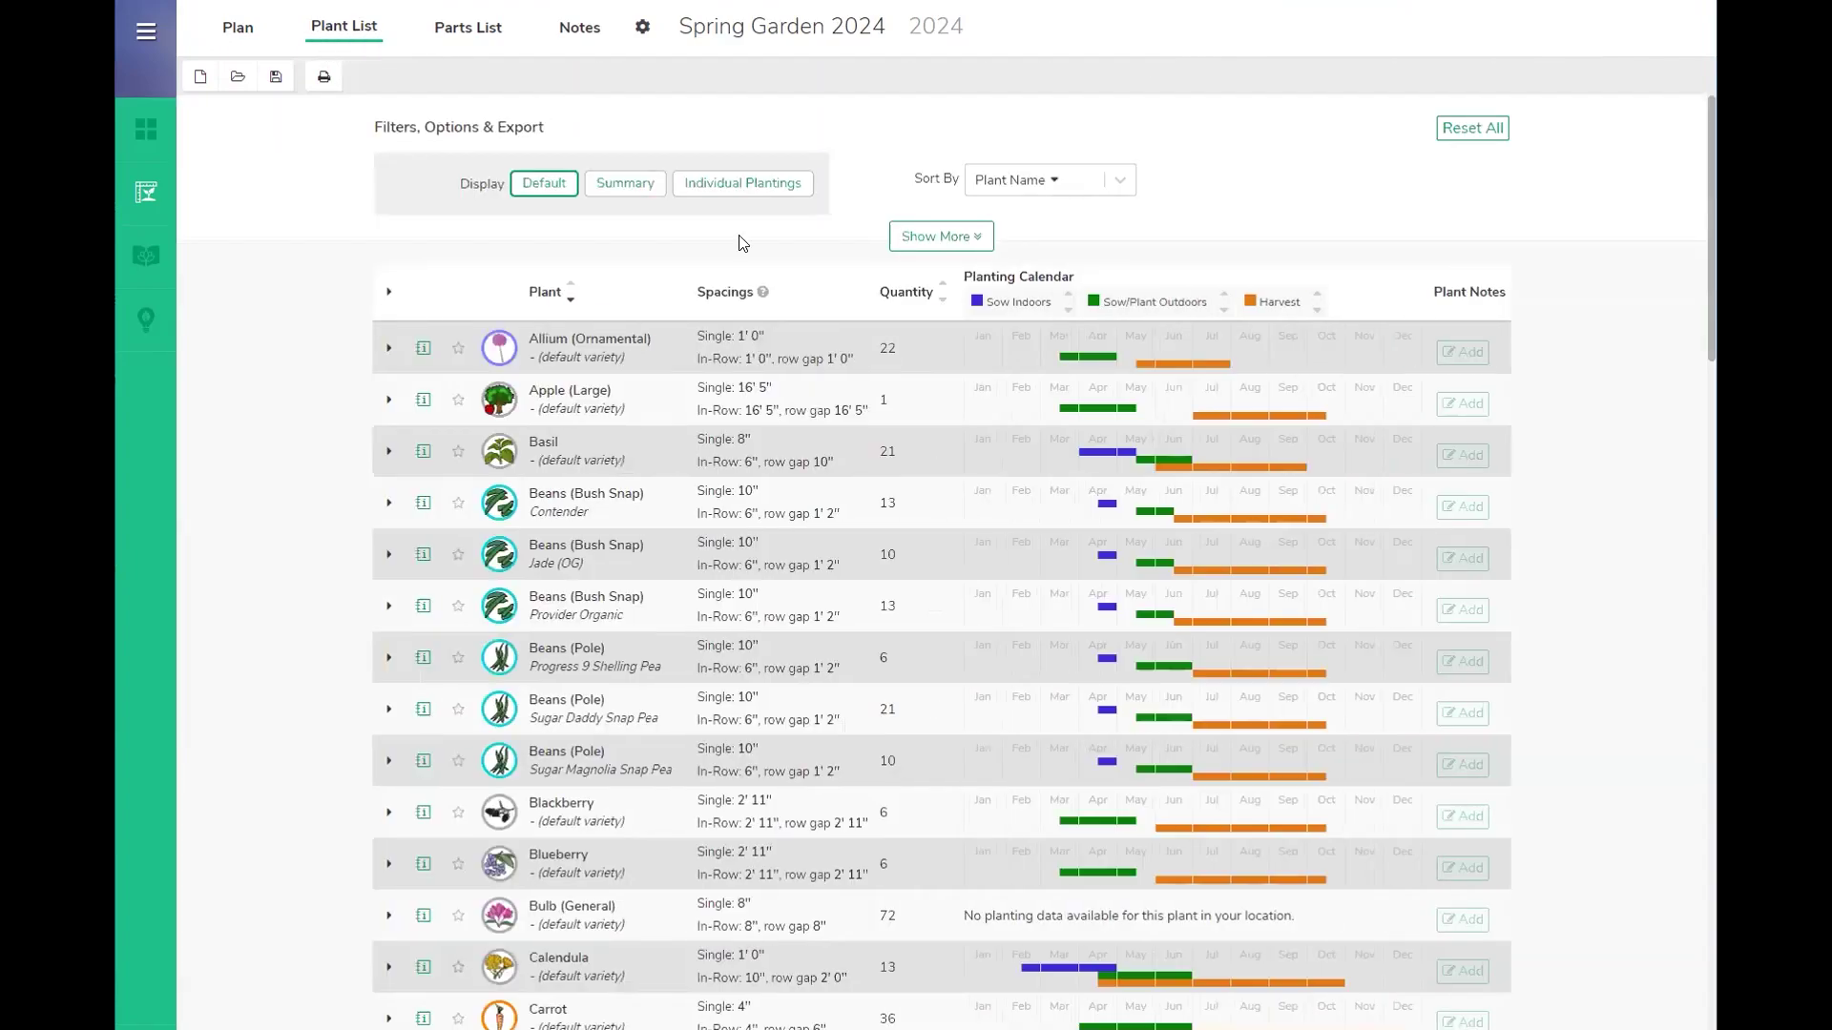
Step: Scroll through the Plant List table to review each plant's spacings, quantities and calendars
scroll(893, 589, "down", 3)
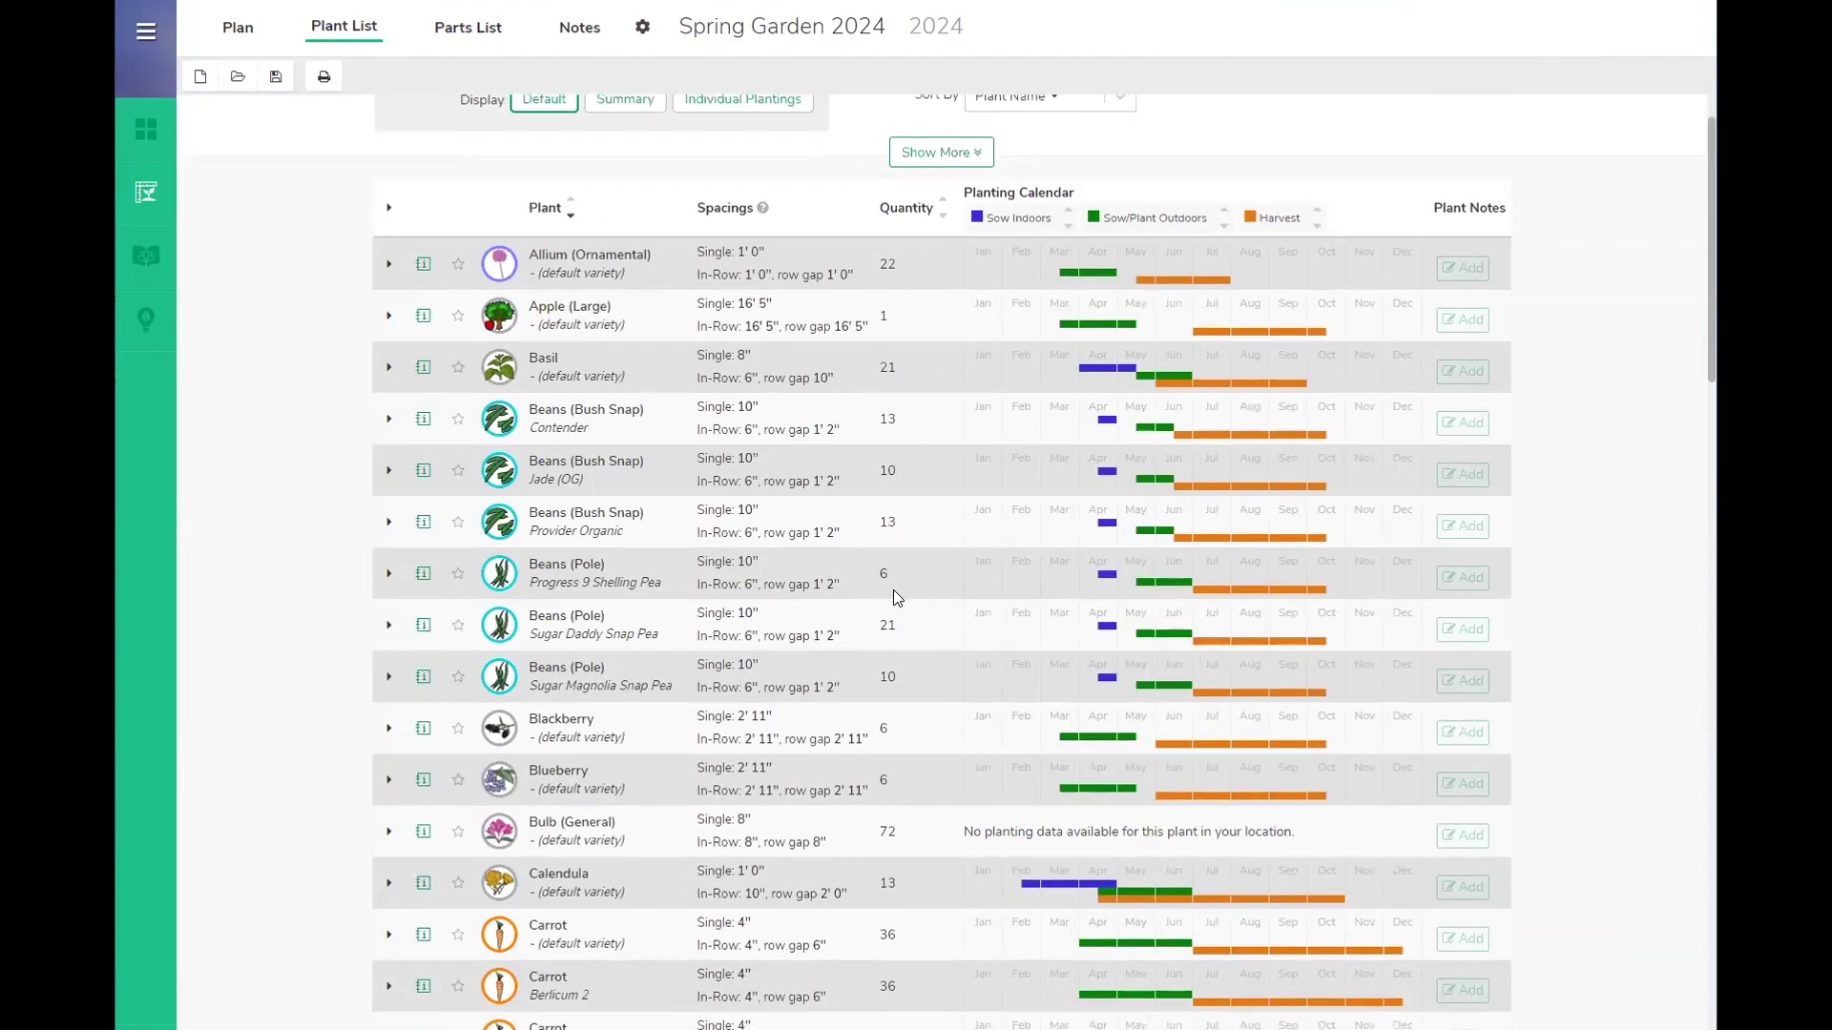
scroll(893, 589, "up", 3)
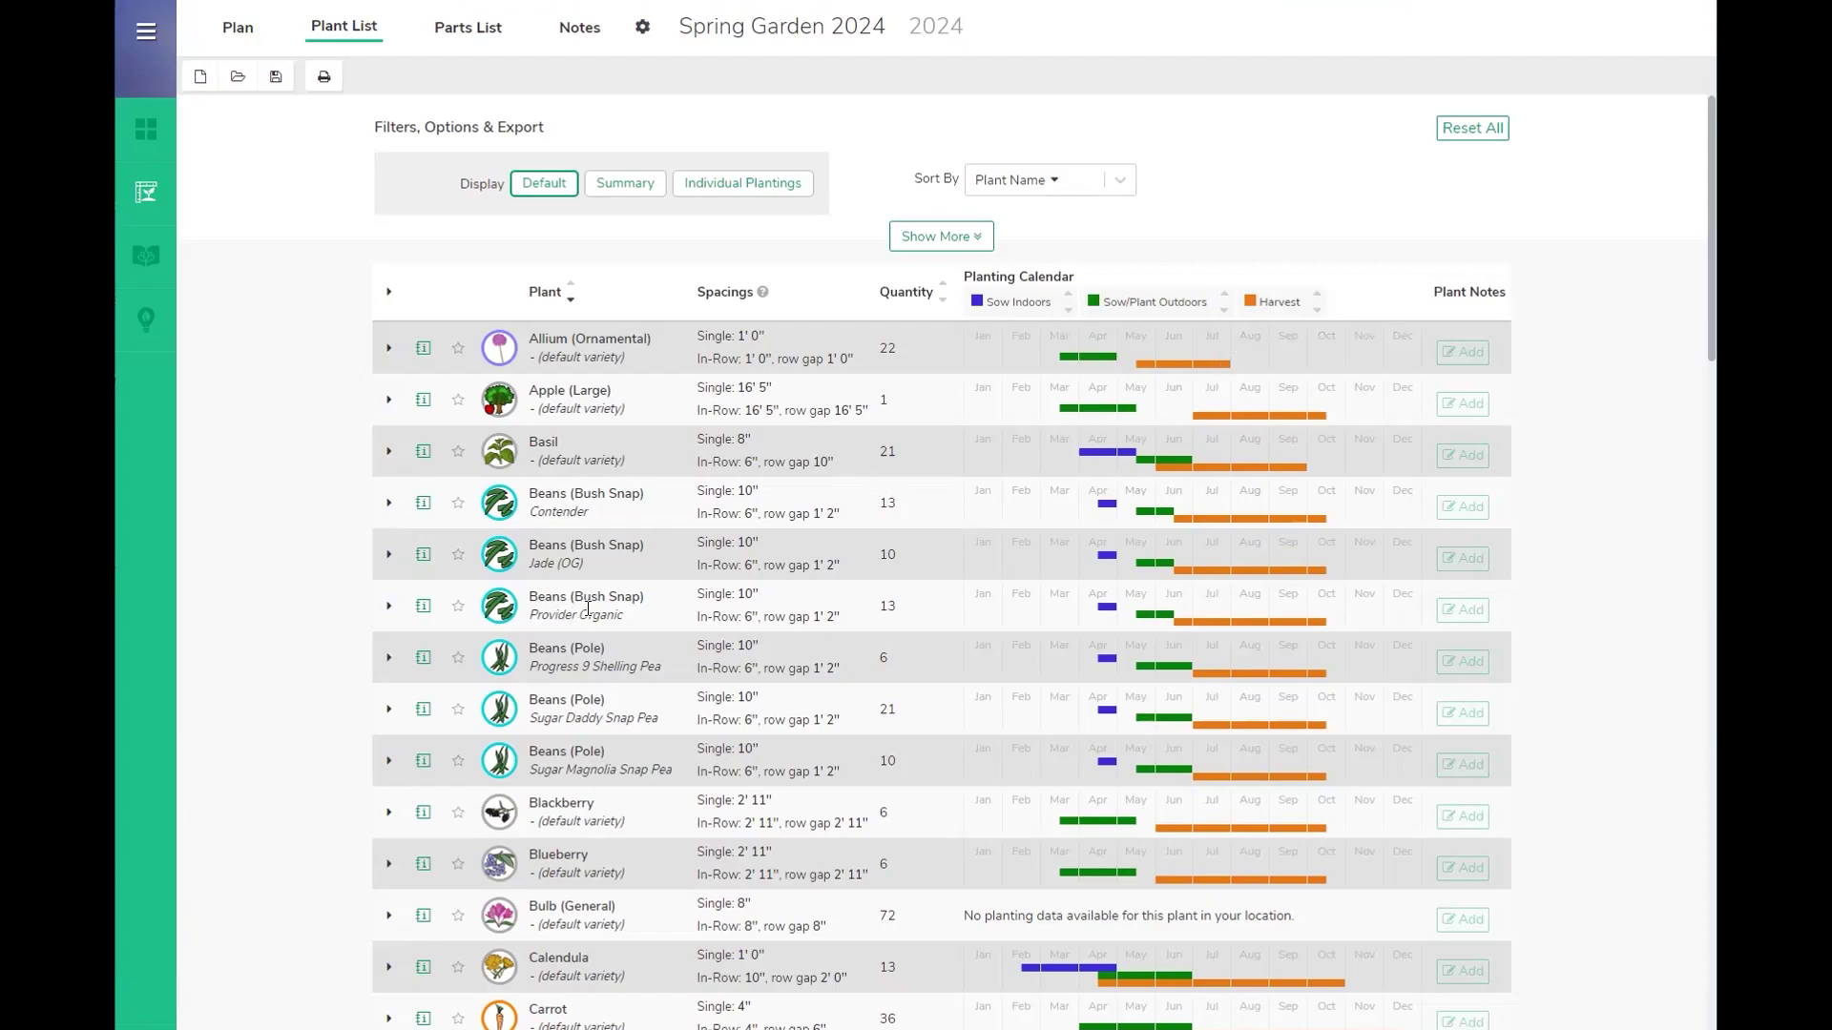
scroll(588, 608, "down", 5)
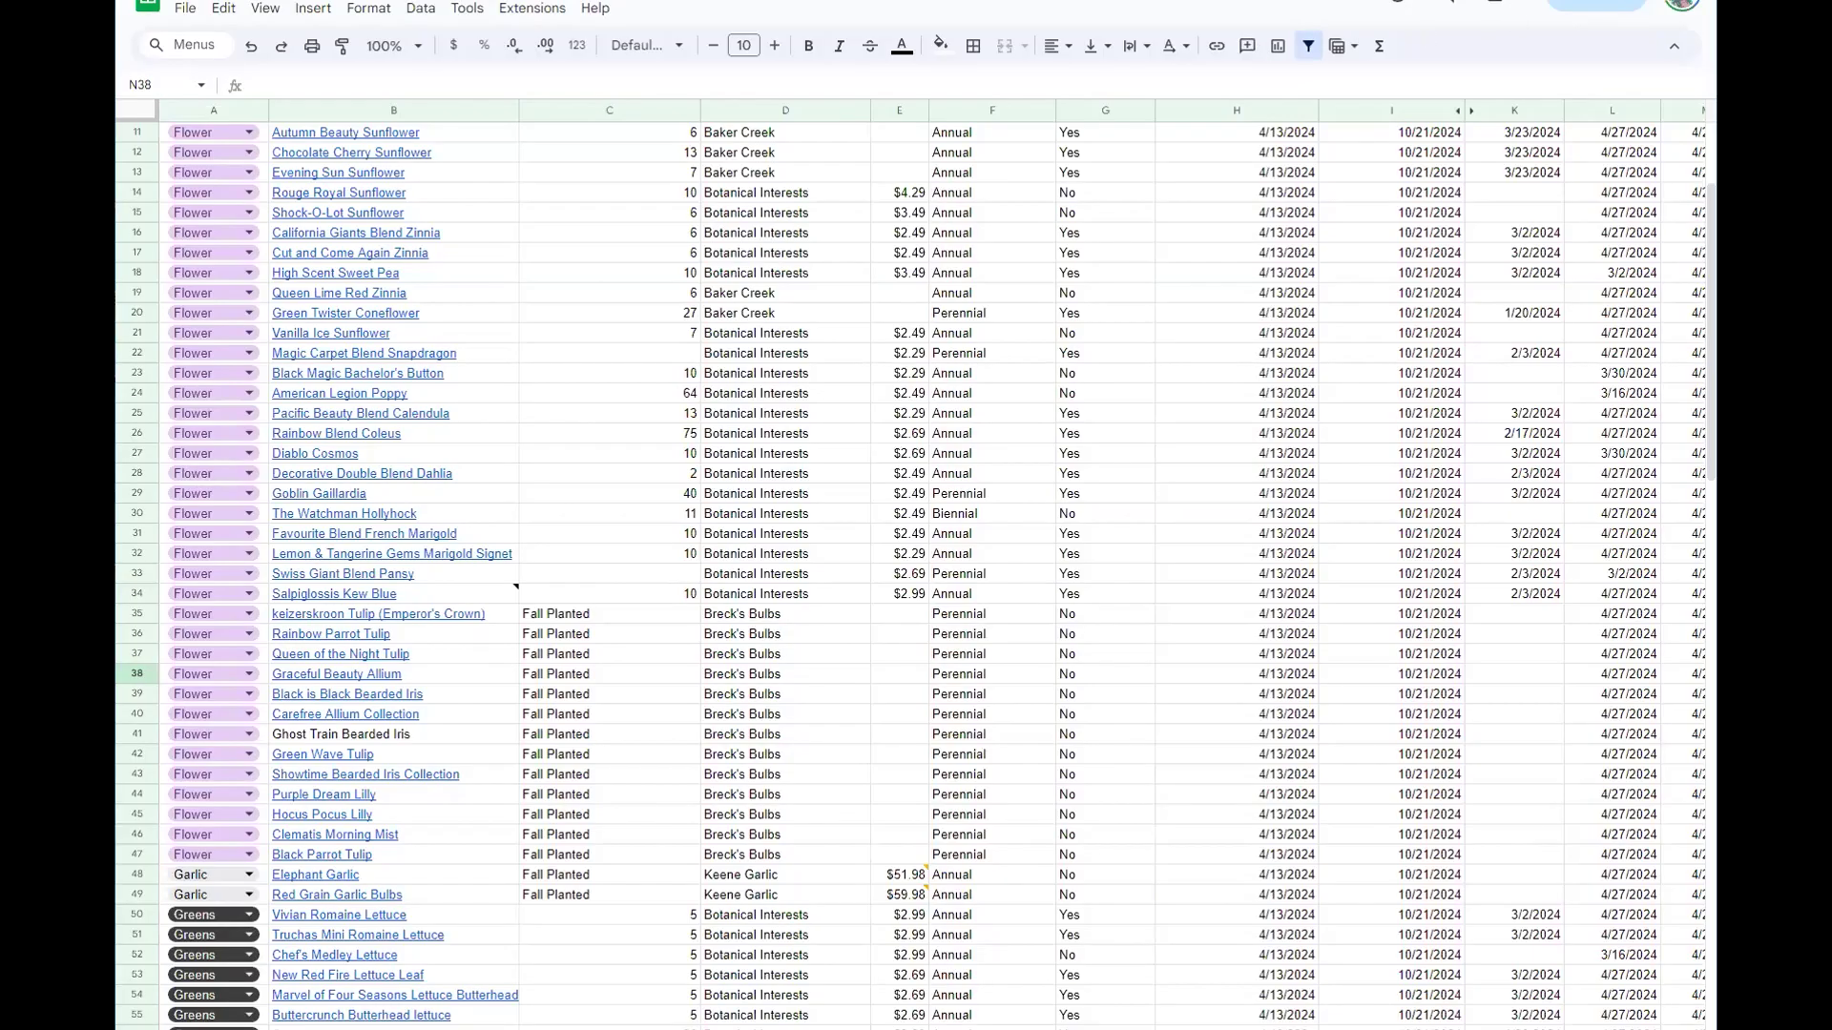
Step: Turn on the Dark Mode extension for the spreadsheet and return to row 1
left_click(1488, 21)
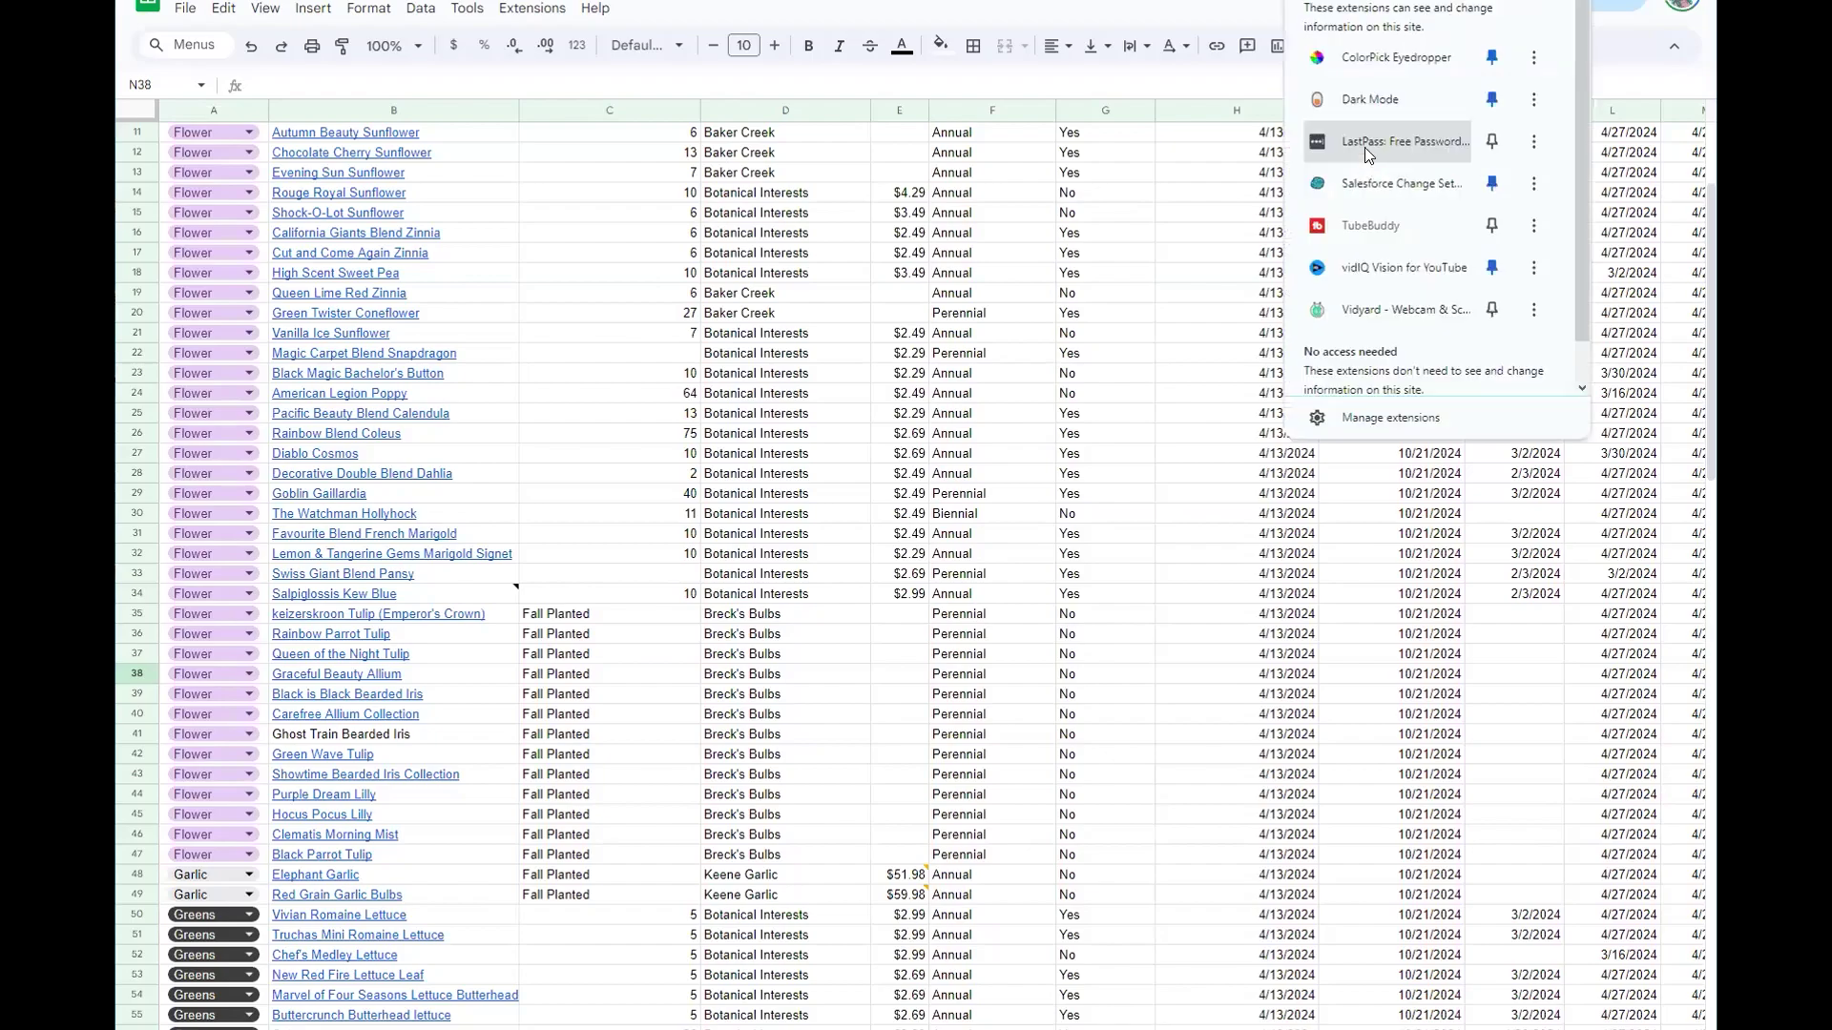
left_click(1359, 103)
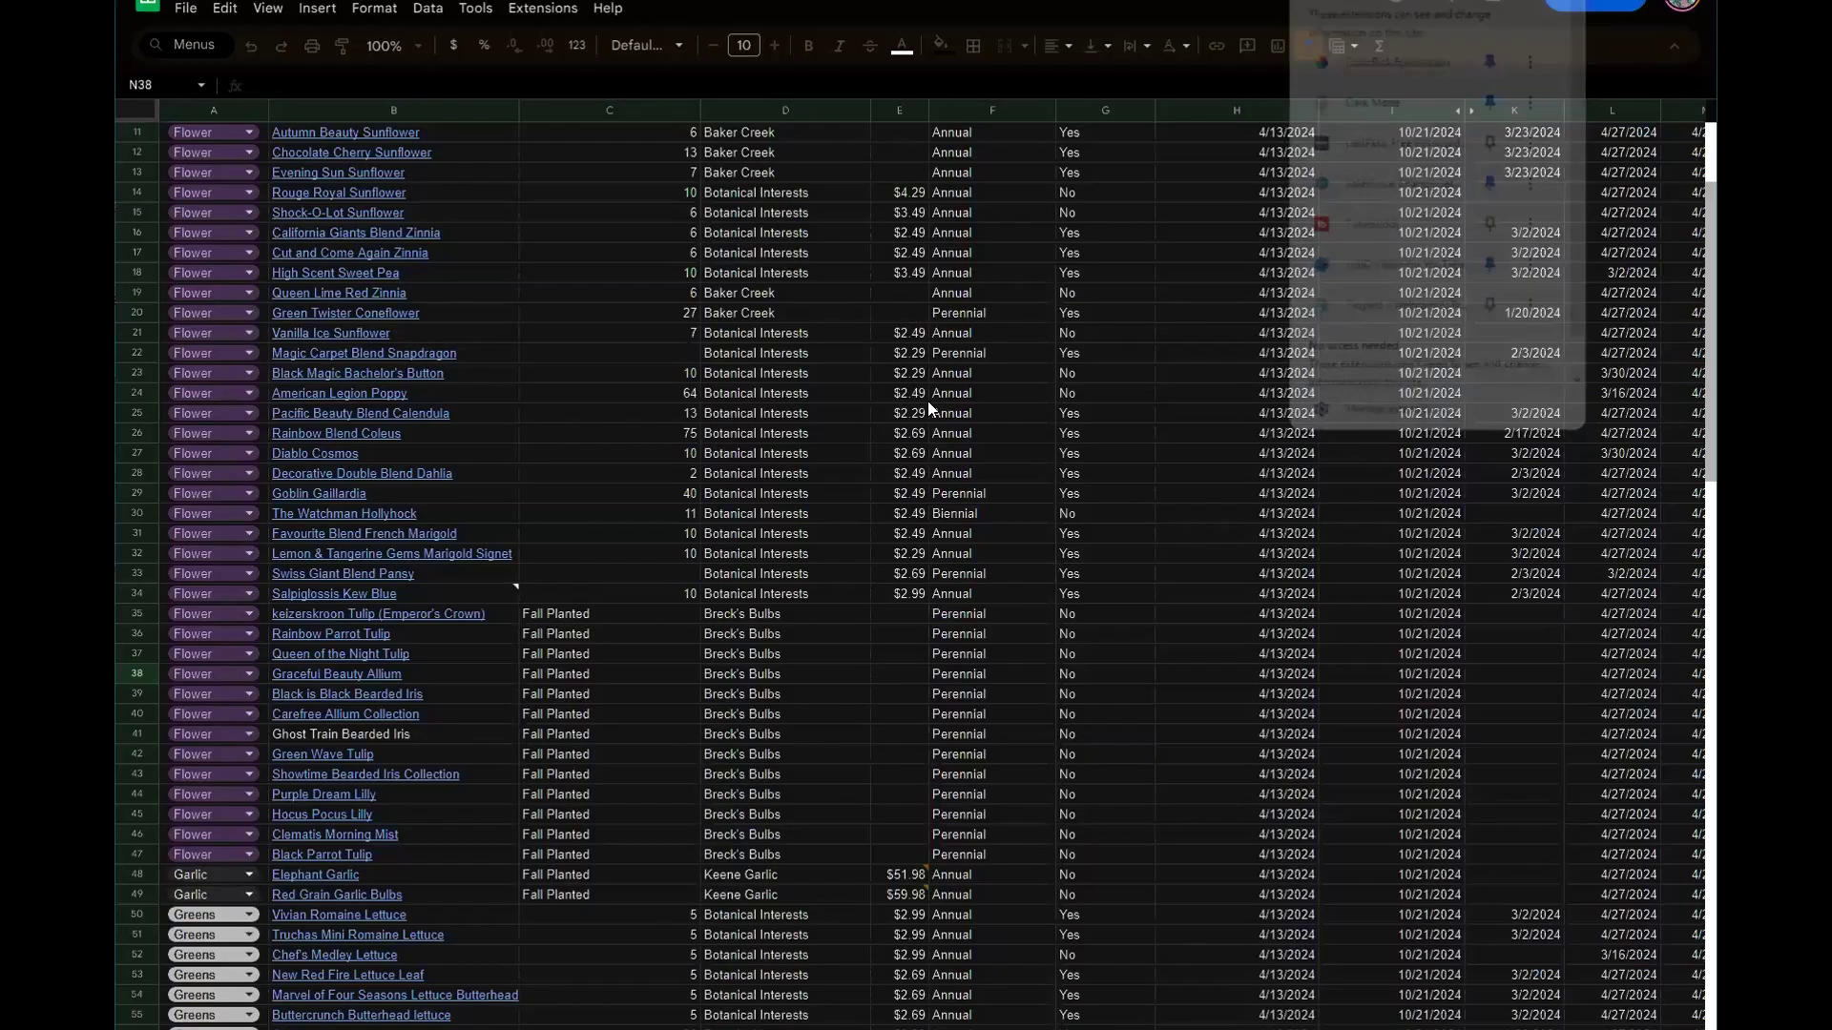
scroll(244, 141, "up", 5)
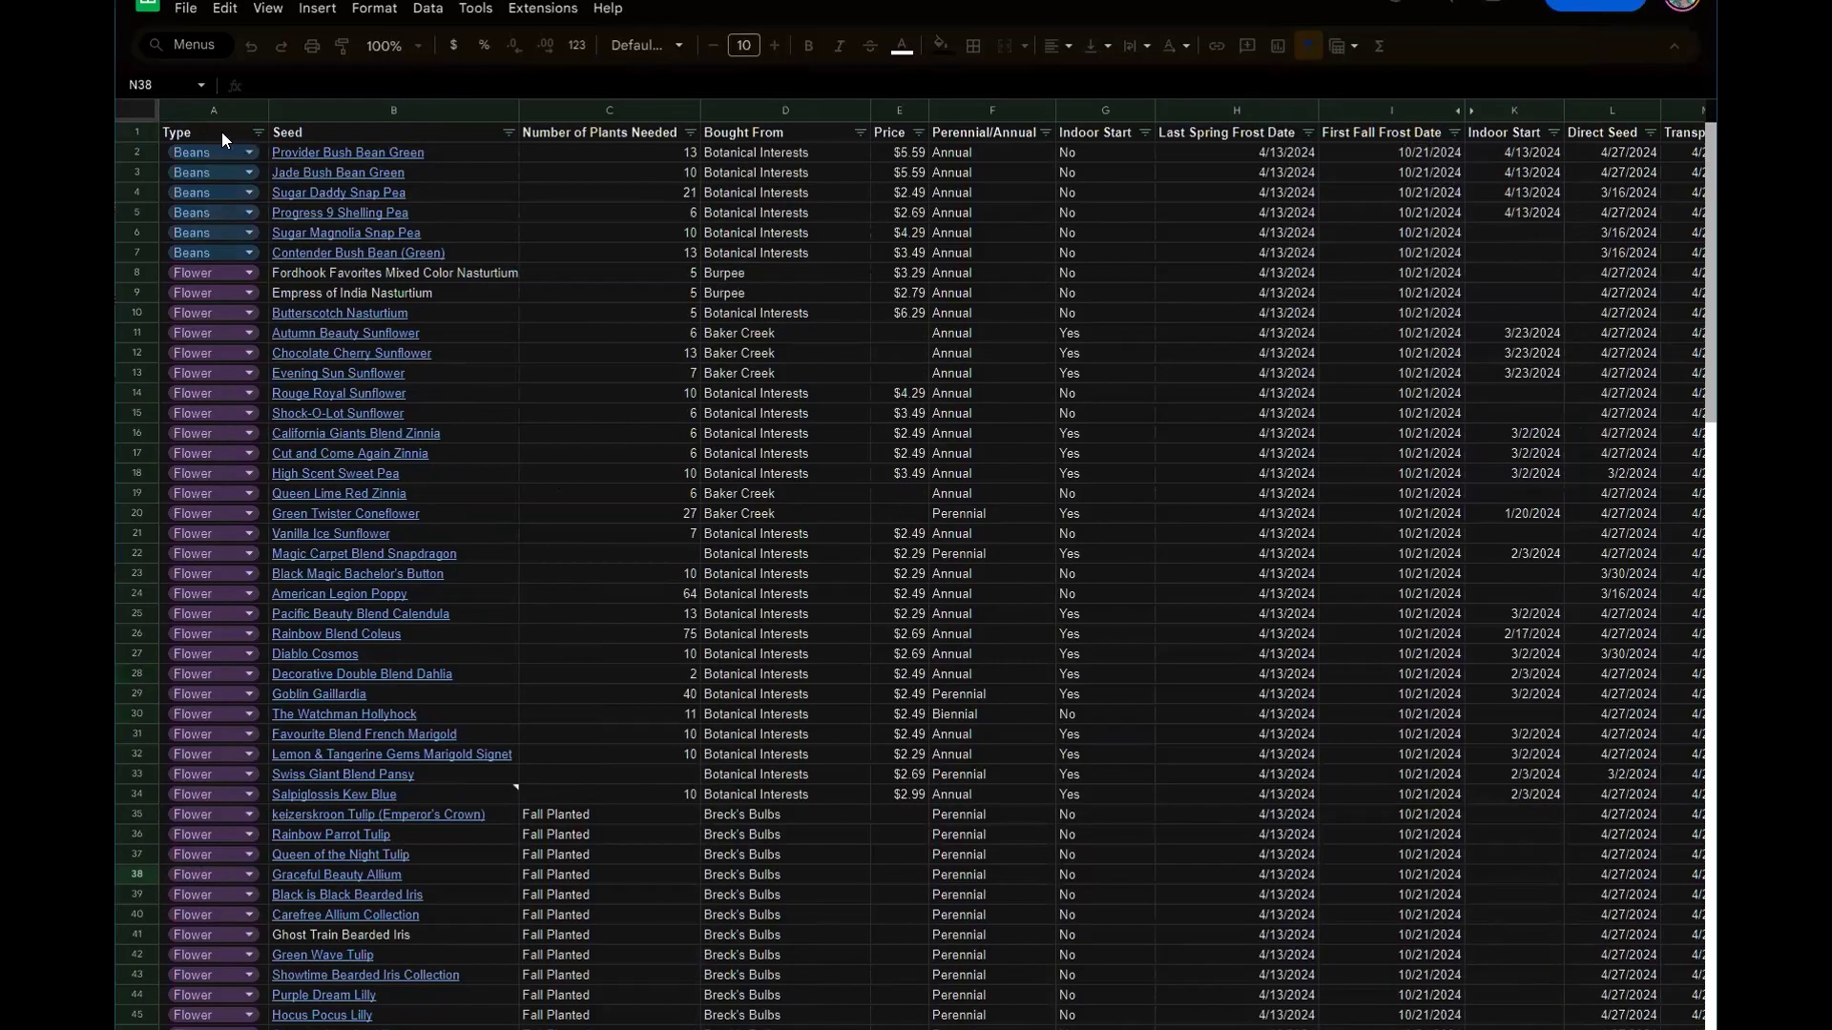
Step: Walk through the headers from Type, Seed and Price to Direct Seed and Transplant
left_click(222, 131)
left_click(414, 138)
left_click(544, 136)
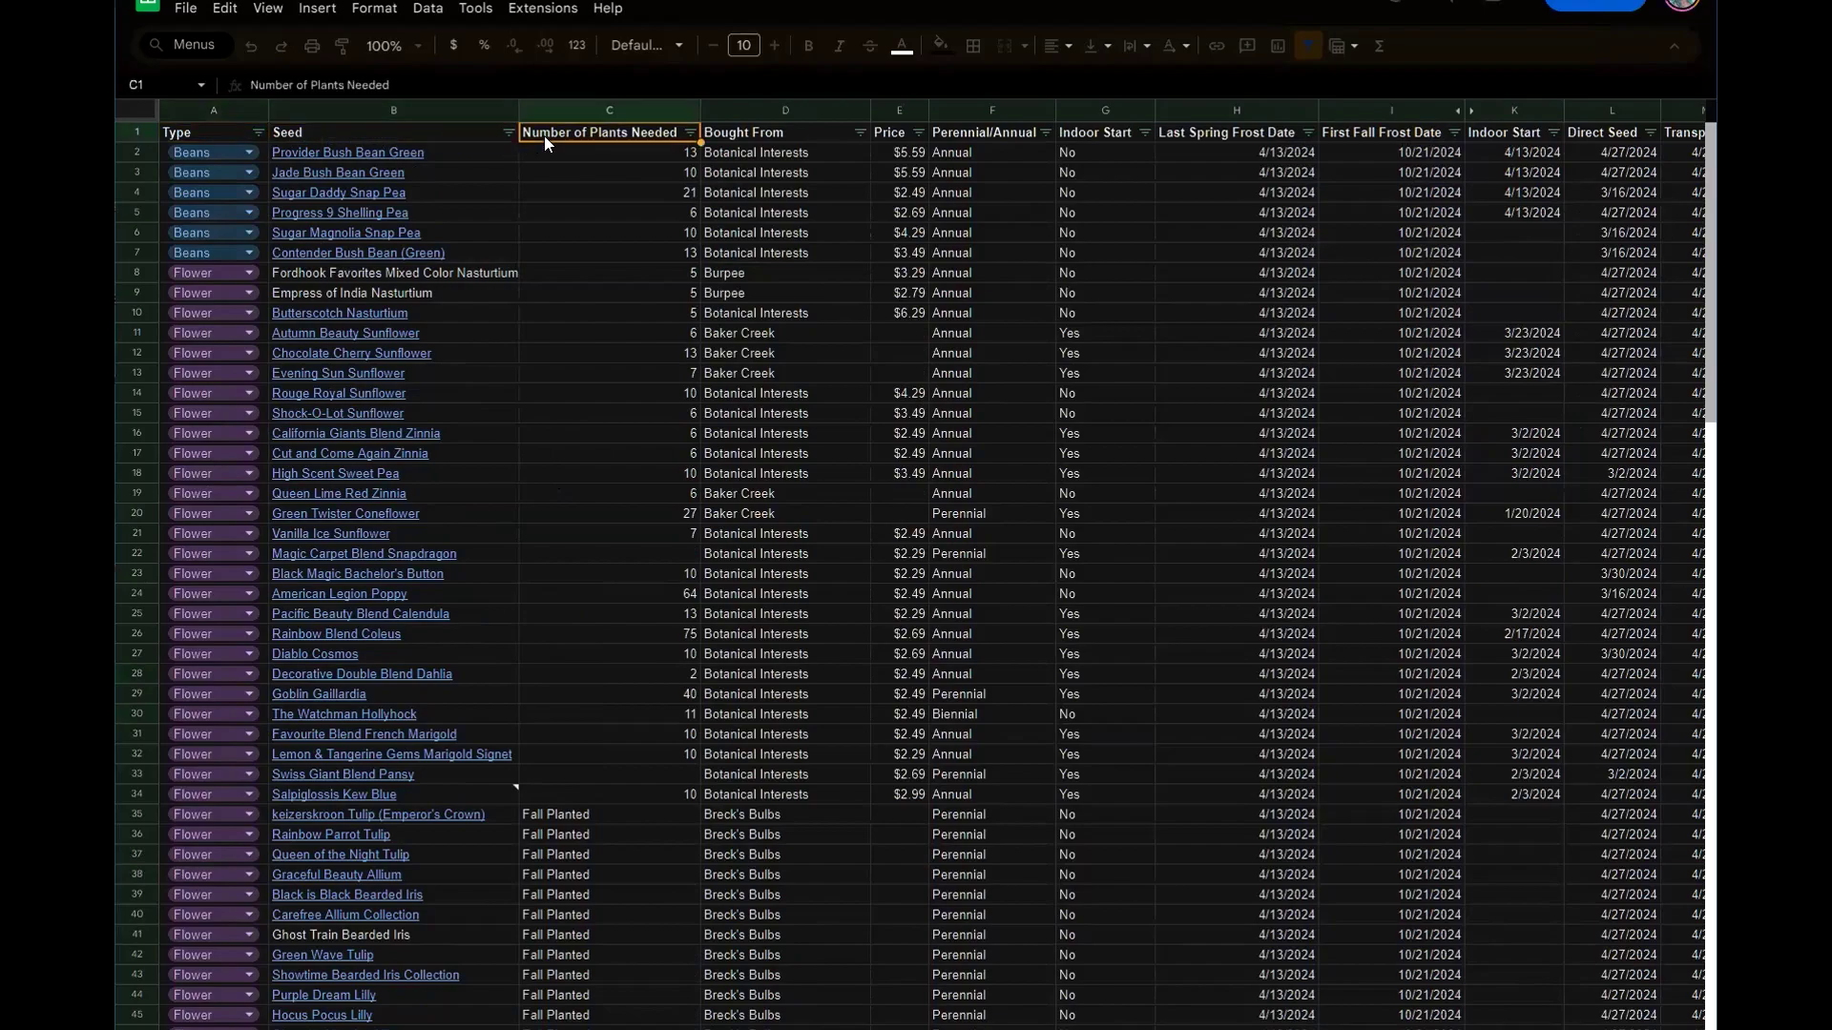
left_click(760, 134)
left_click(884, 135)
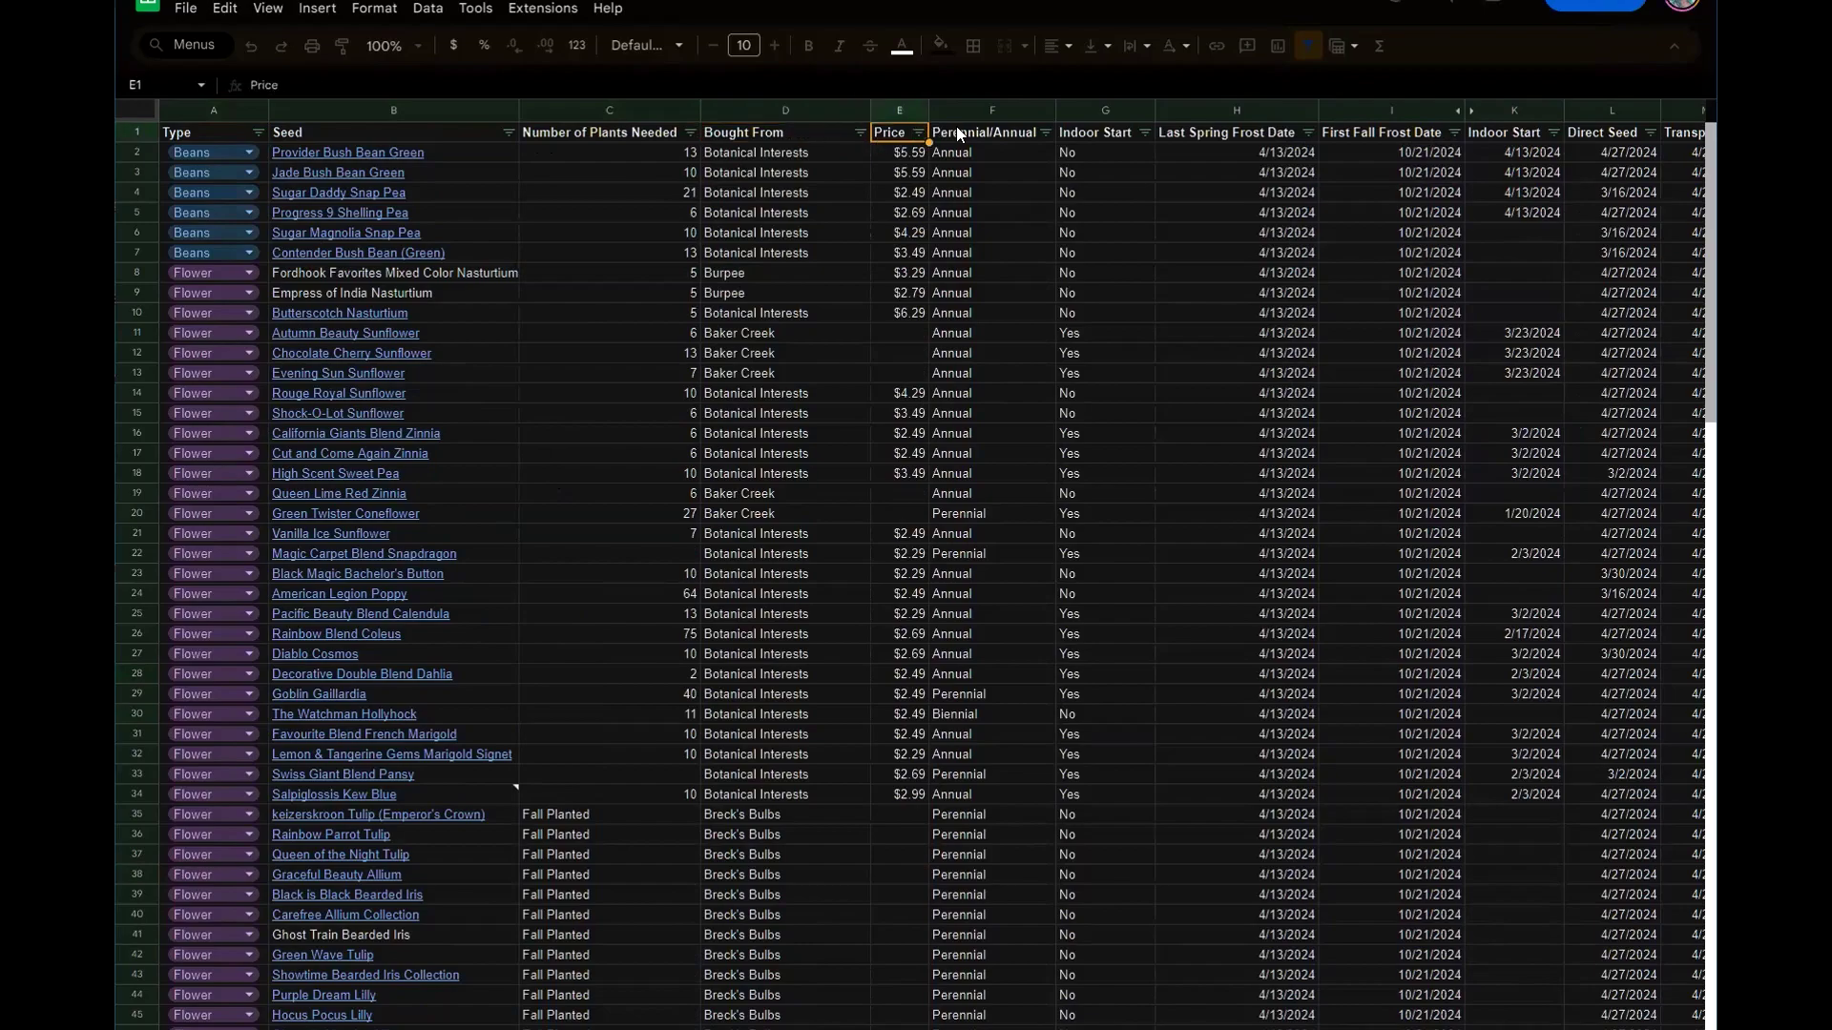
left_click(956, 126)
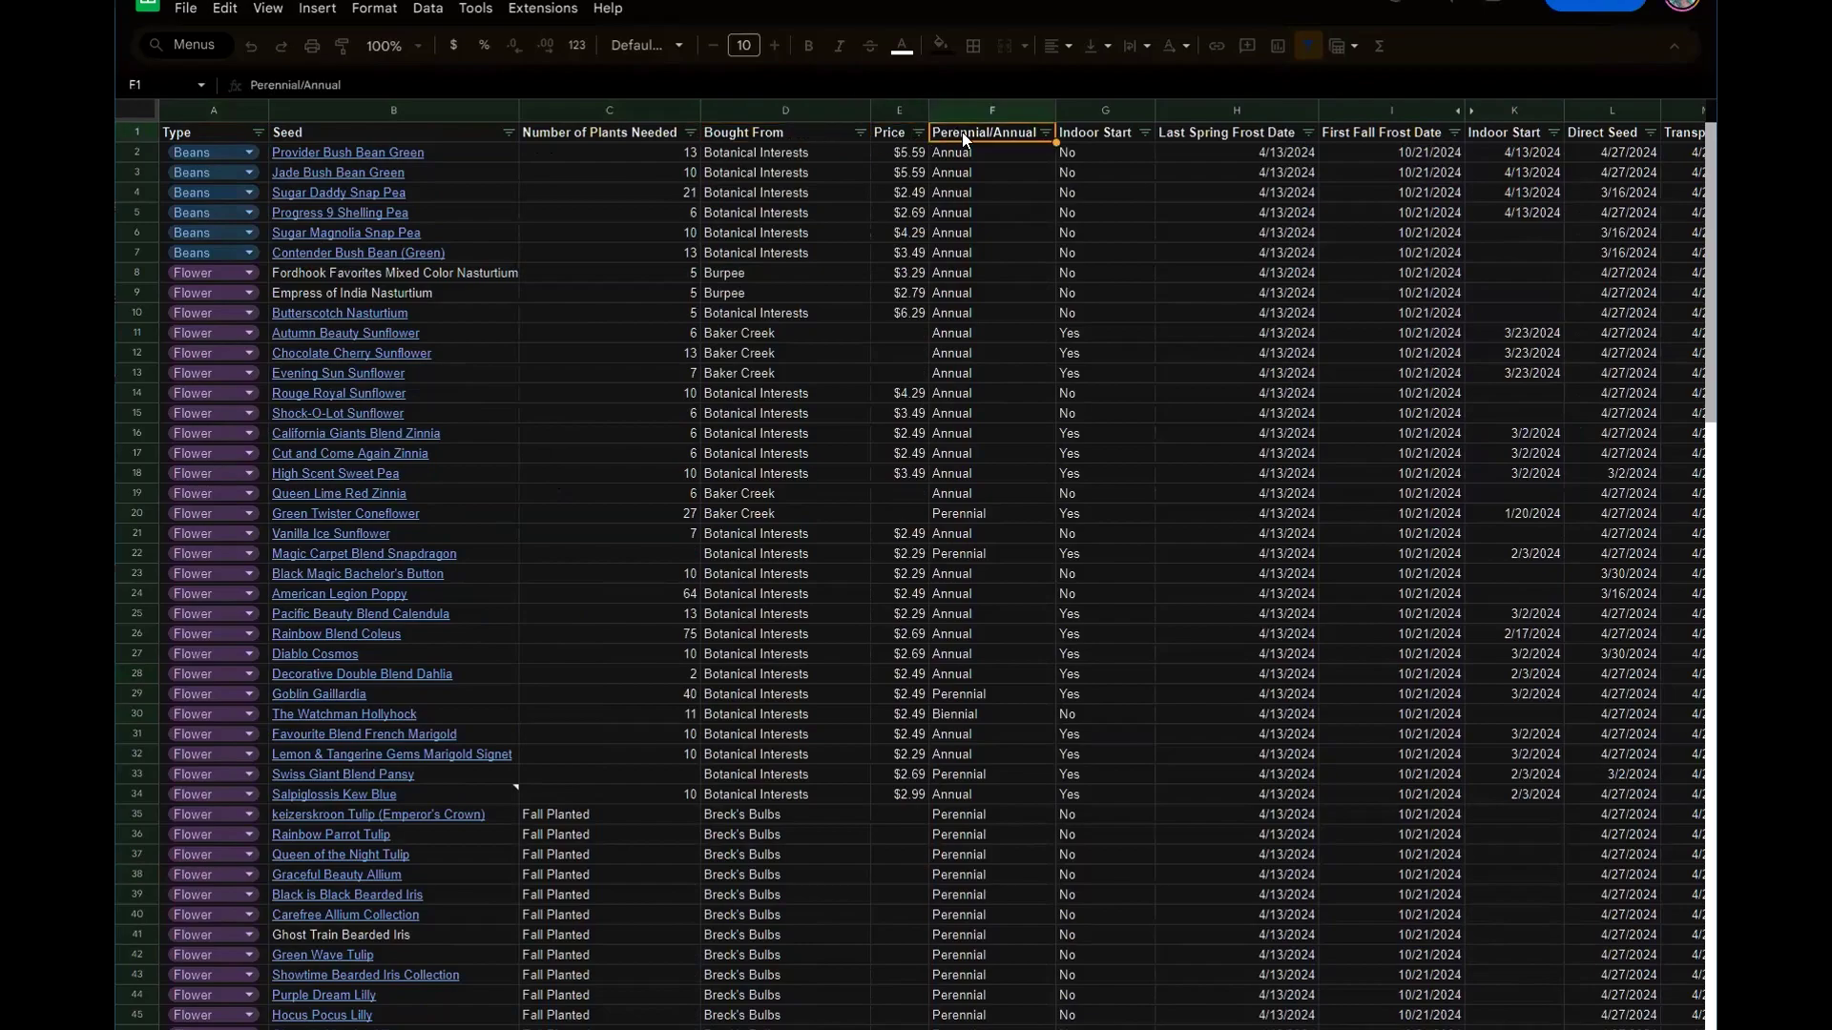
left_click(1087, 133)
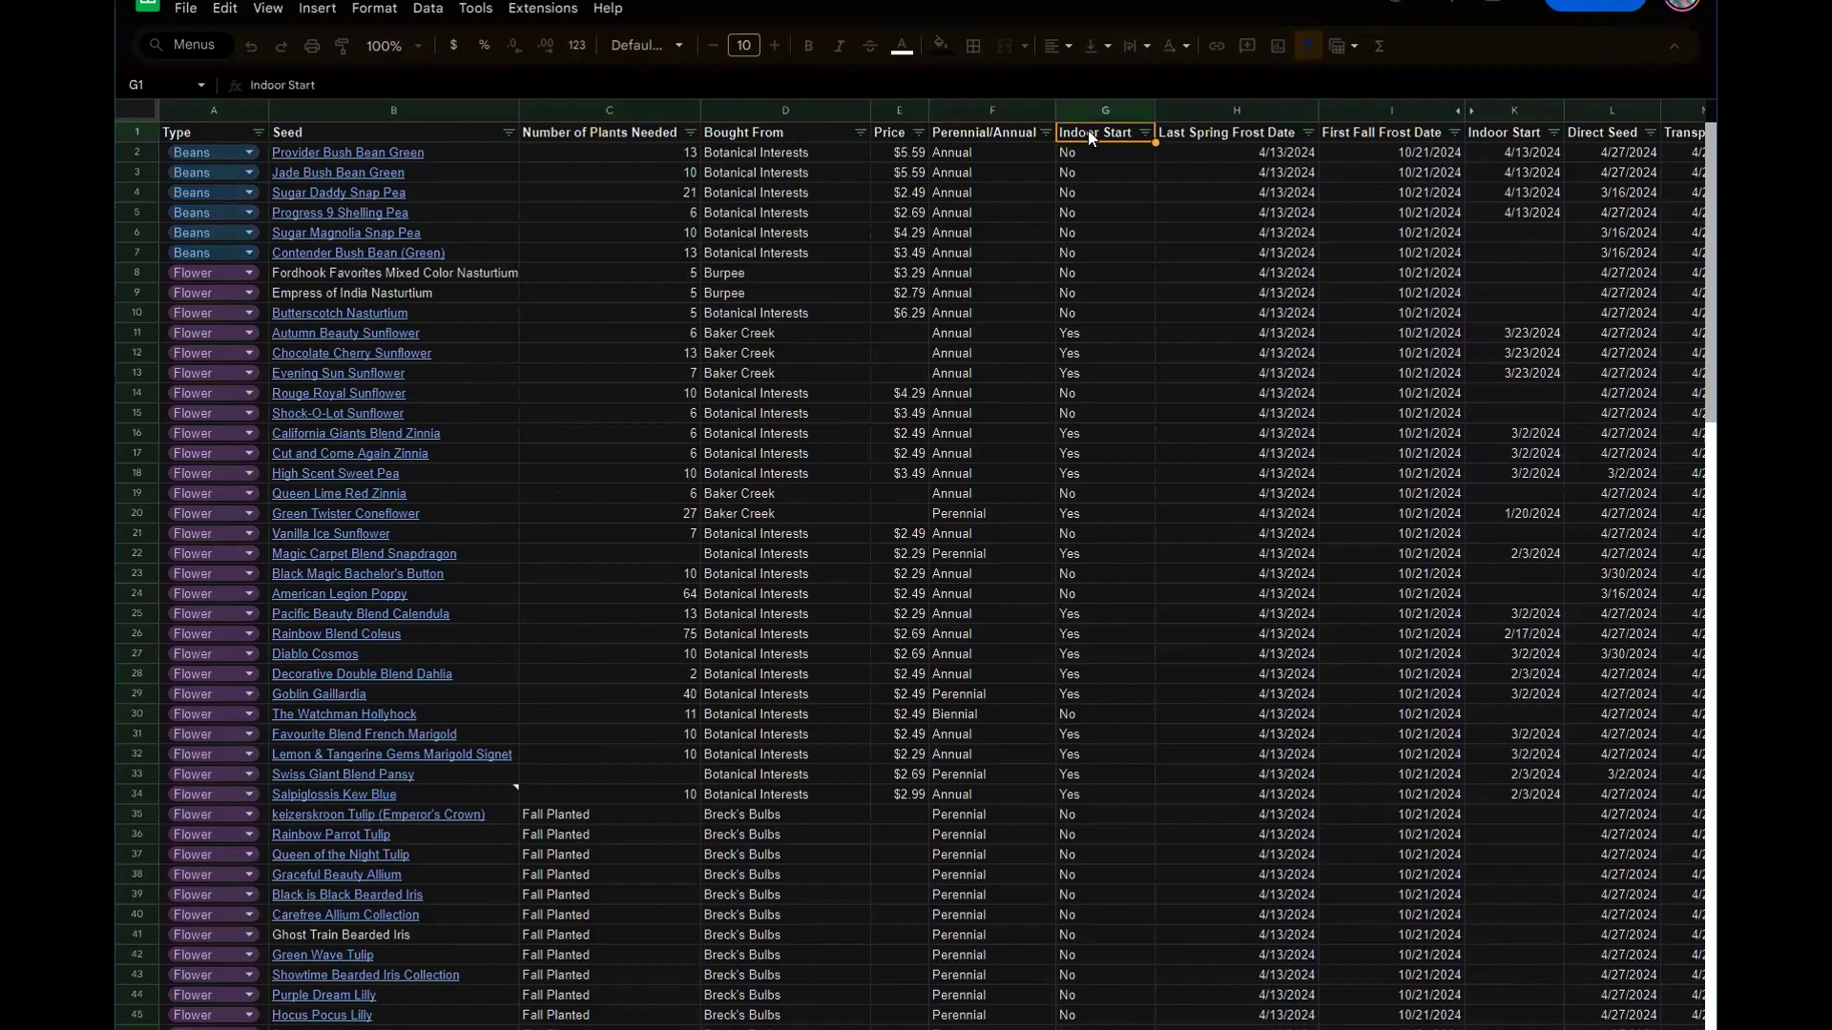
left_click(1217, 132)
left_click(1381, 130)
left_click(1506, 135)
left_click(1587, 126)
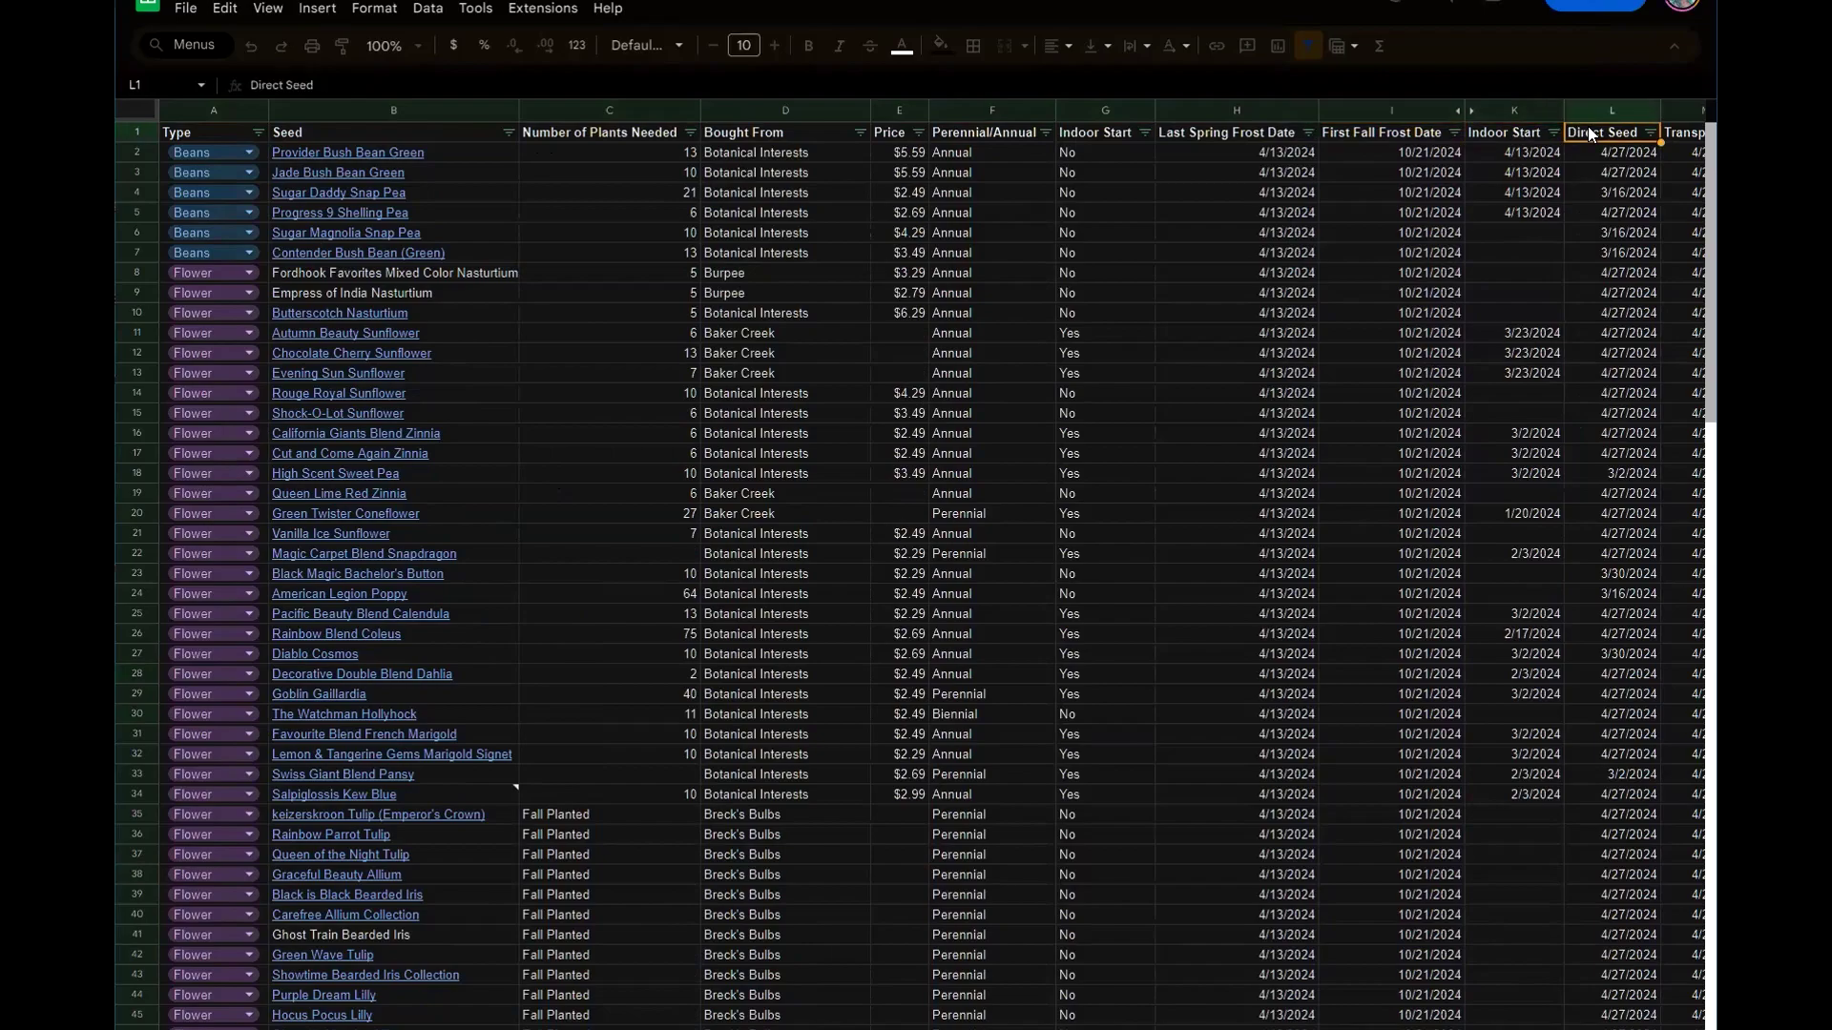
key("Right")
key("Right")
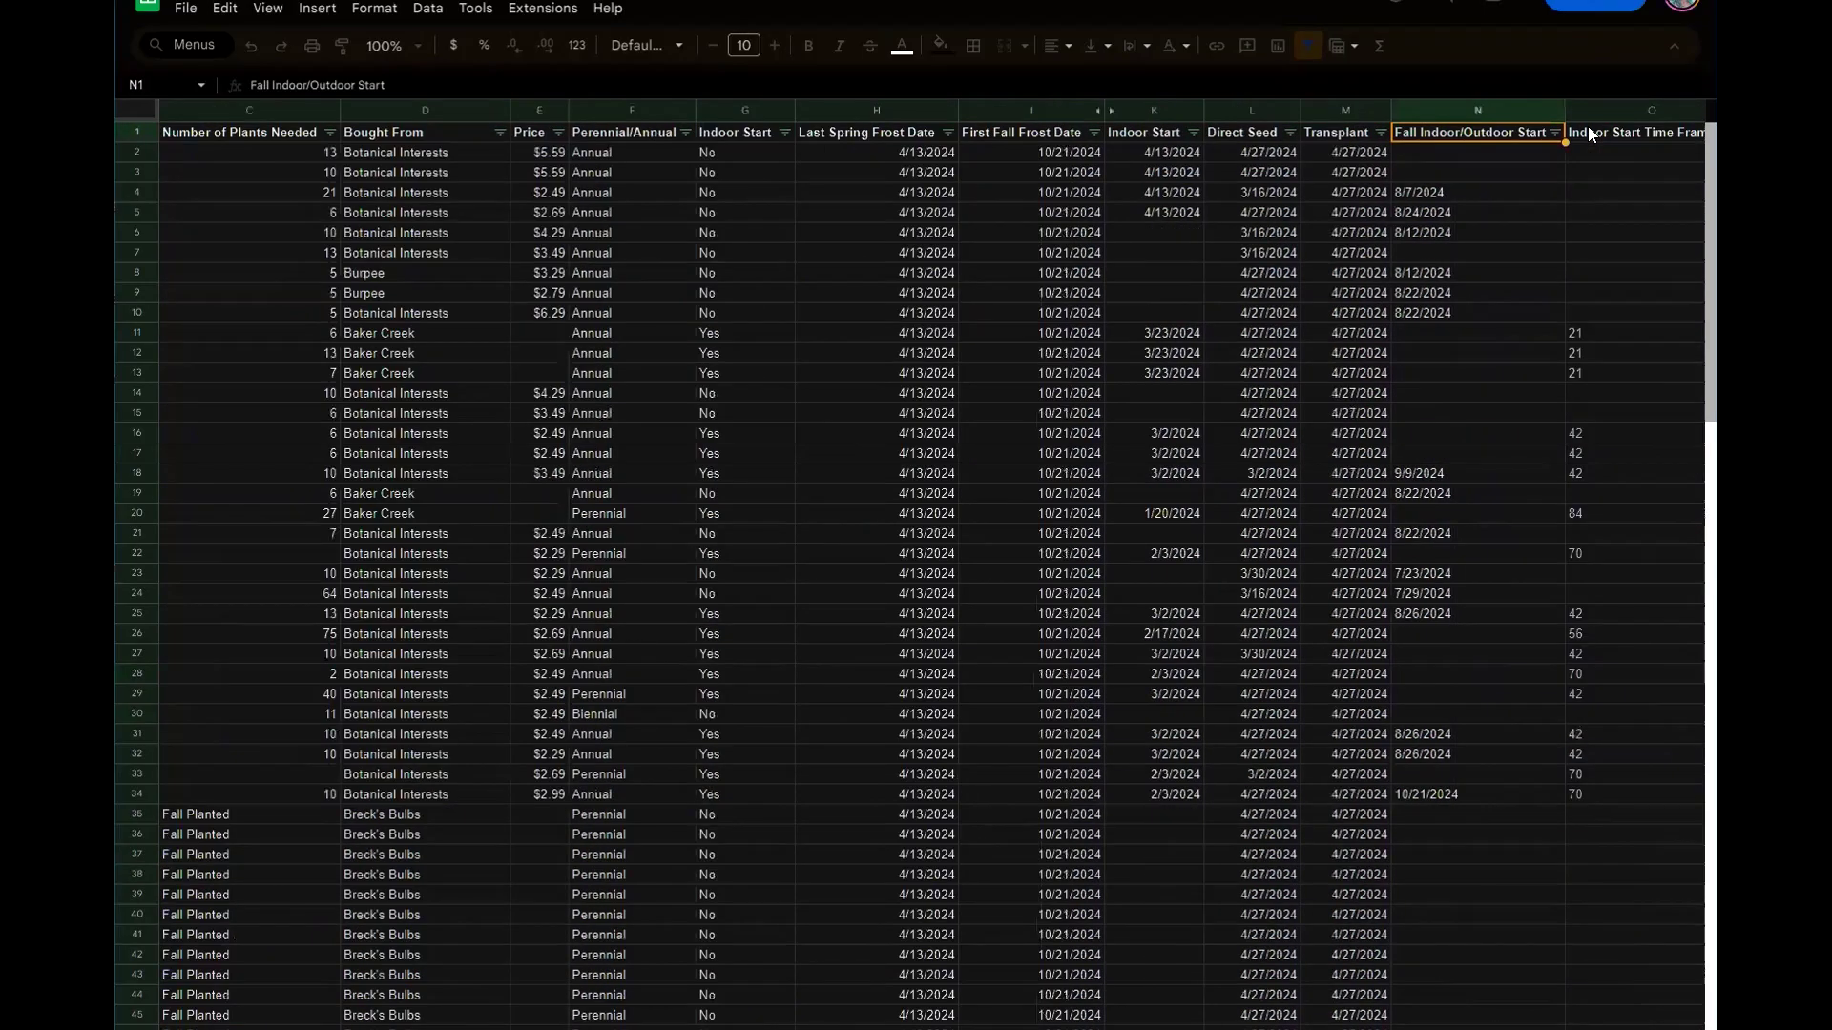
key("Right")
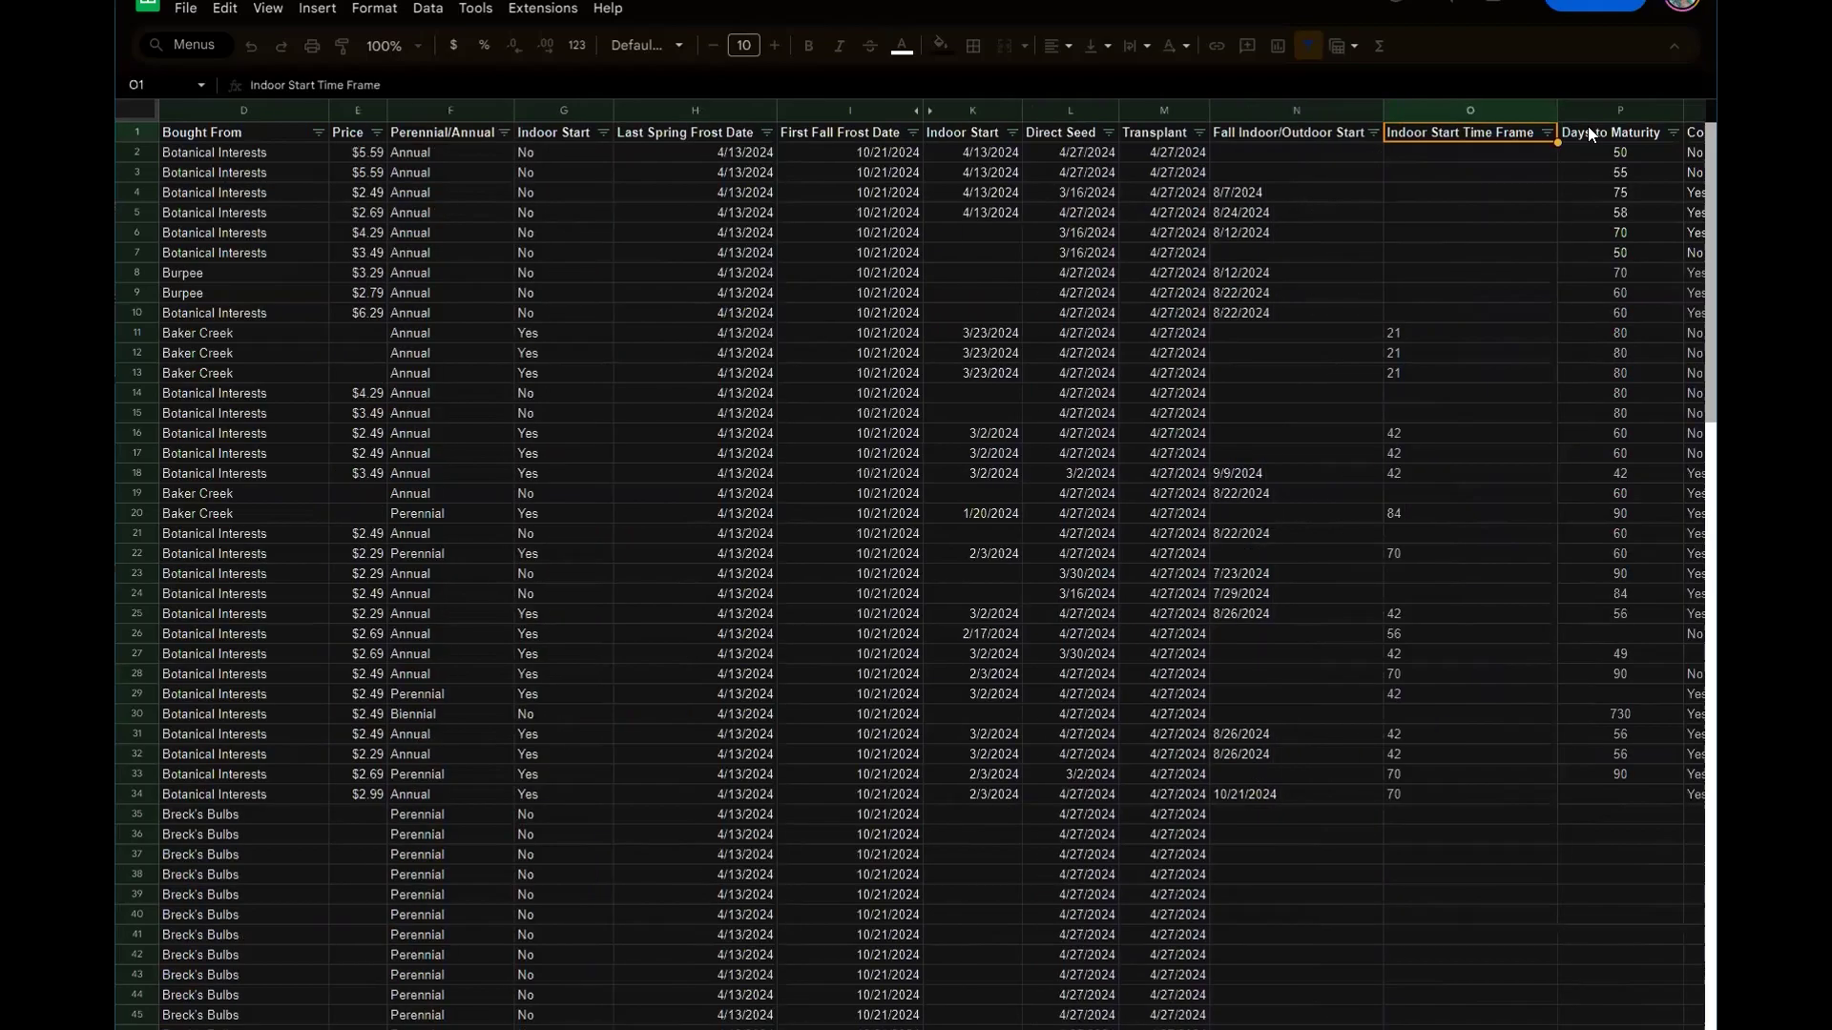
key("Right")
key("Right")
key("Left")
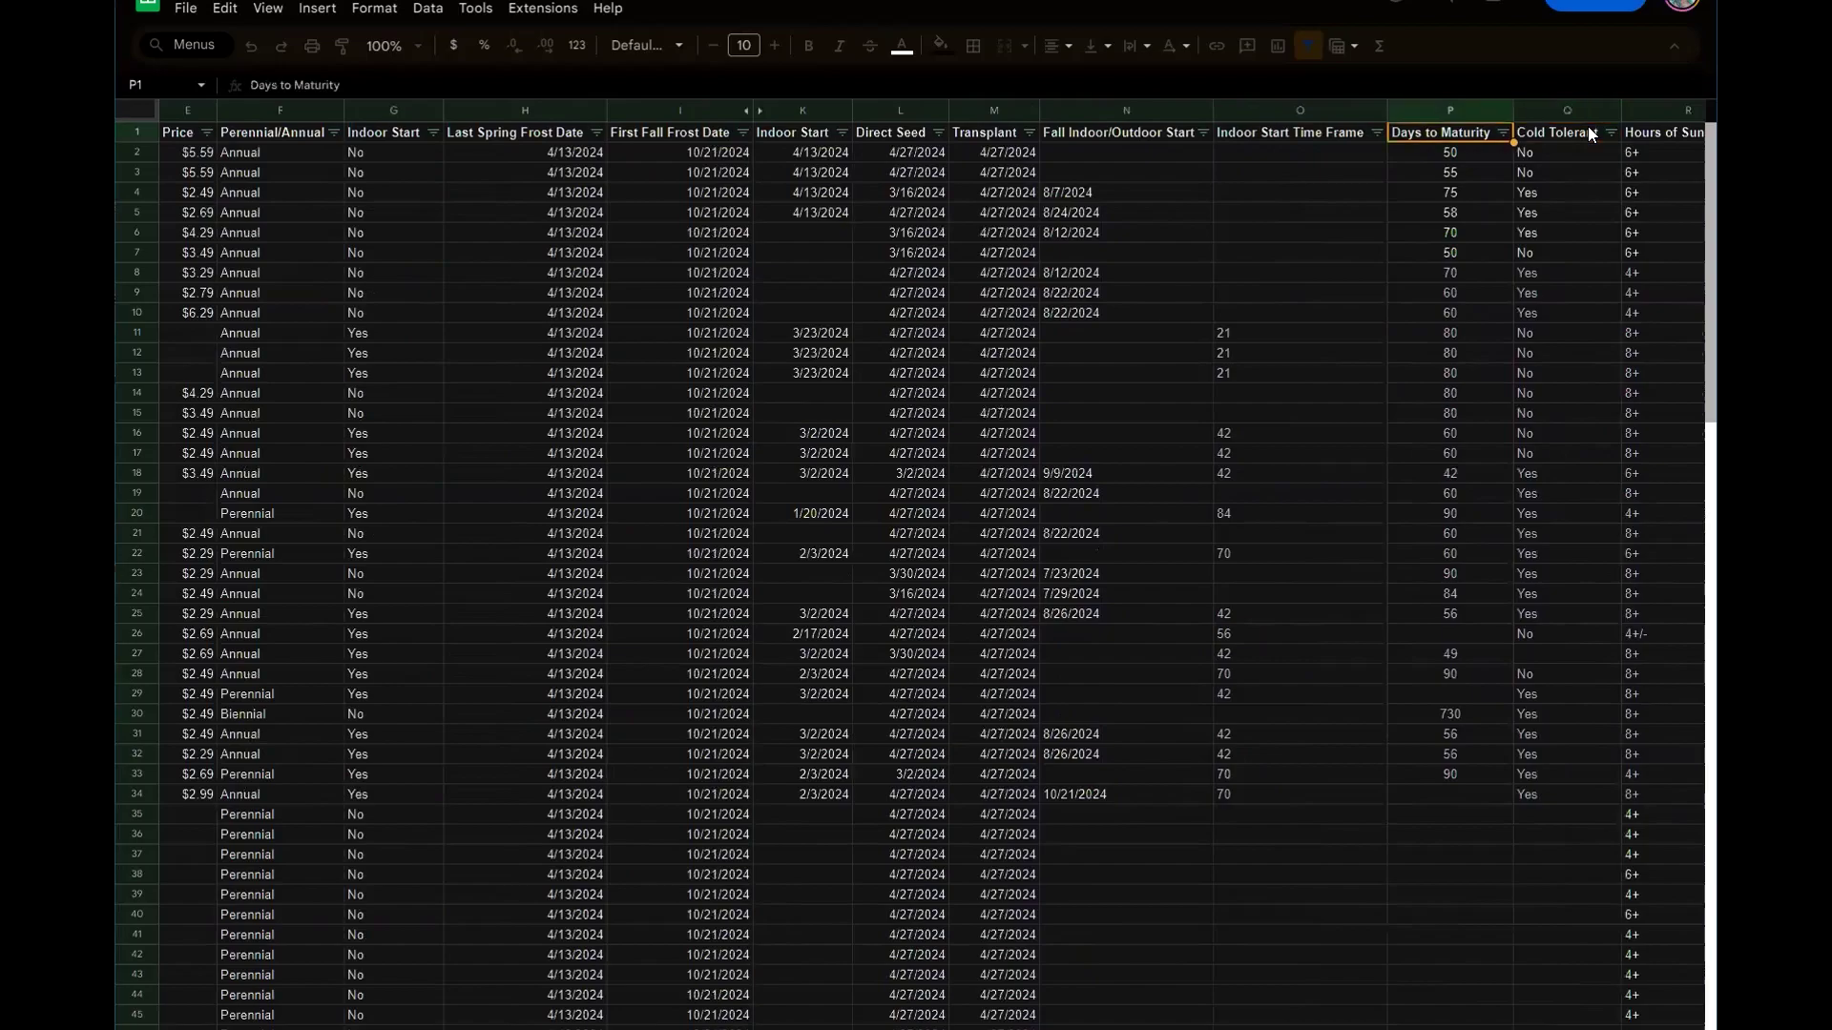
key("Right")
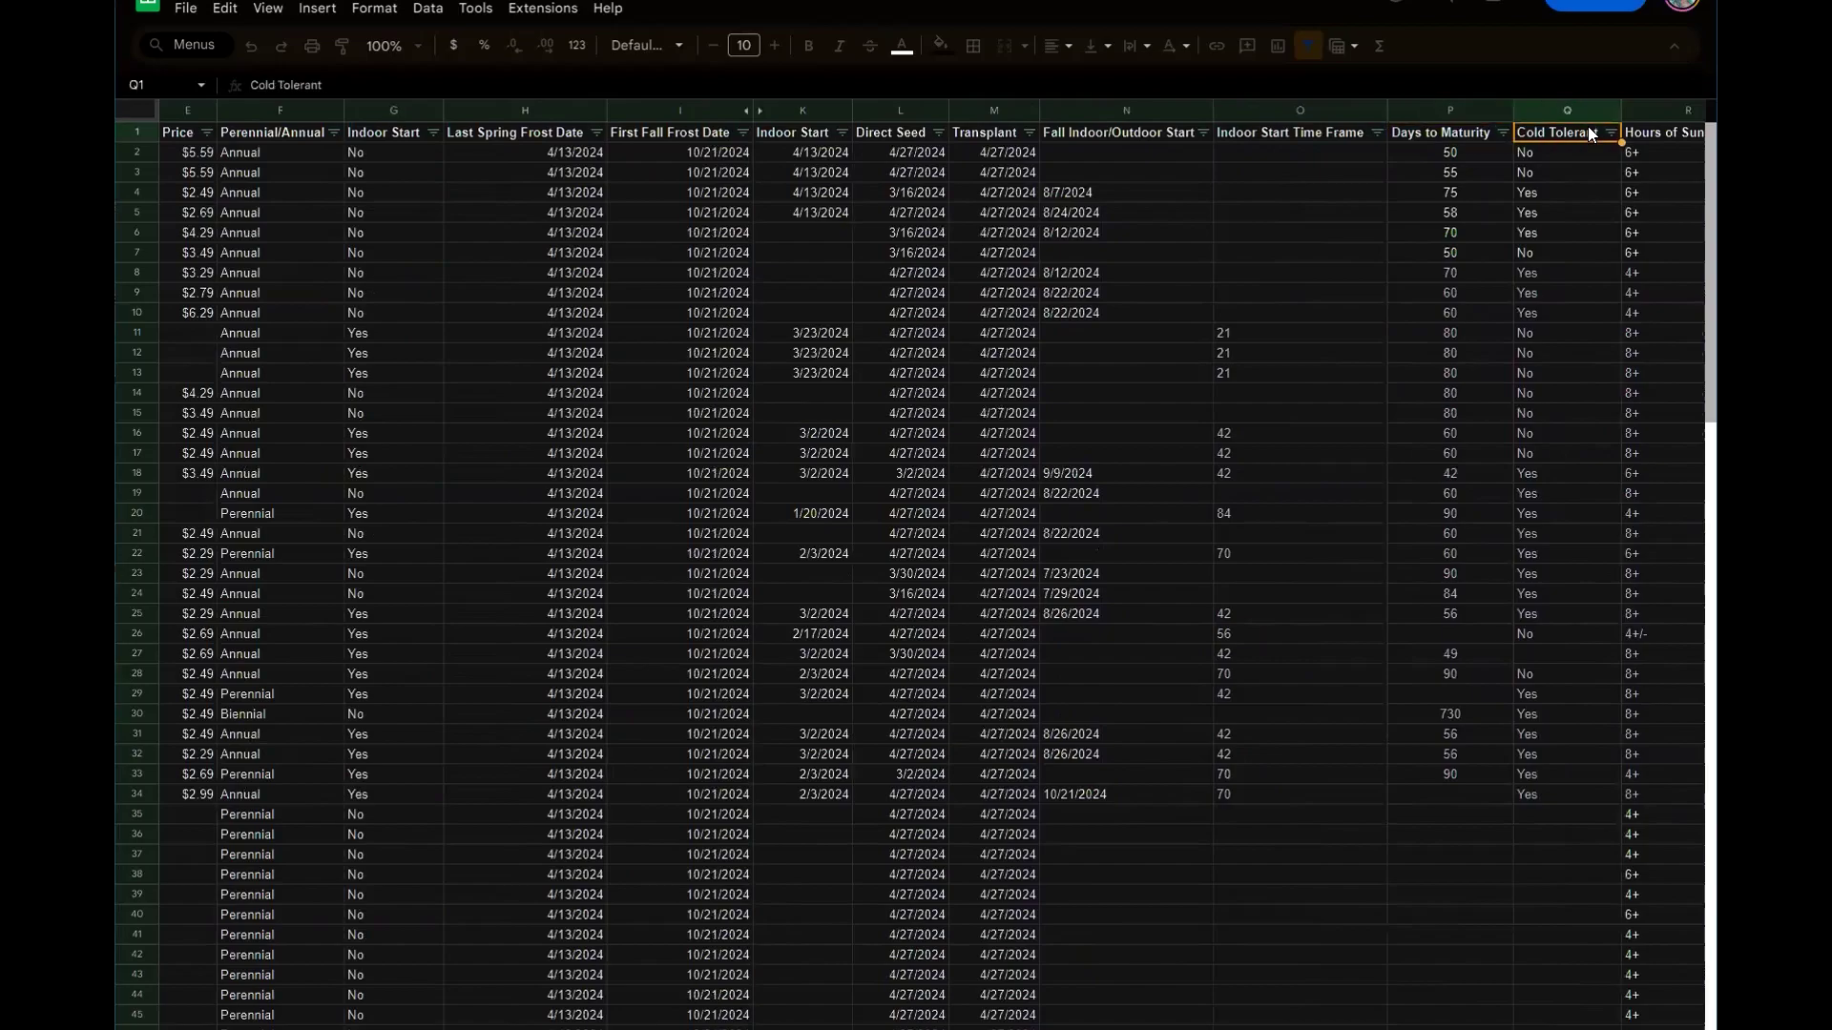
key("Right")
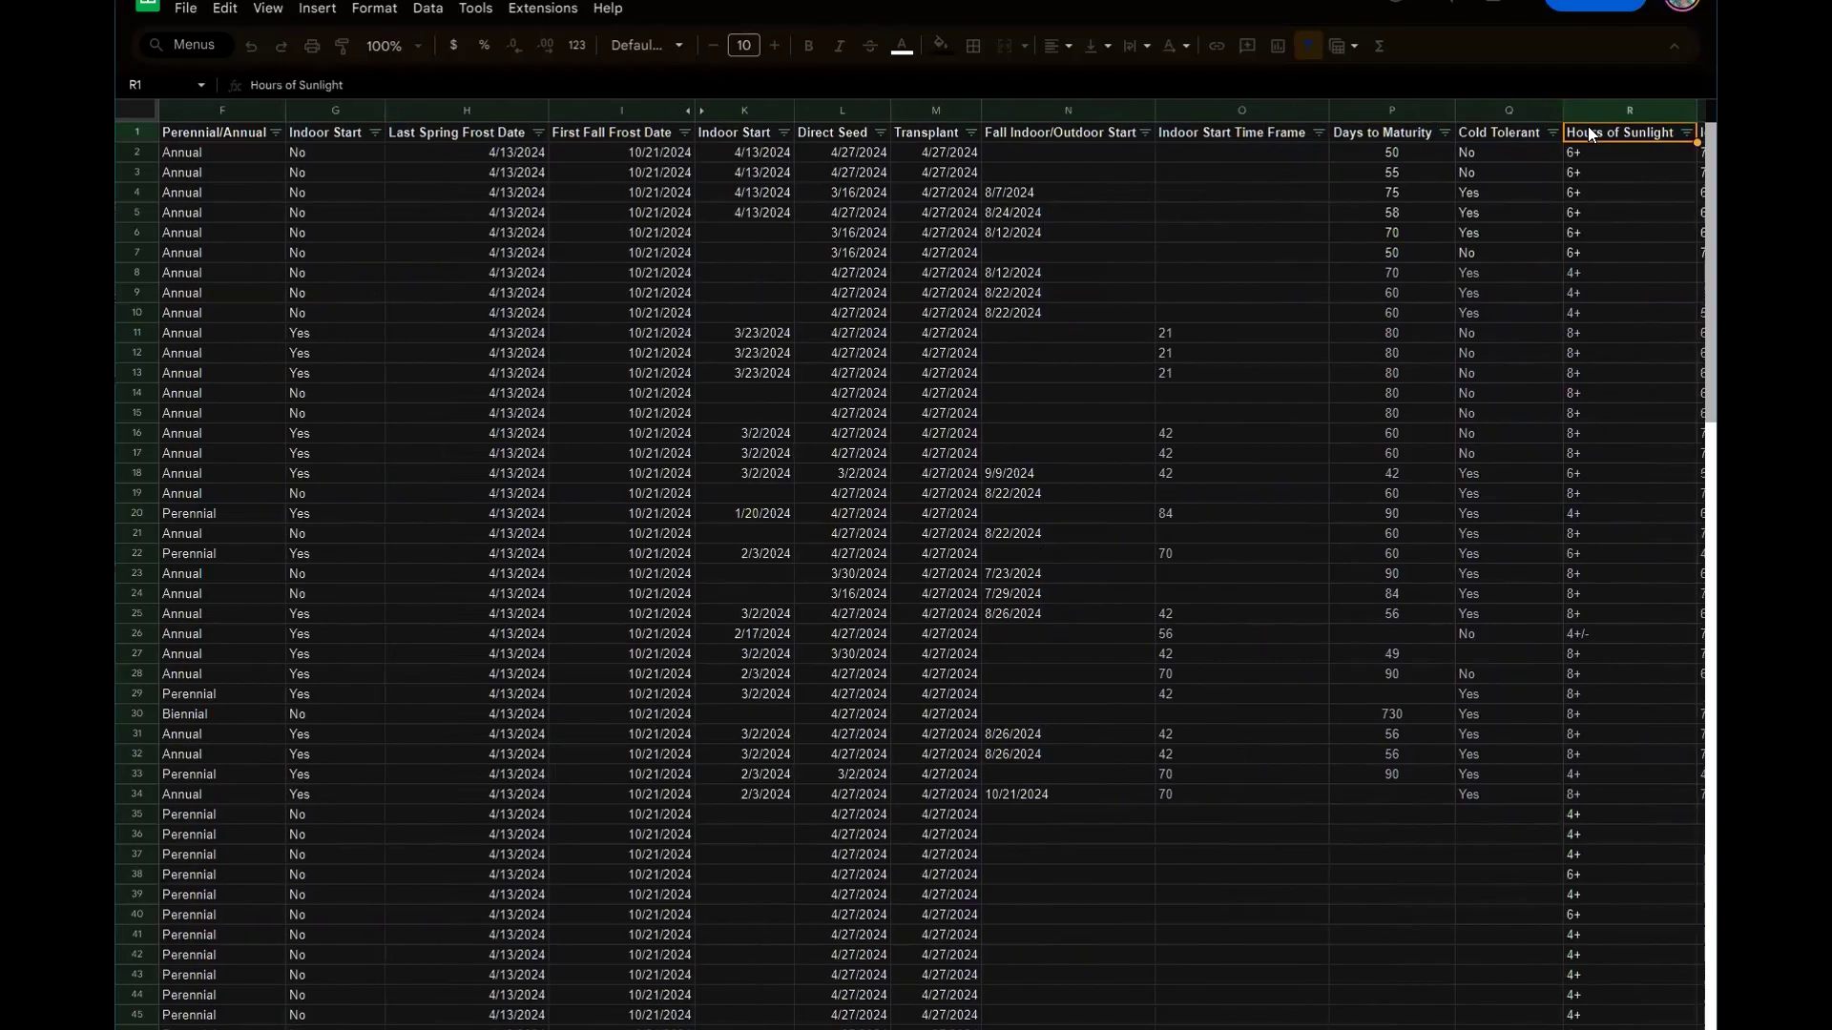
key("Right")
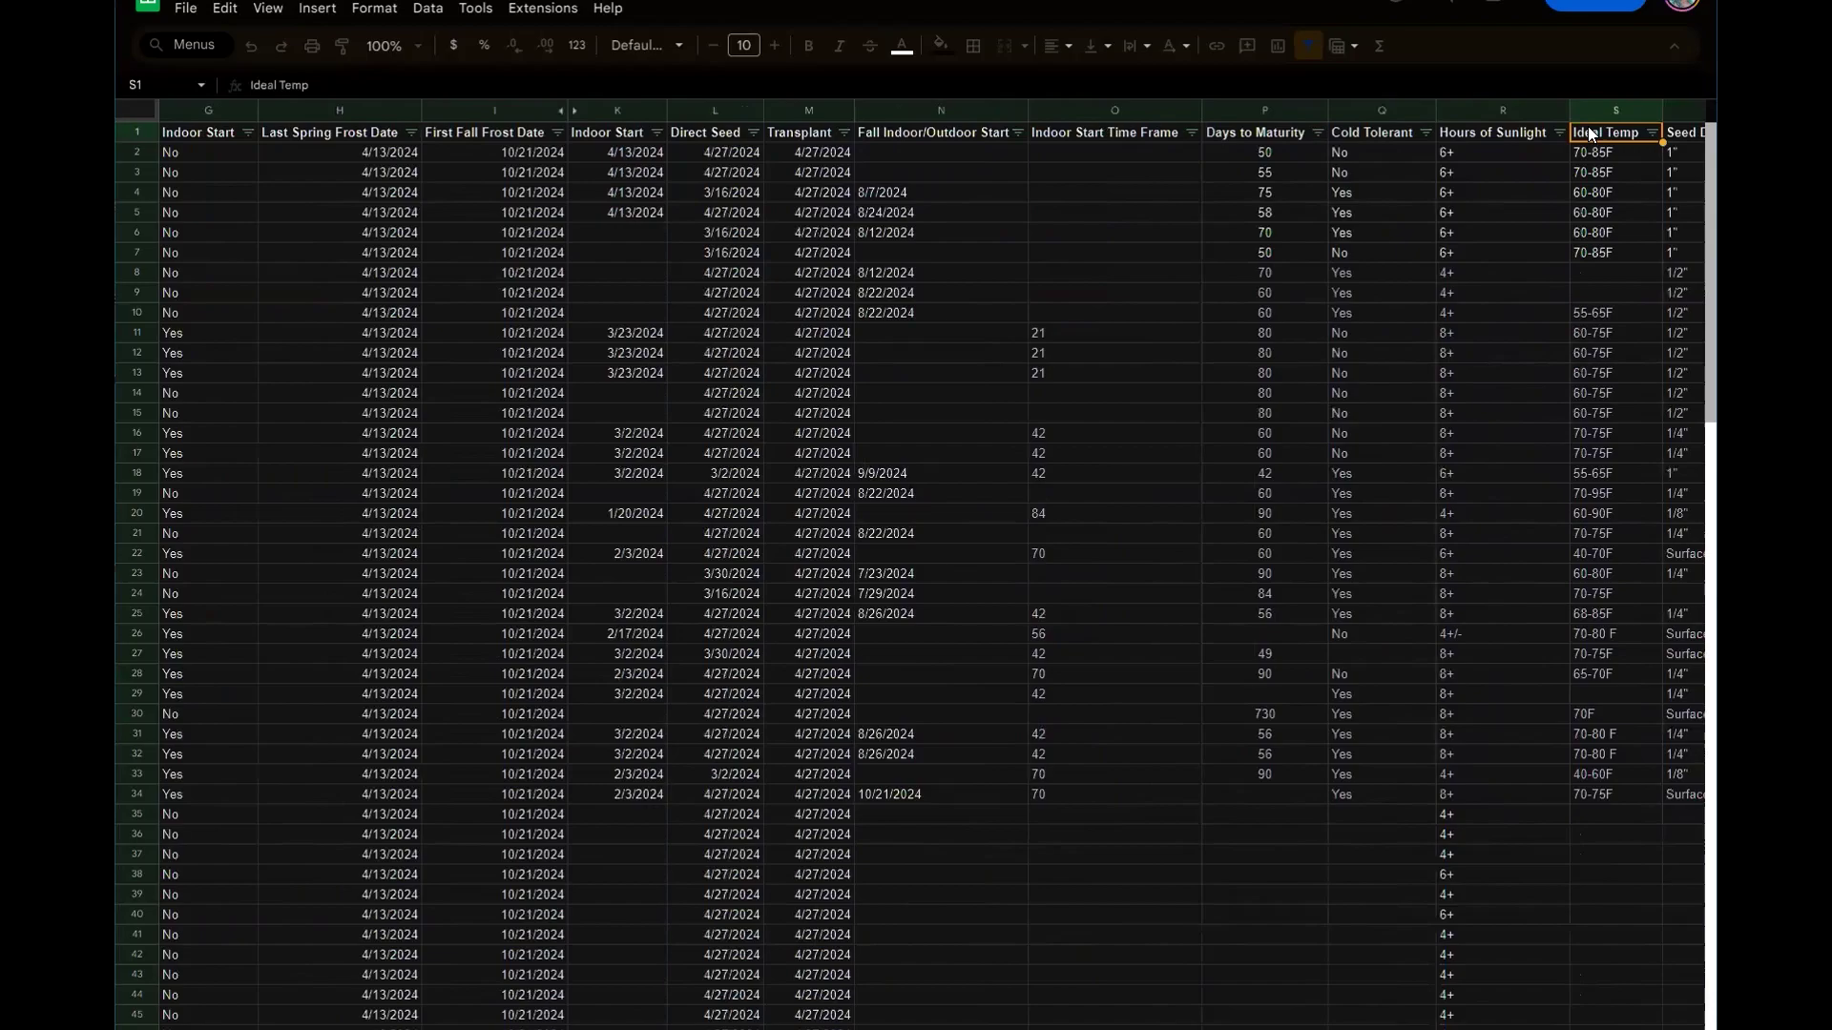
key("Right")
key("Right")
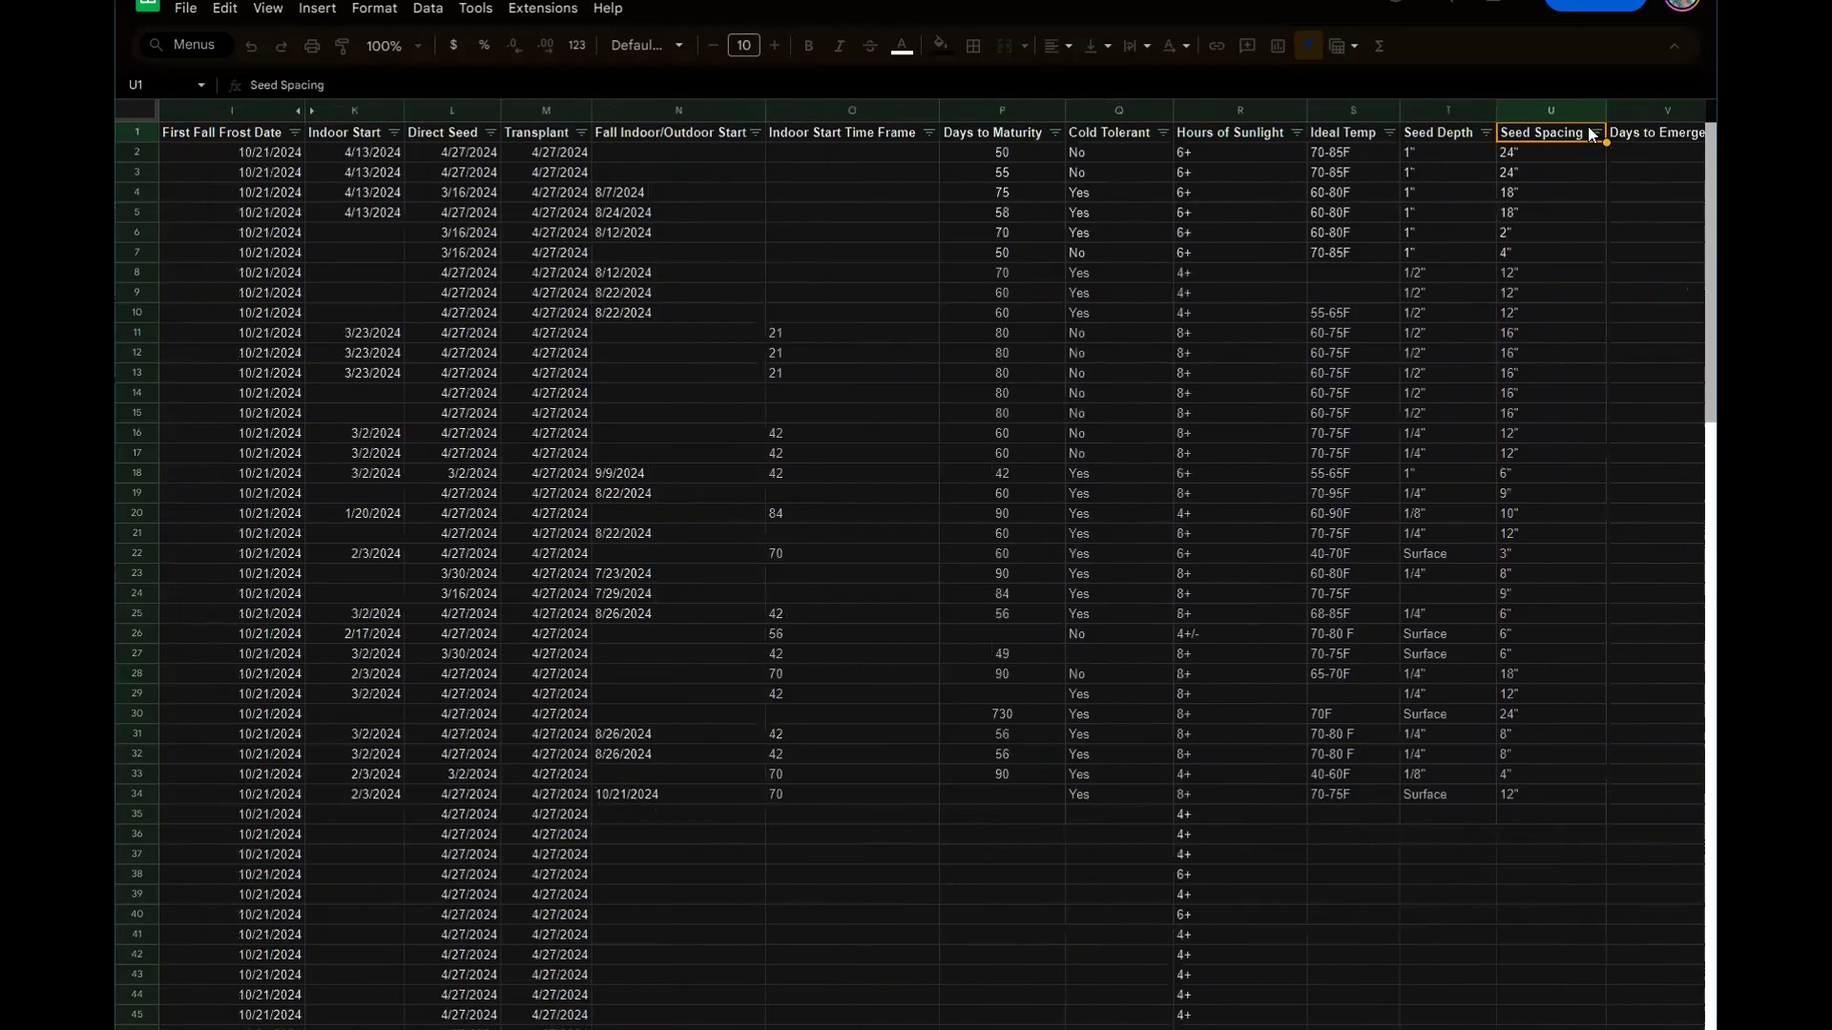
key("Right")
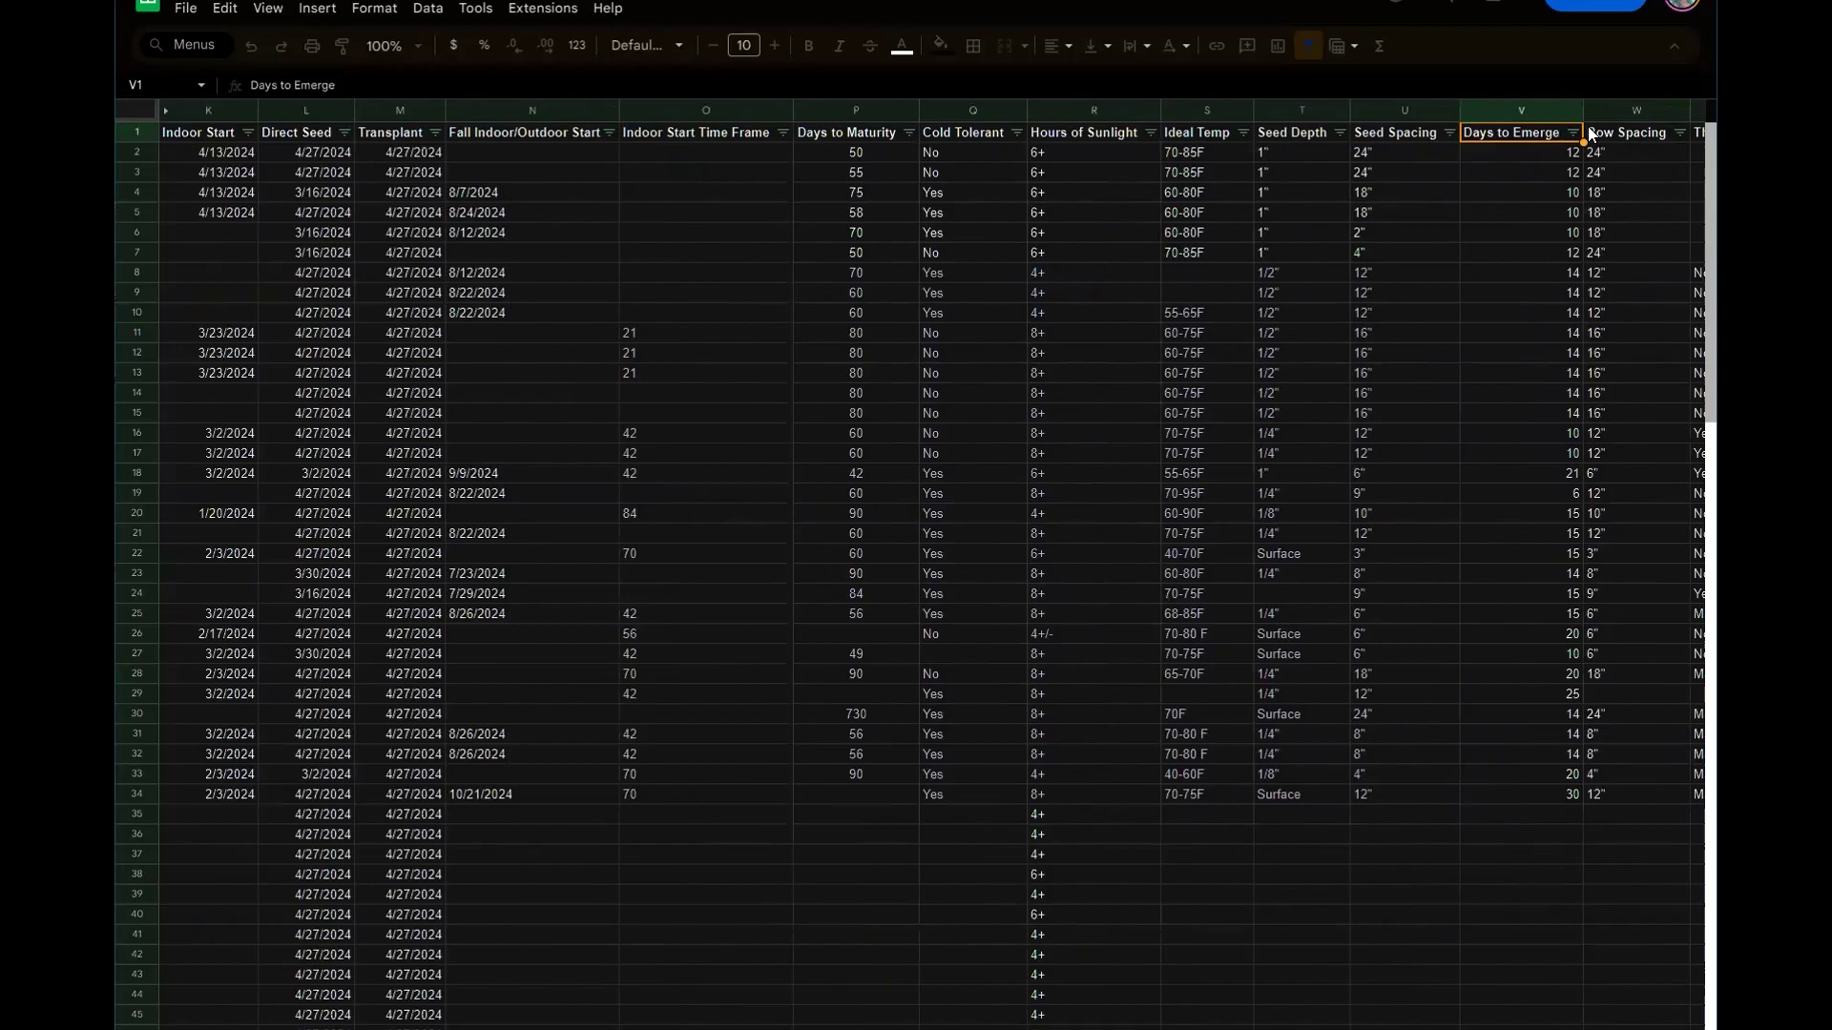
key("Right")
key("Left")
key("Right")
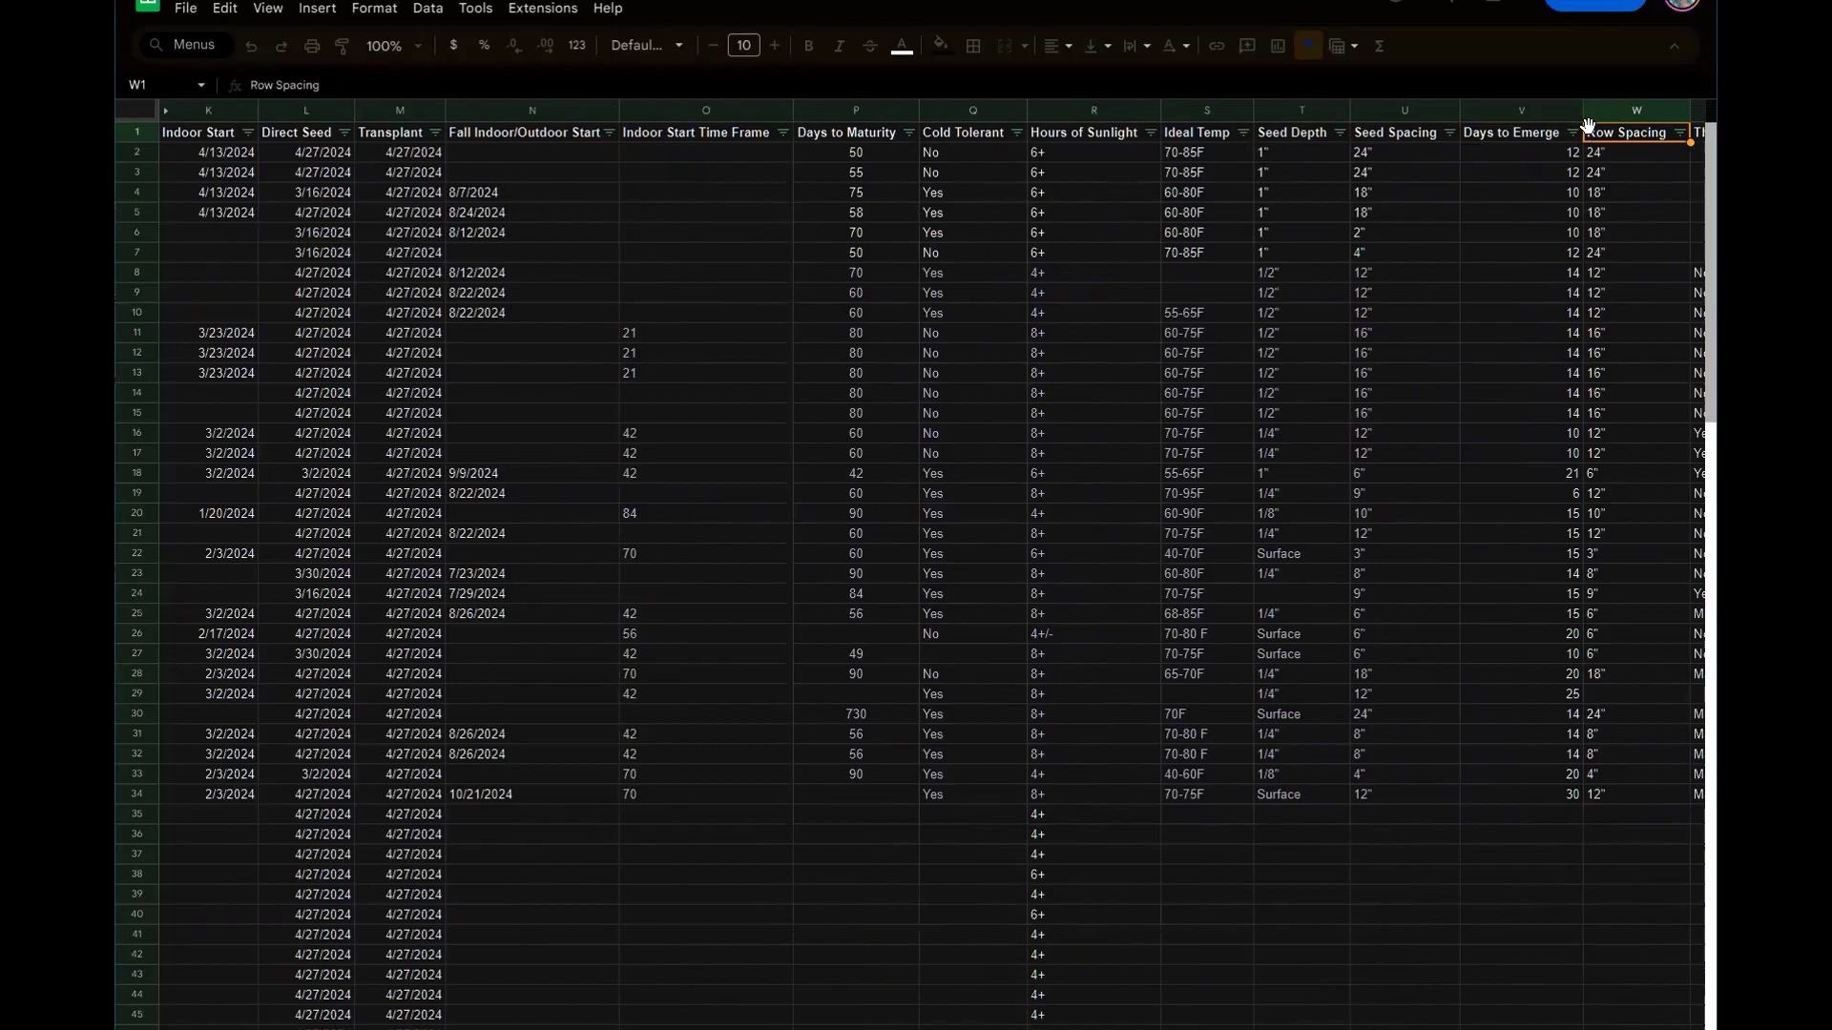
key("Right")
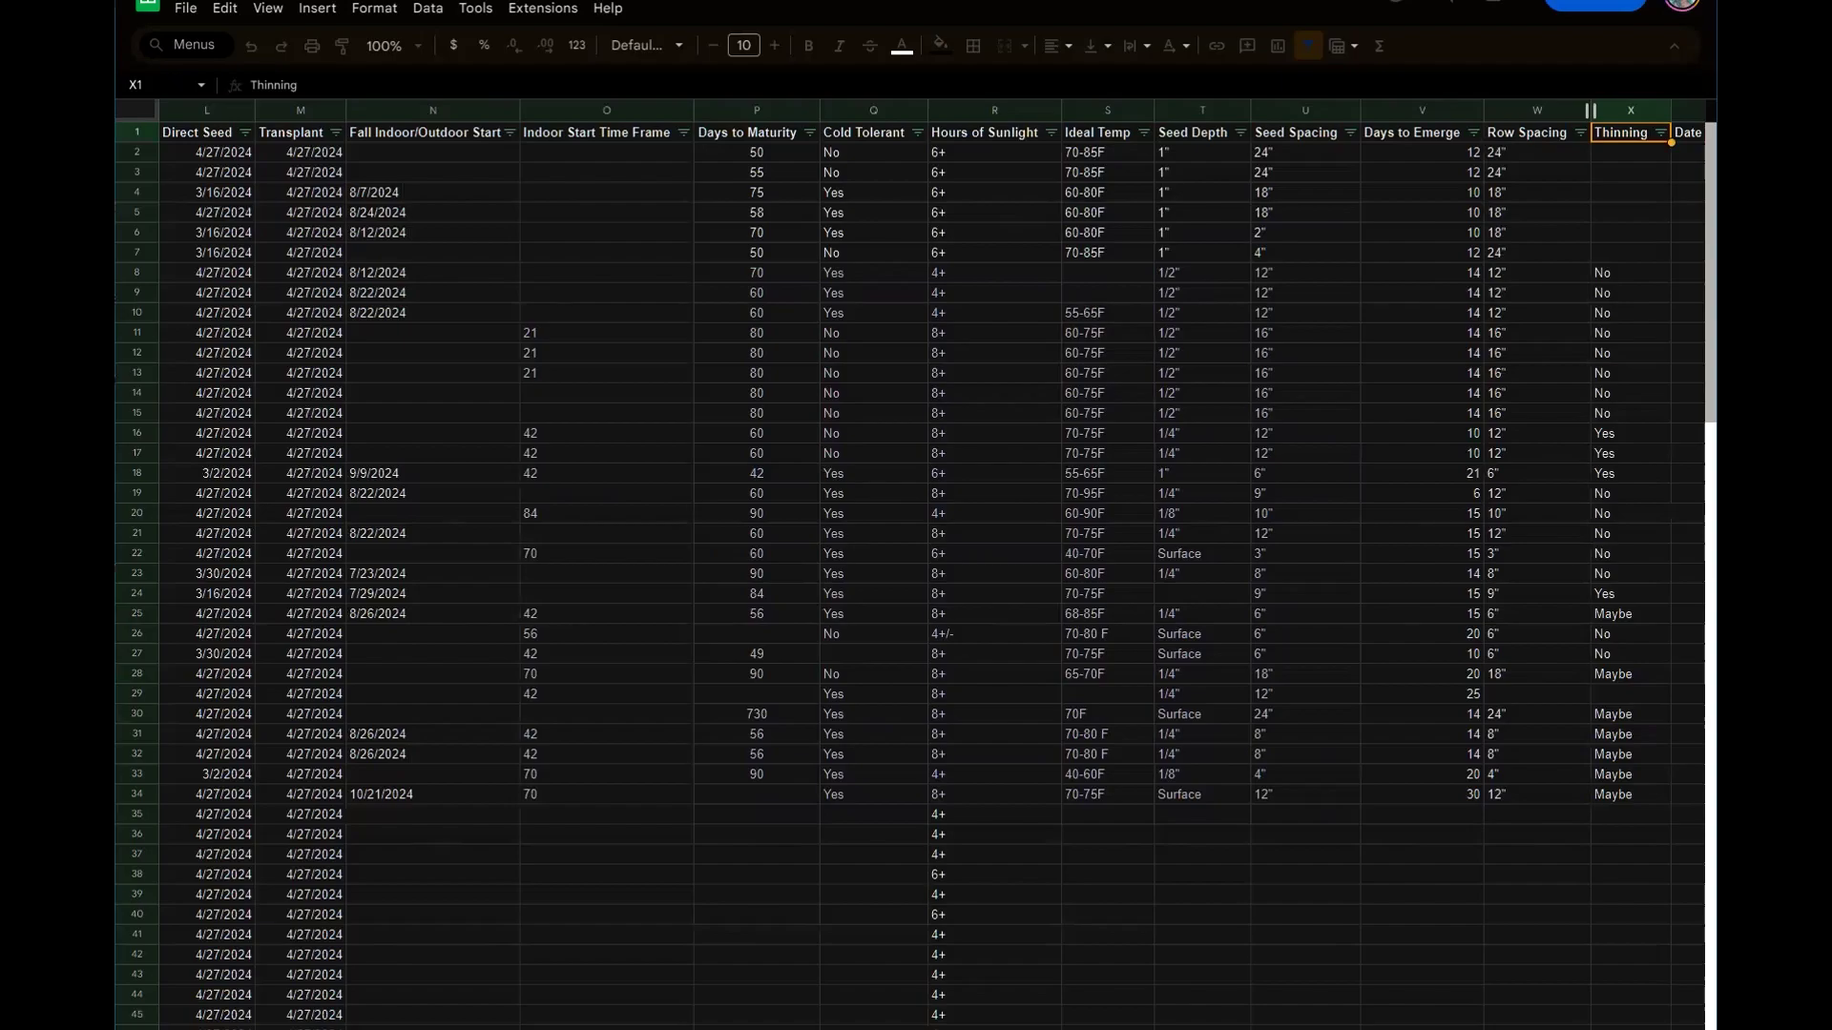
key("Right")
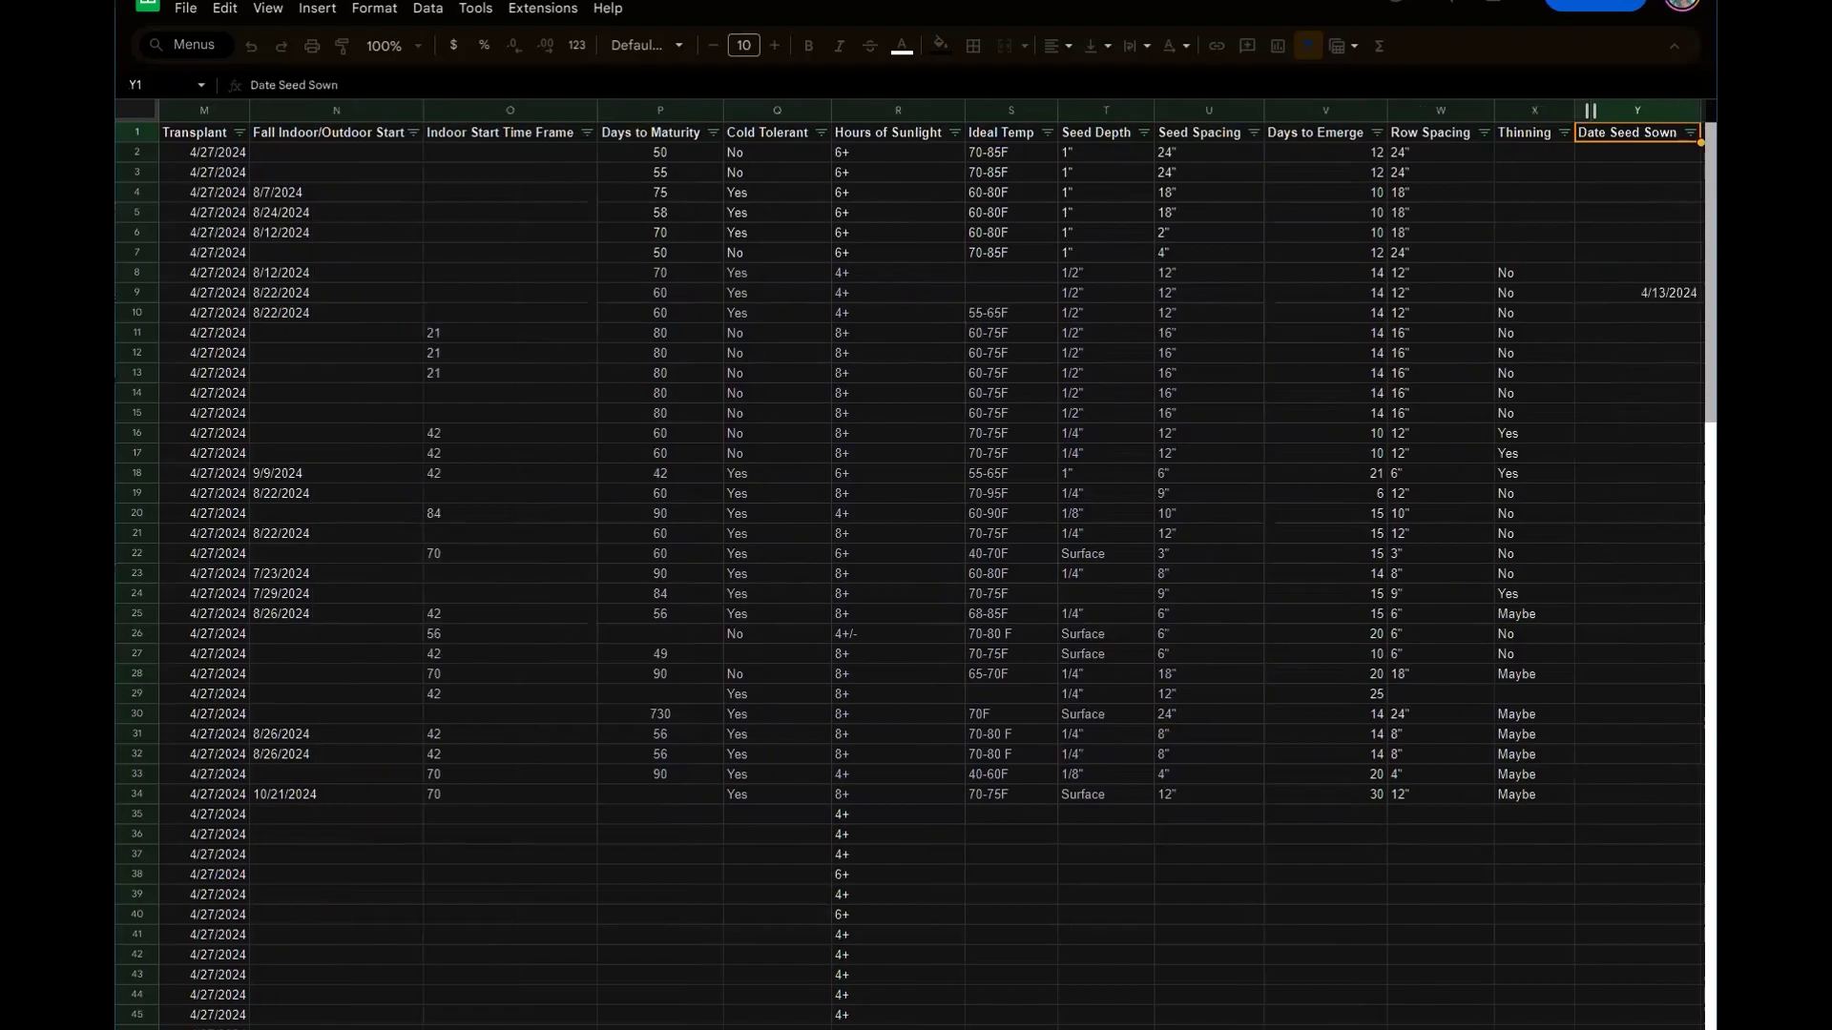
key("Right")
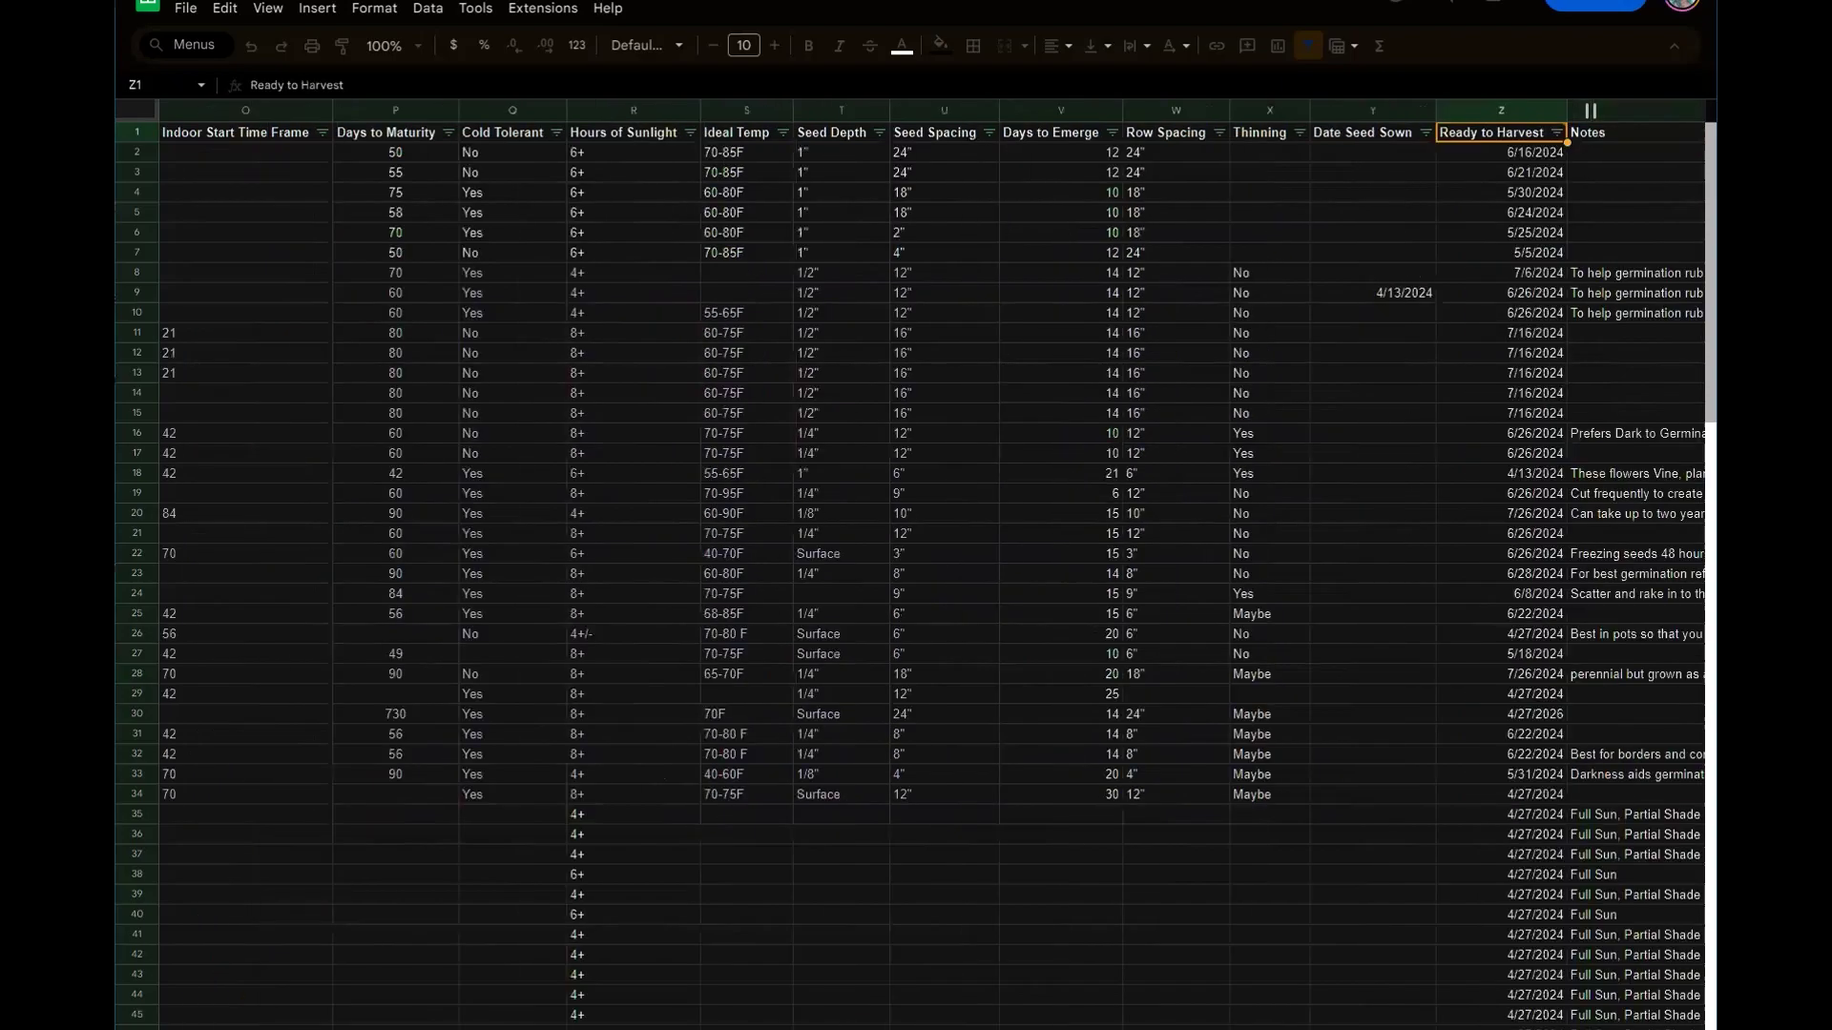
key("Left")
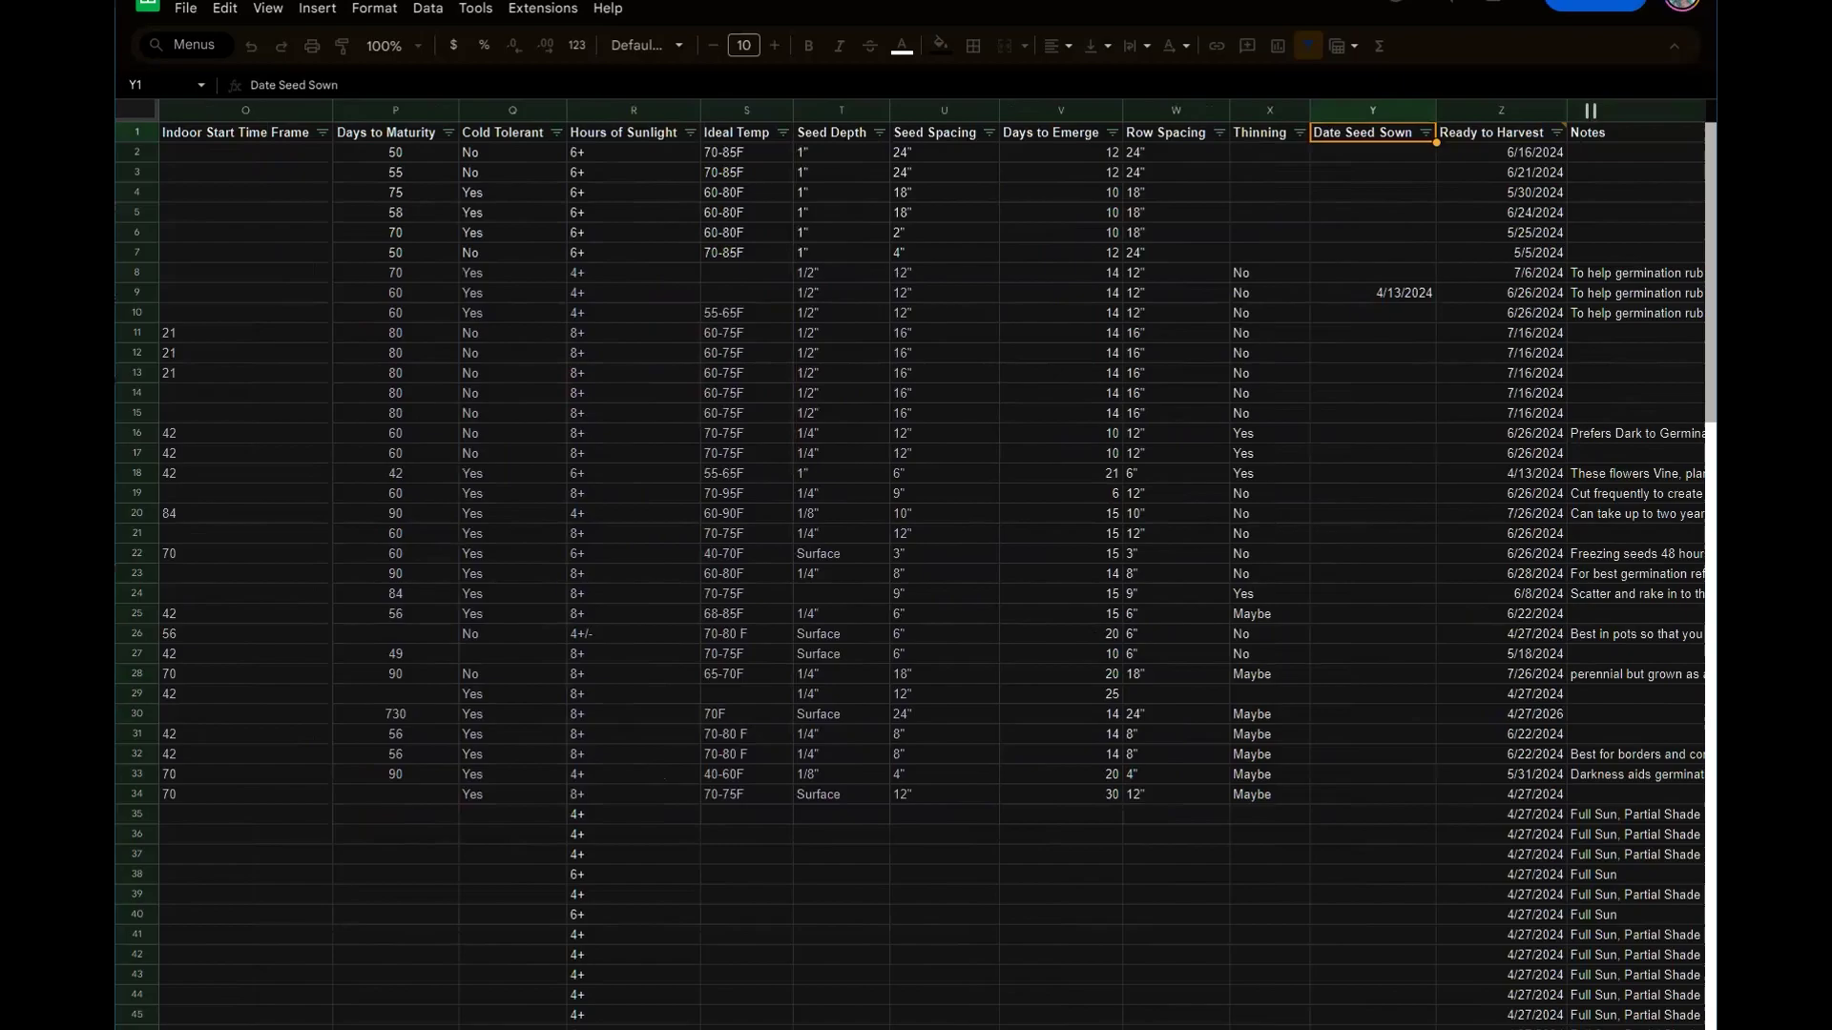
key("Down")
key("Down")
key("Down")
key("Down")
key("Down")
key("Down")
key("Down")
key("Down")
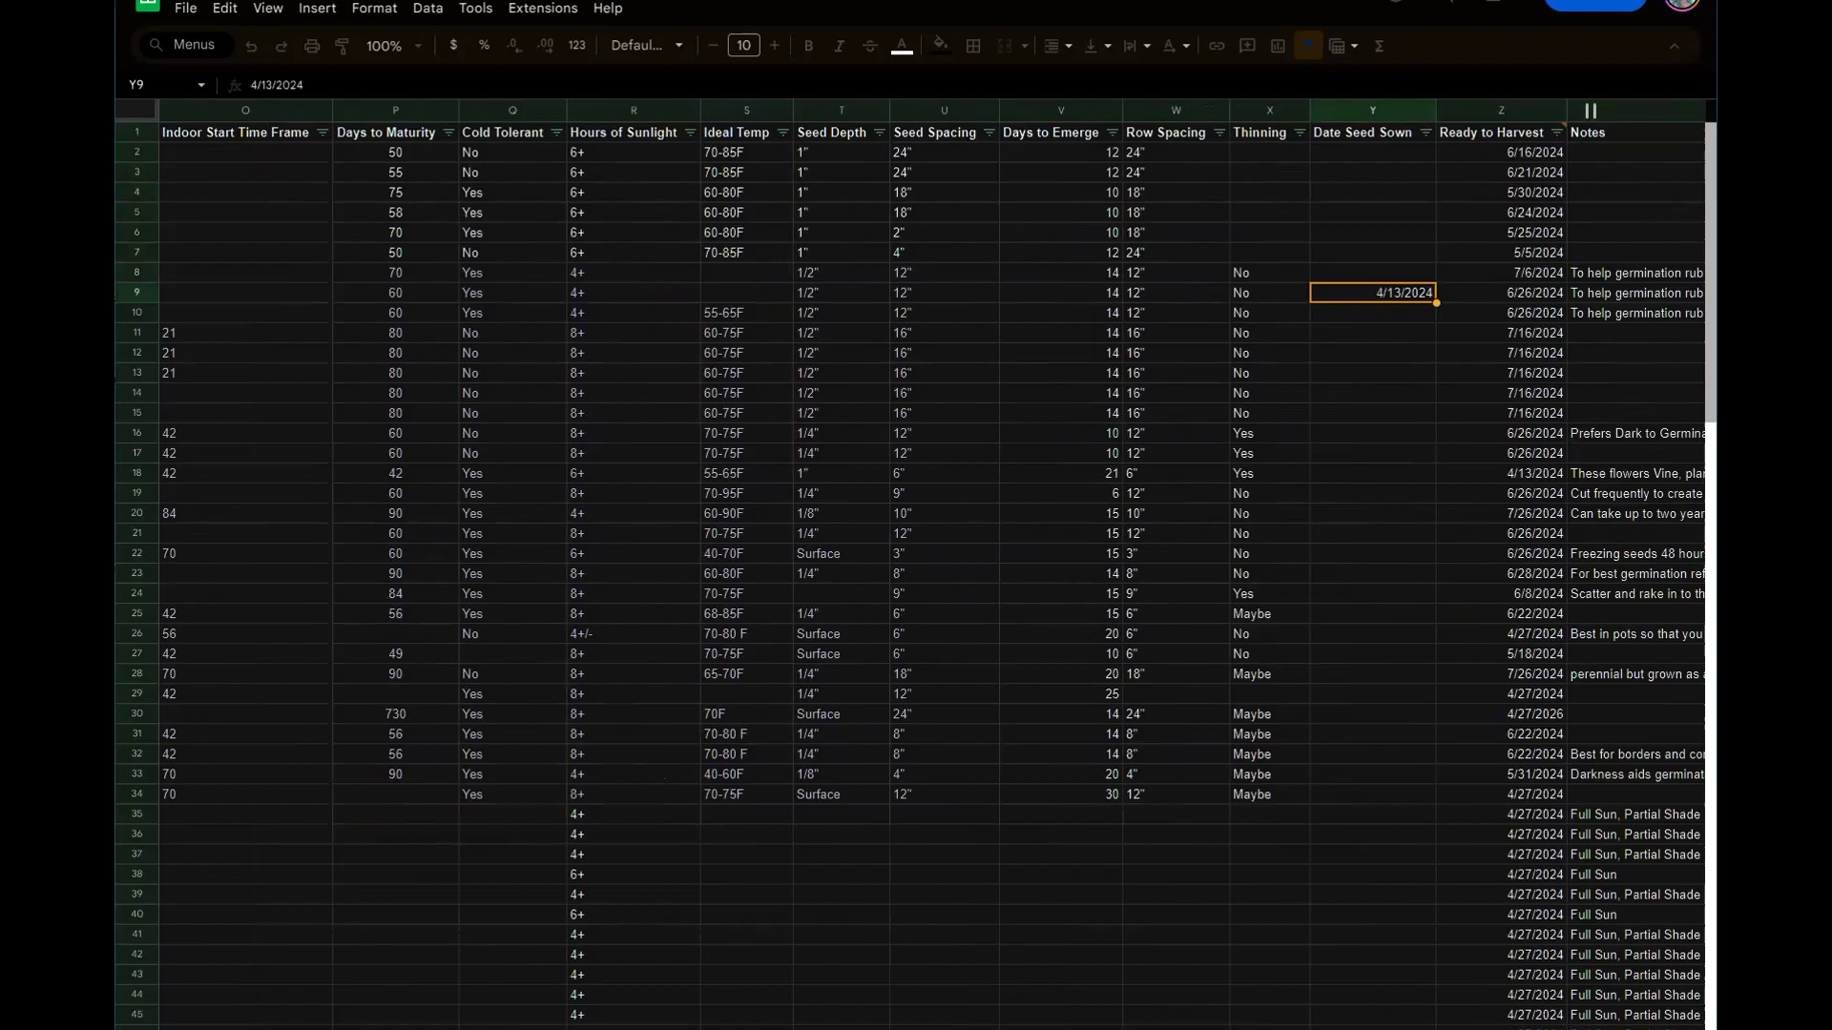
key("Right")
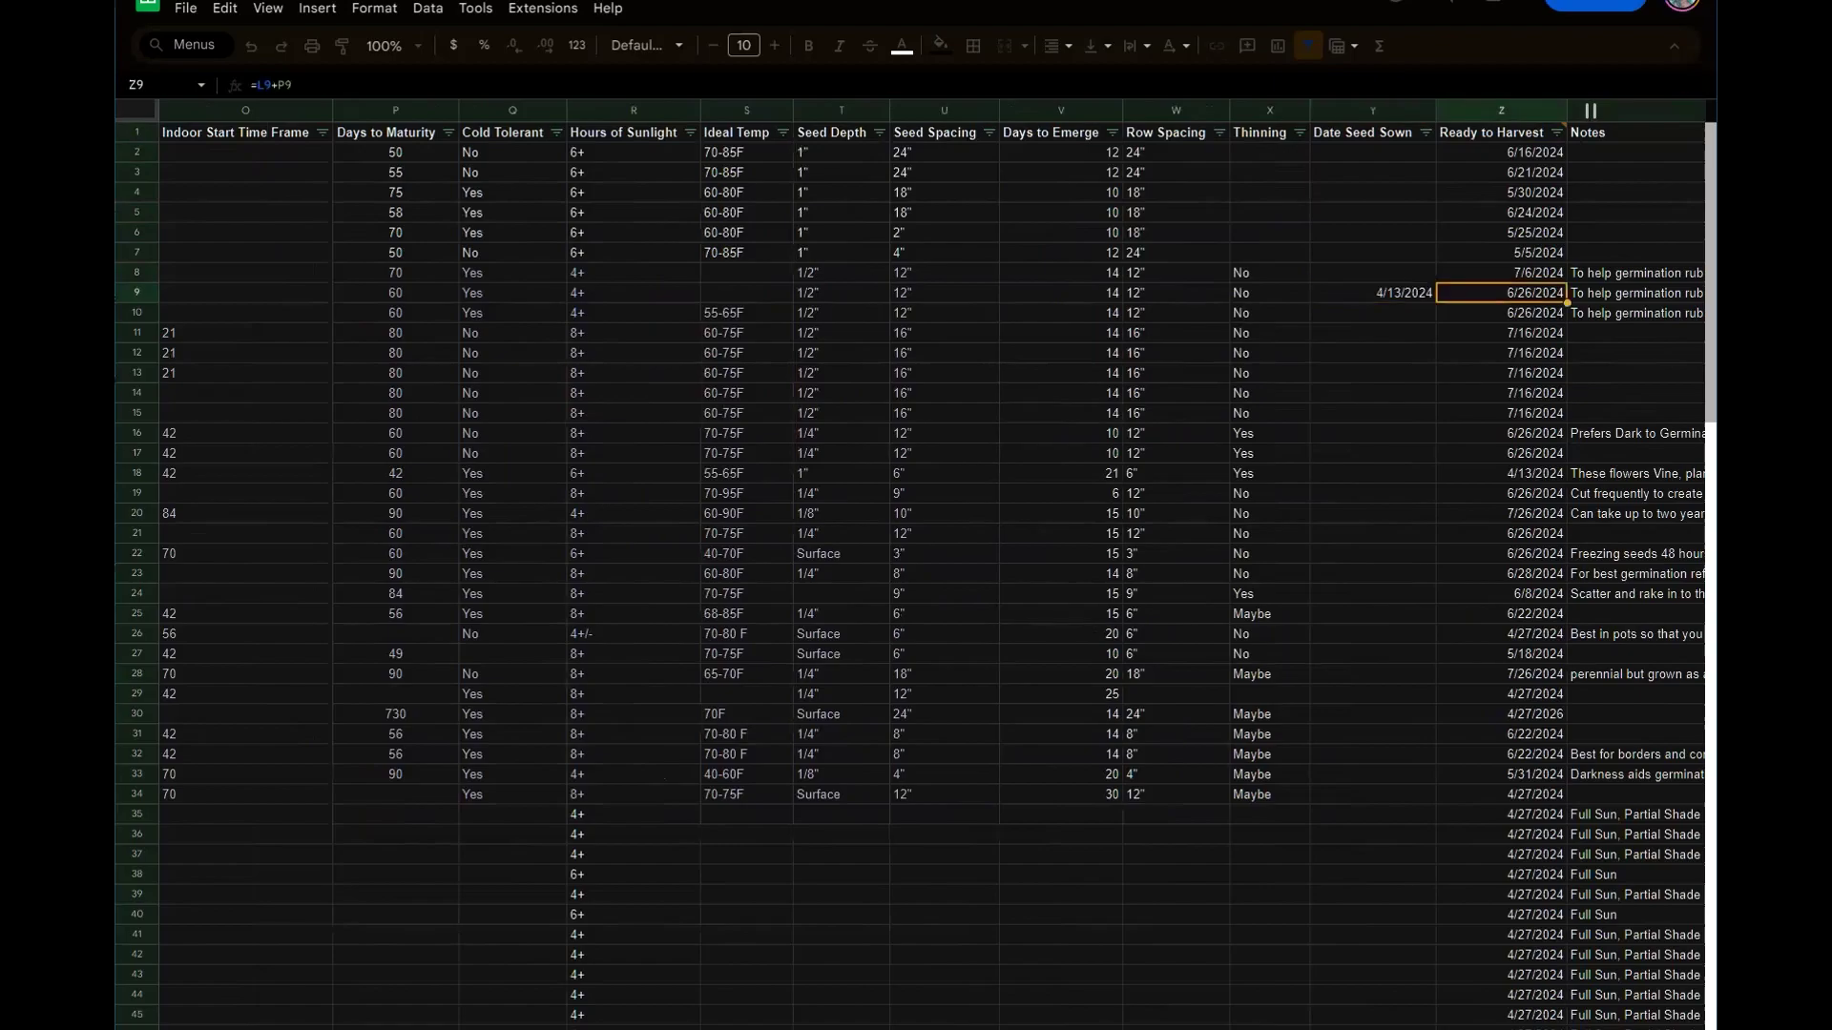
key("Up")
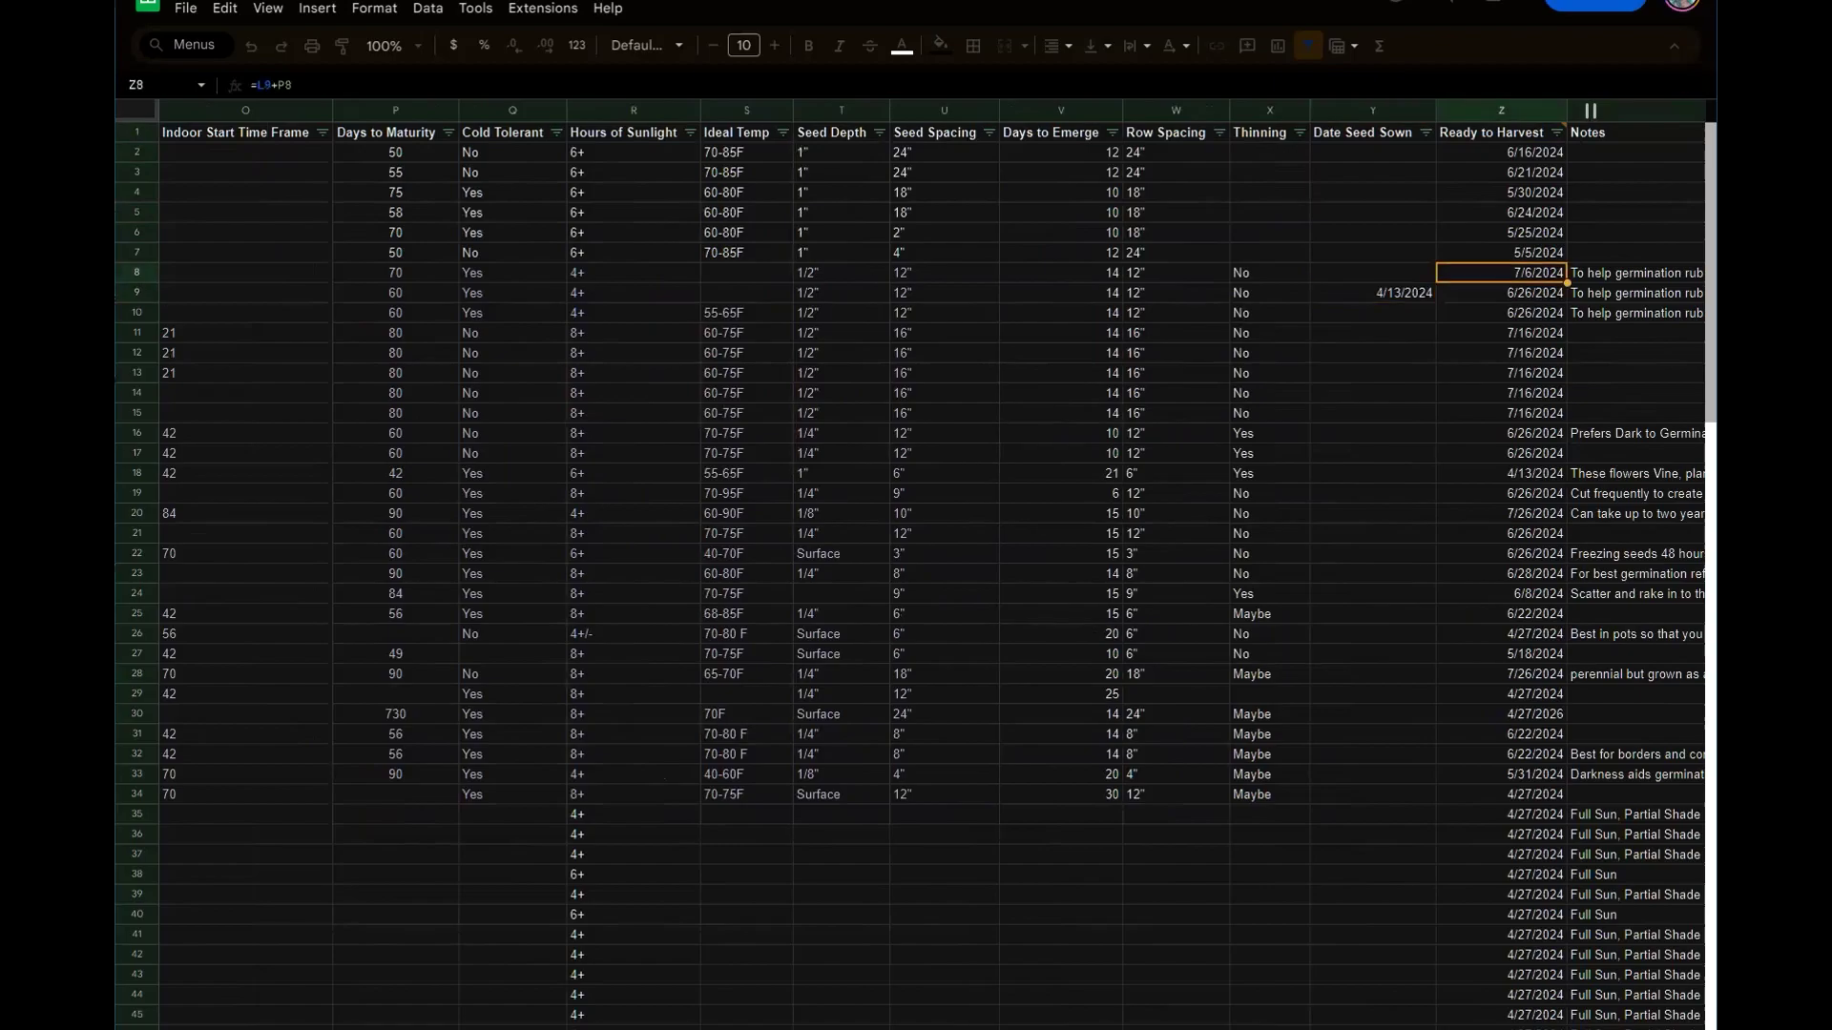
key("Down")
key("Down")
key("Right")
key("Left")
key("Left")
key("Left")
key("Left")
key("Left")
key("Left")
key("Left")
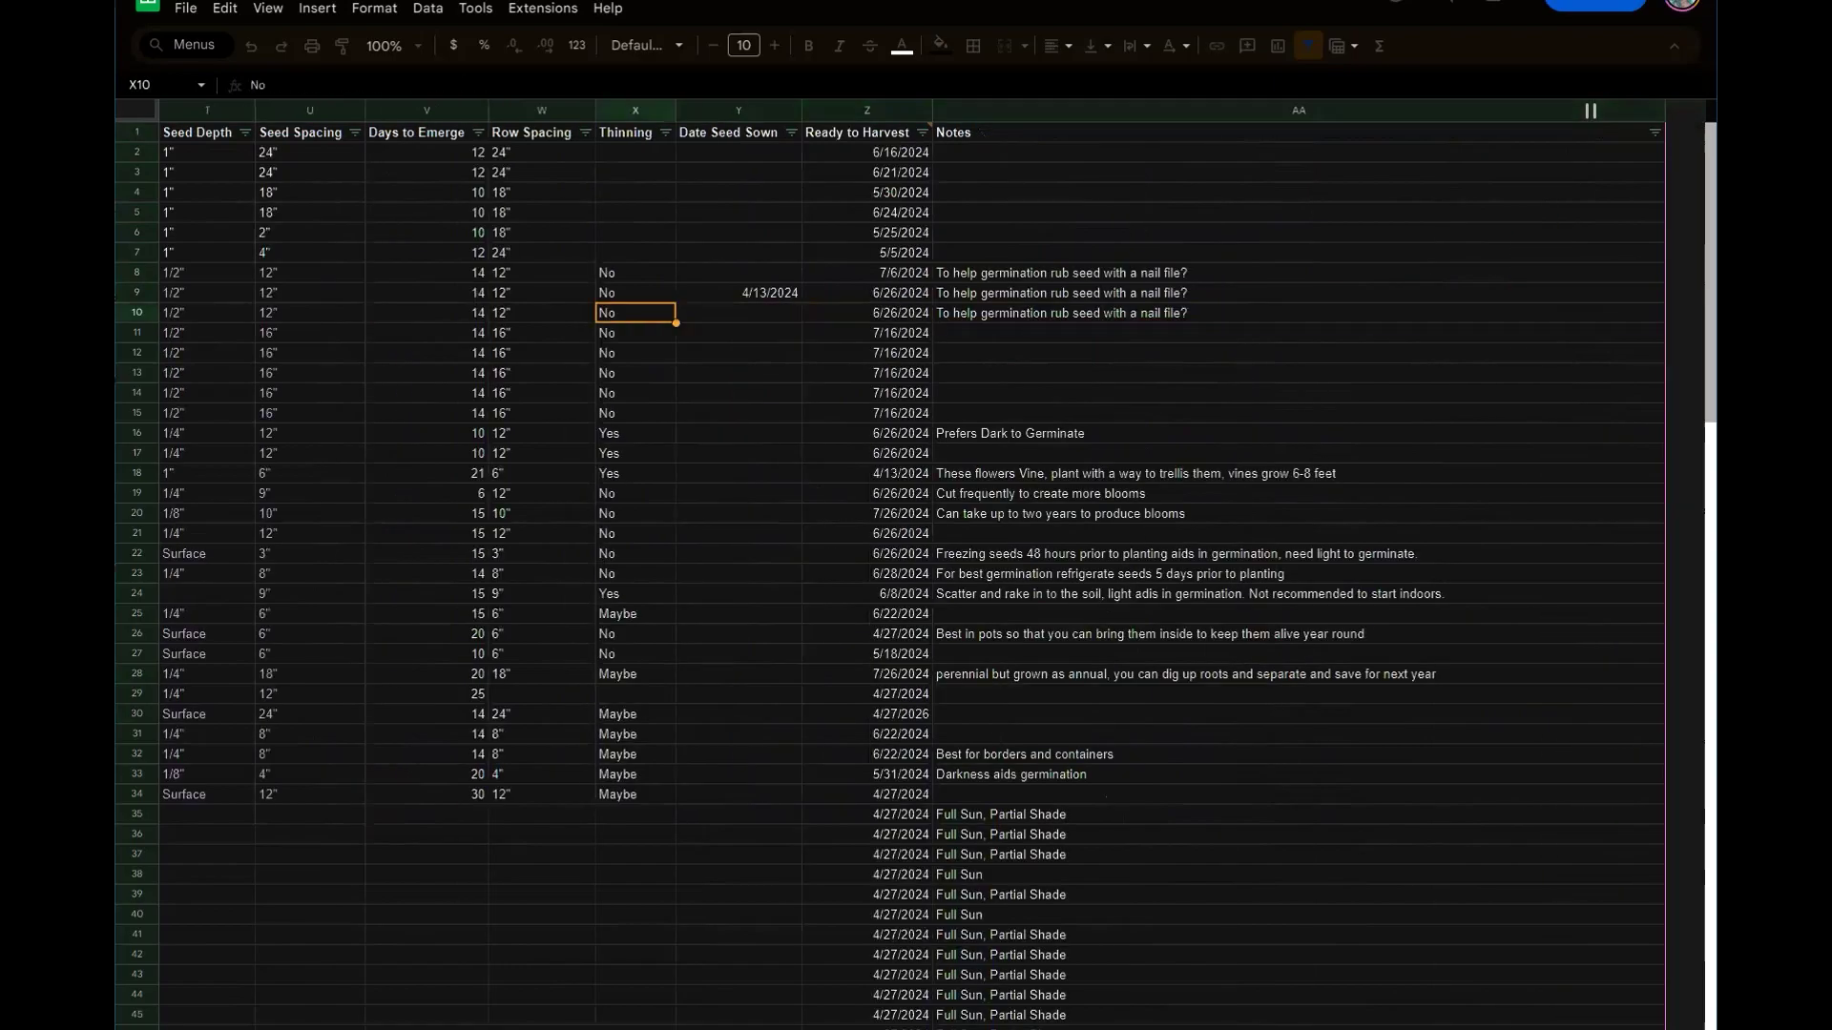
Step: Check row 10's values, like Butterscotch Nasturtium, then reveal hidden Date Started column J
key("Left")
key("Left")
key("Left")
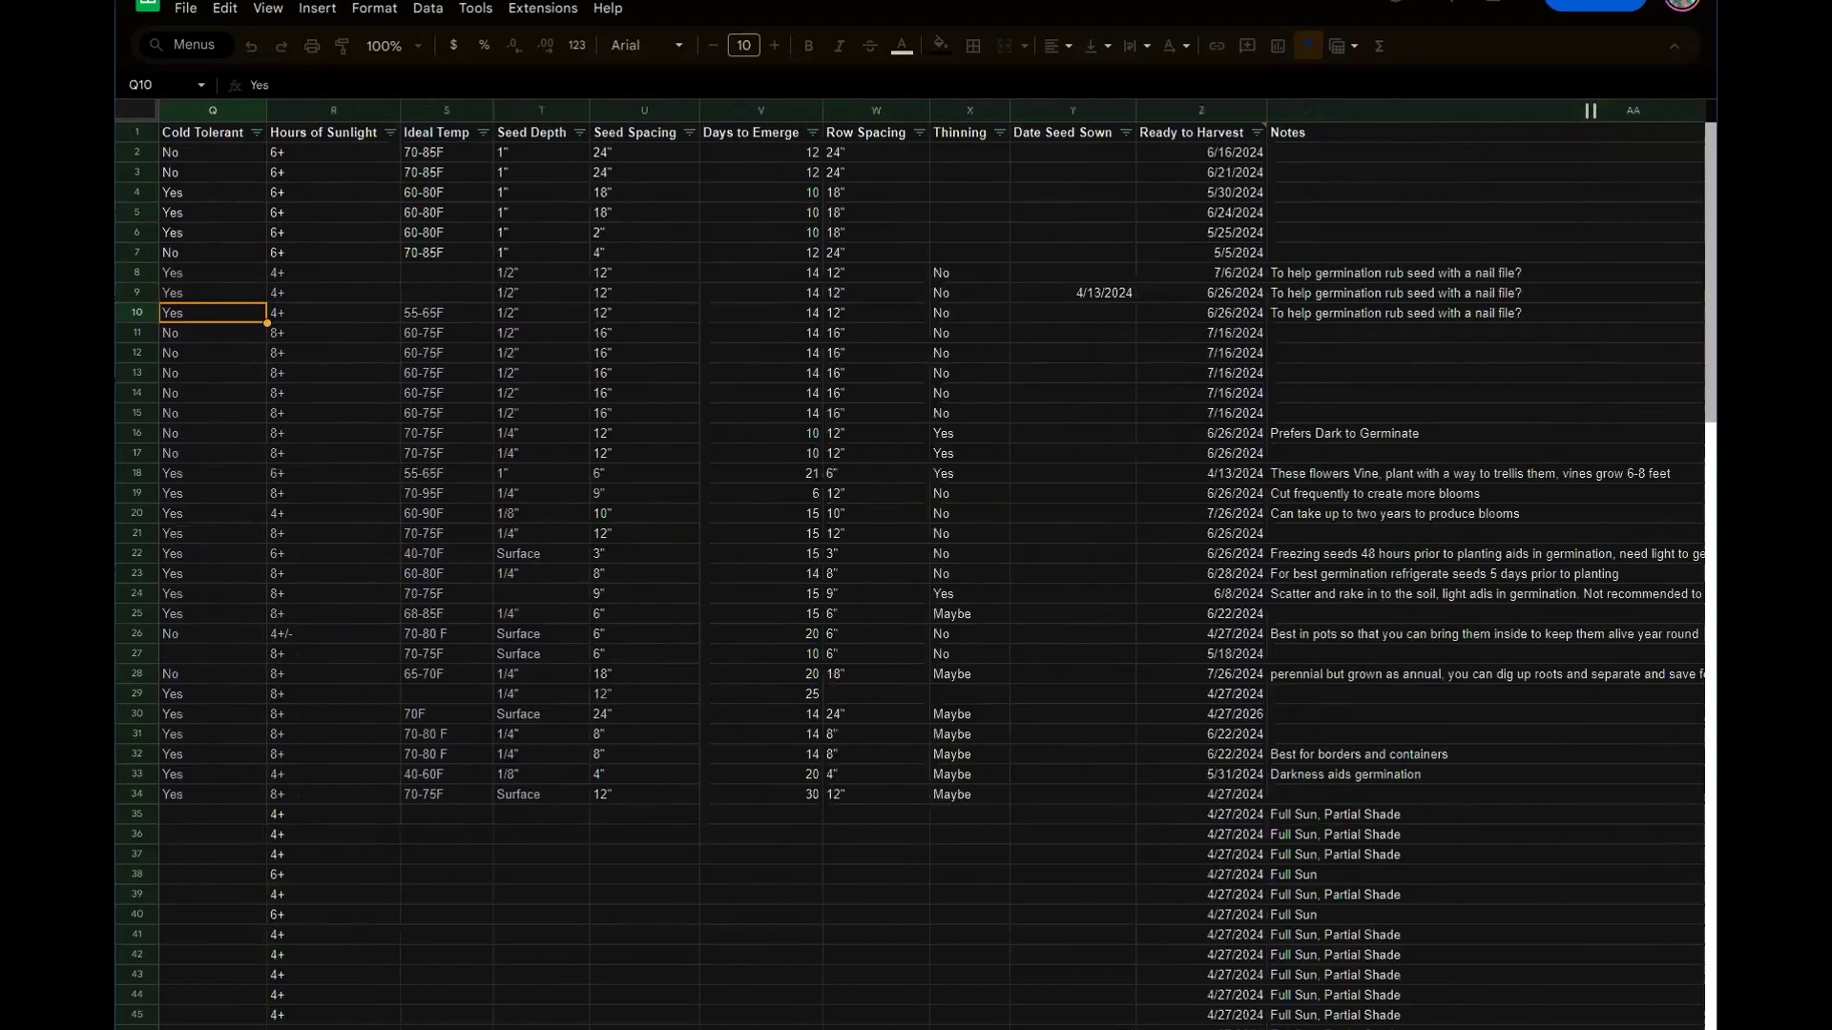
key("Home")
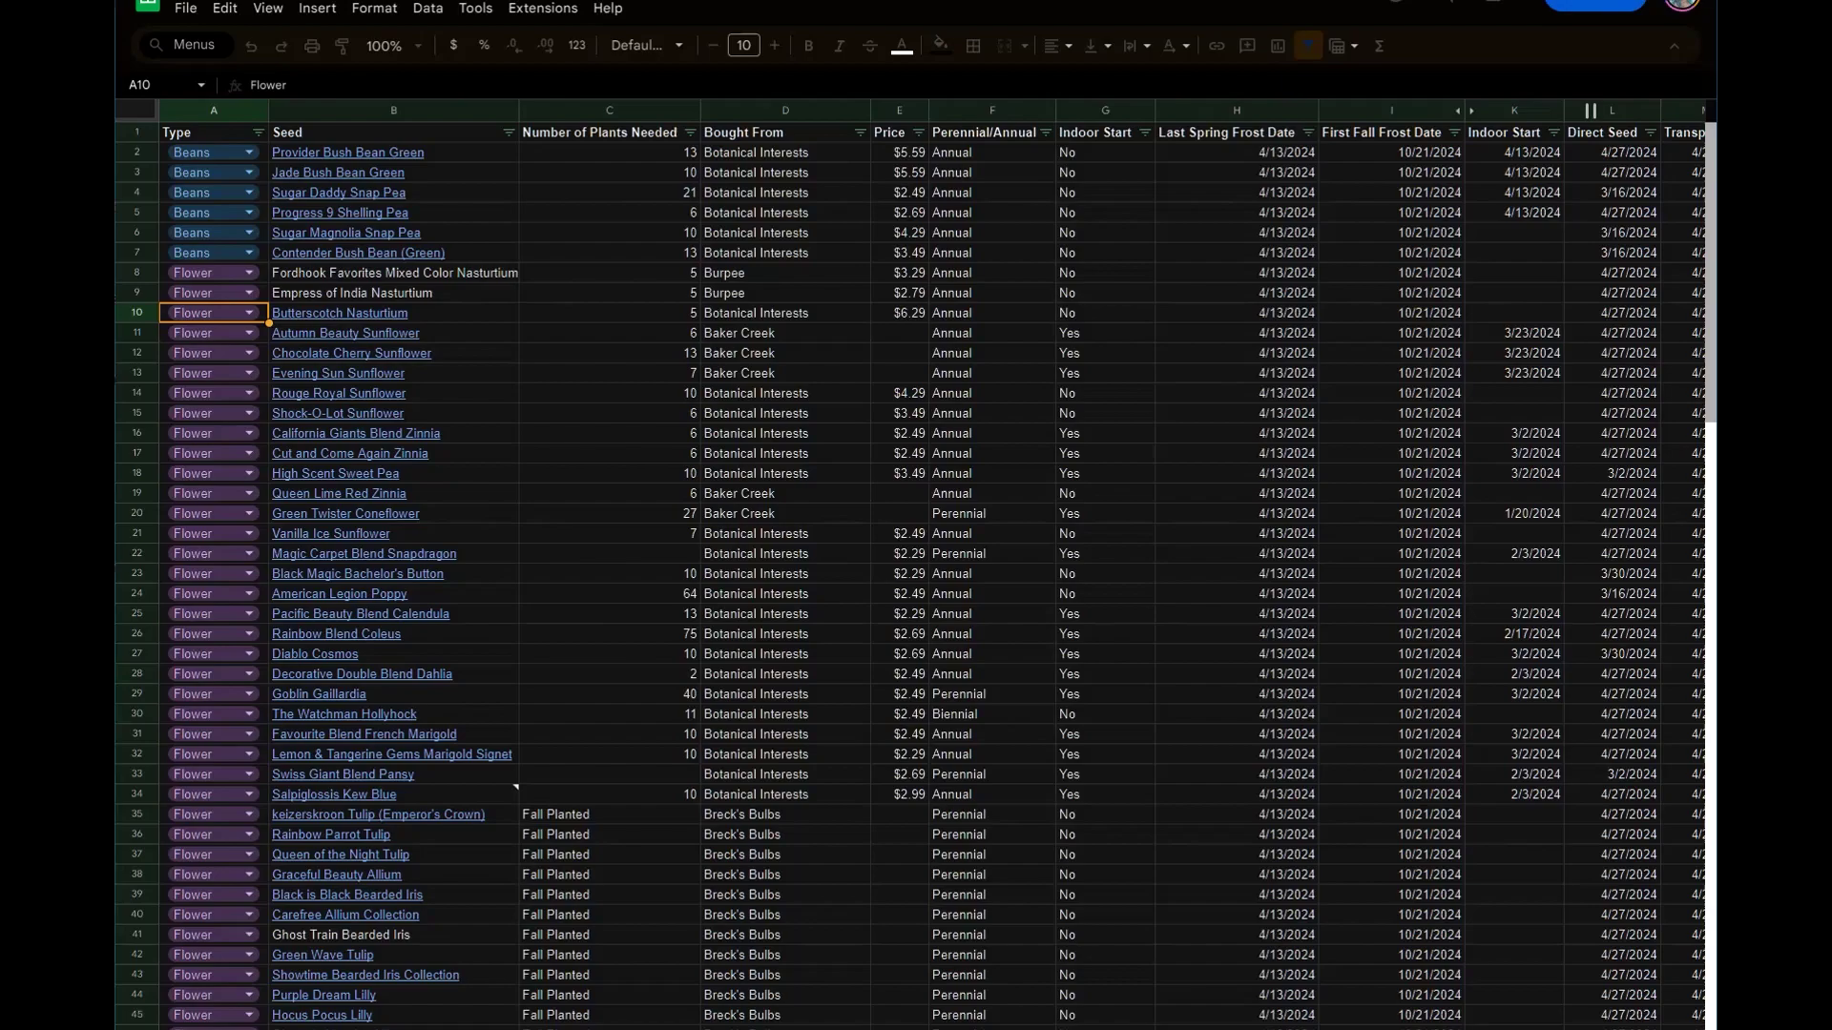
left_click(394, 313)
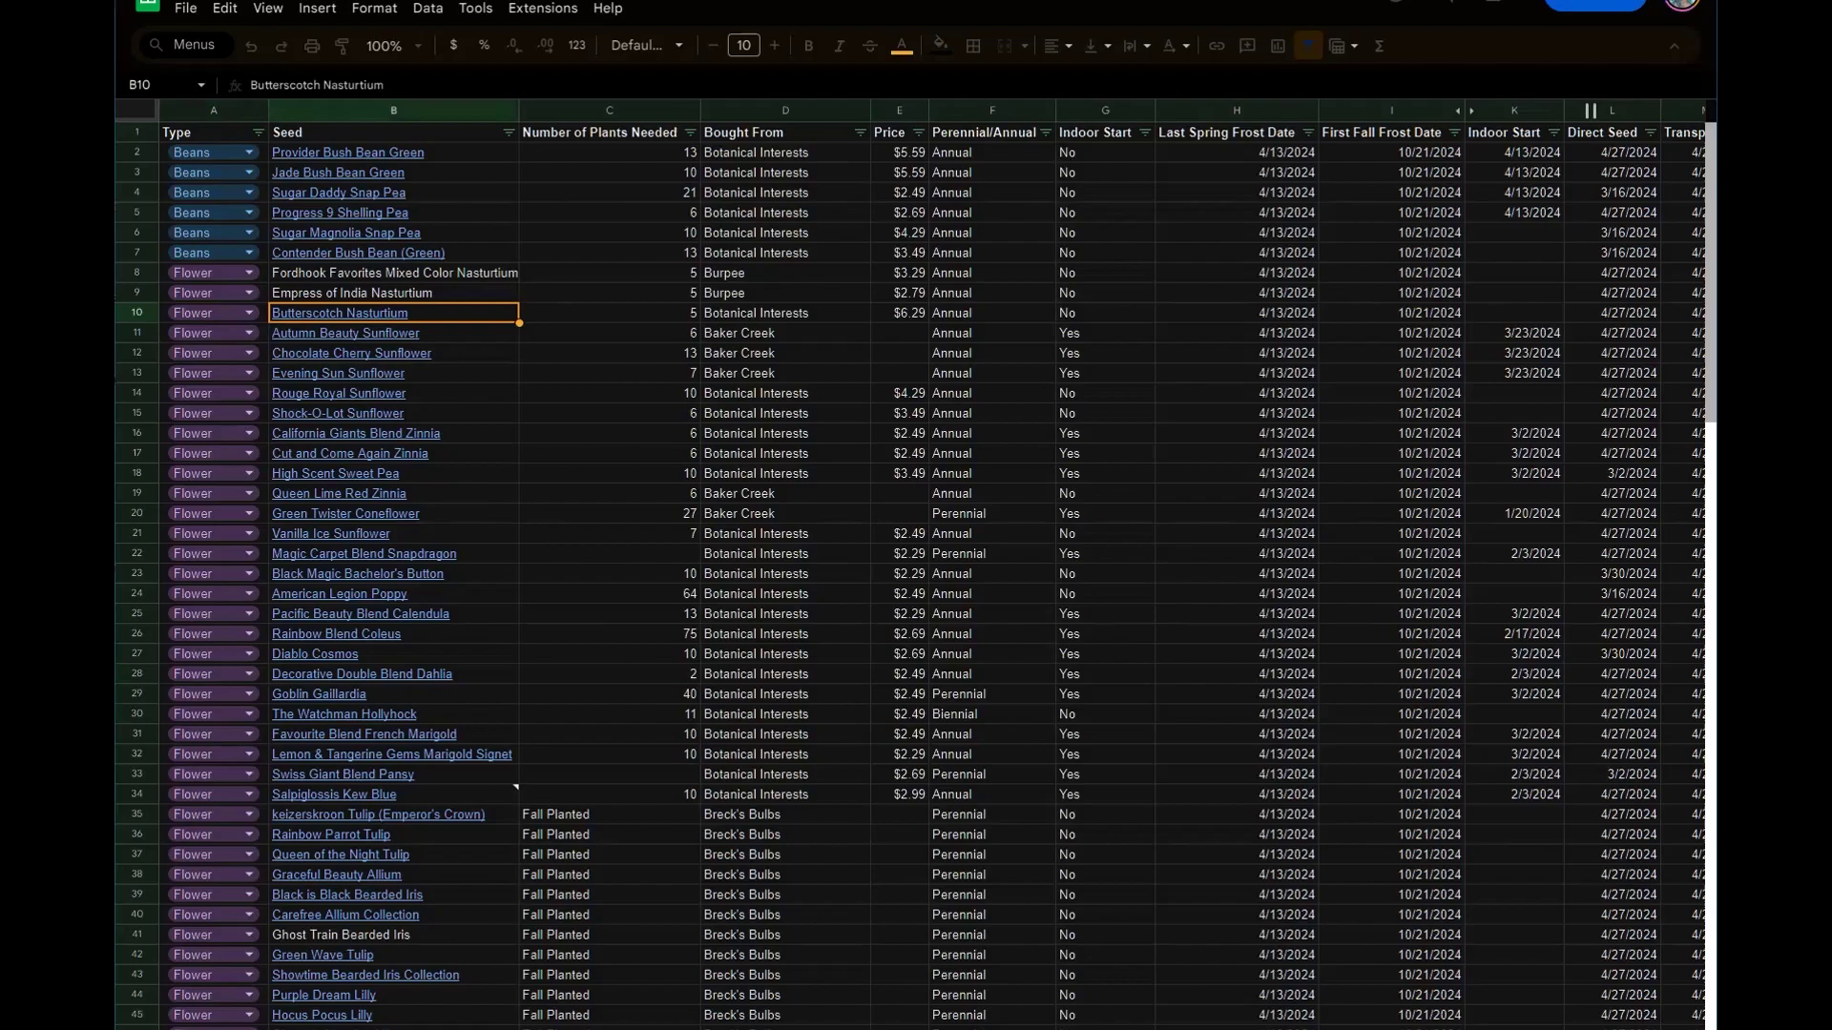
key("Right")
key("Right")
key("Right")
key("Right")
key("Right")
key("Right")
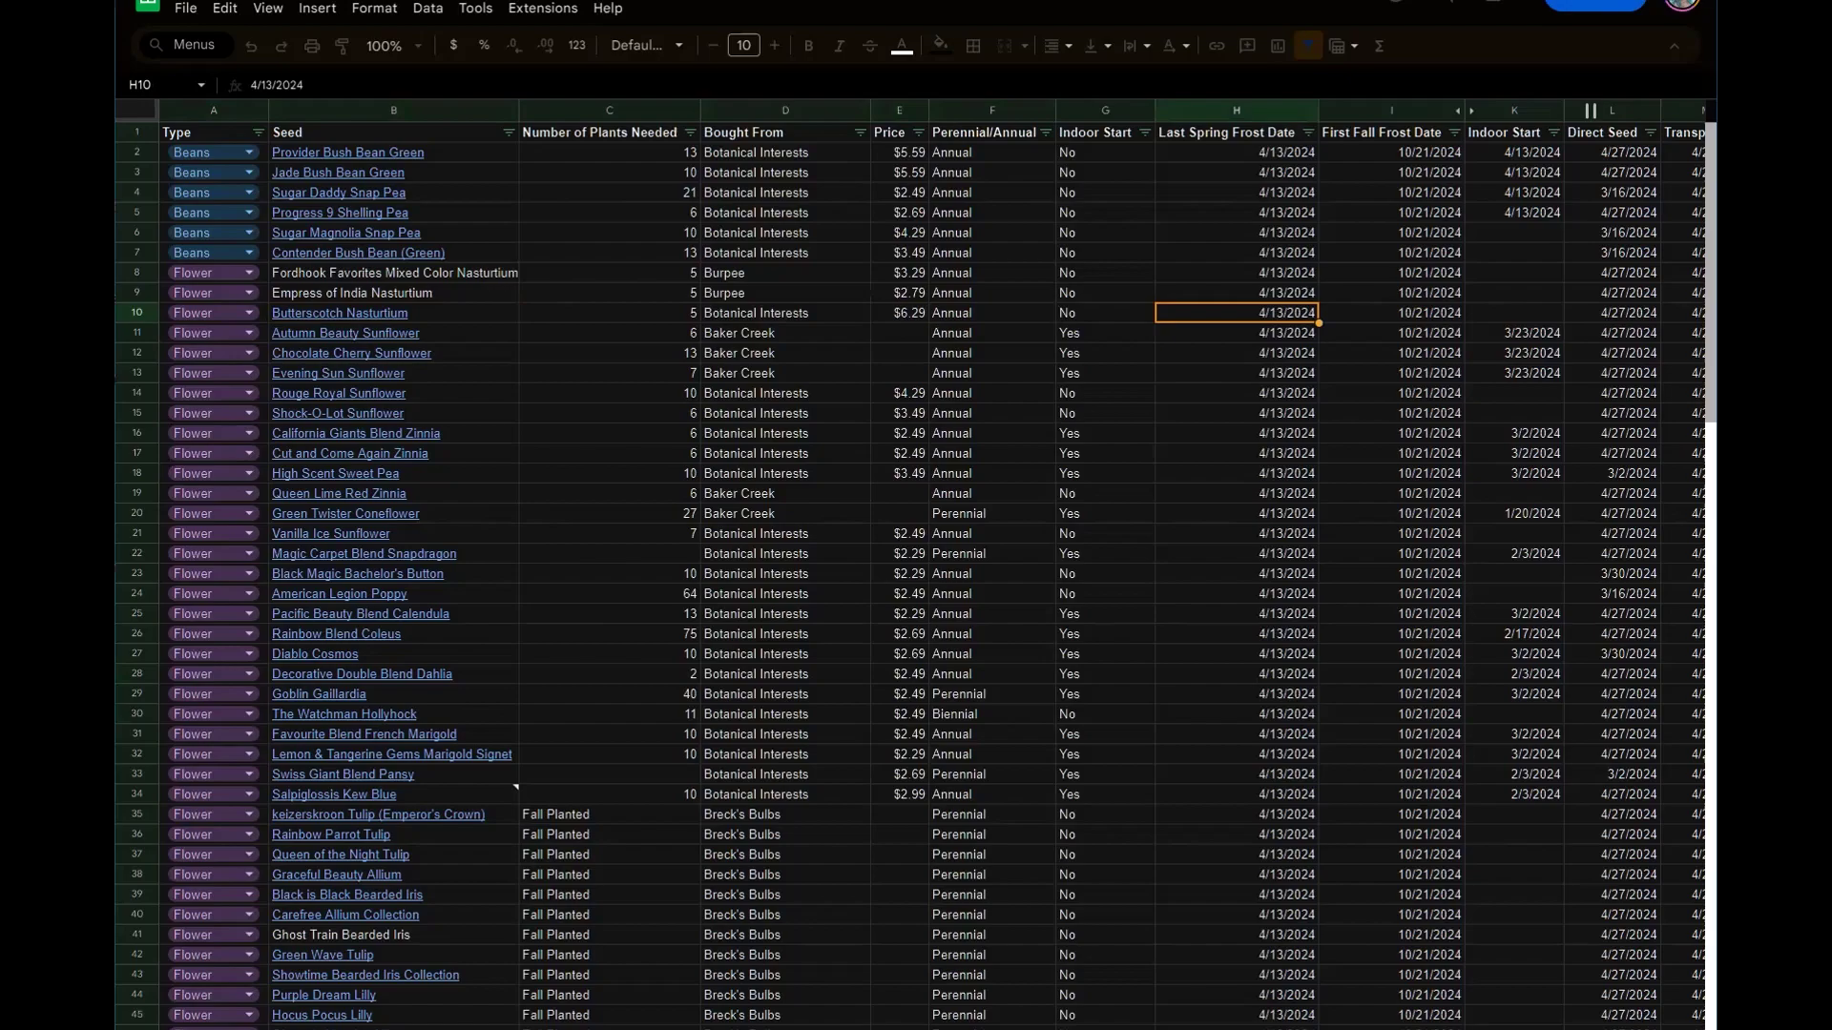
left_click(1471, 110)
left_click(1495, 194)
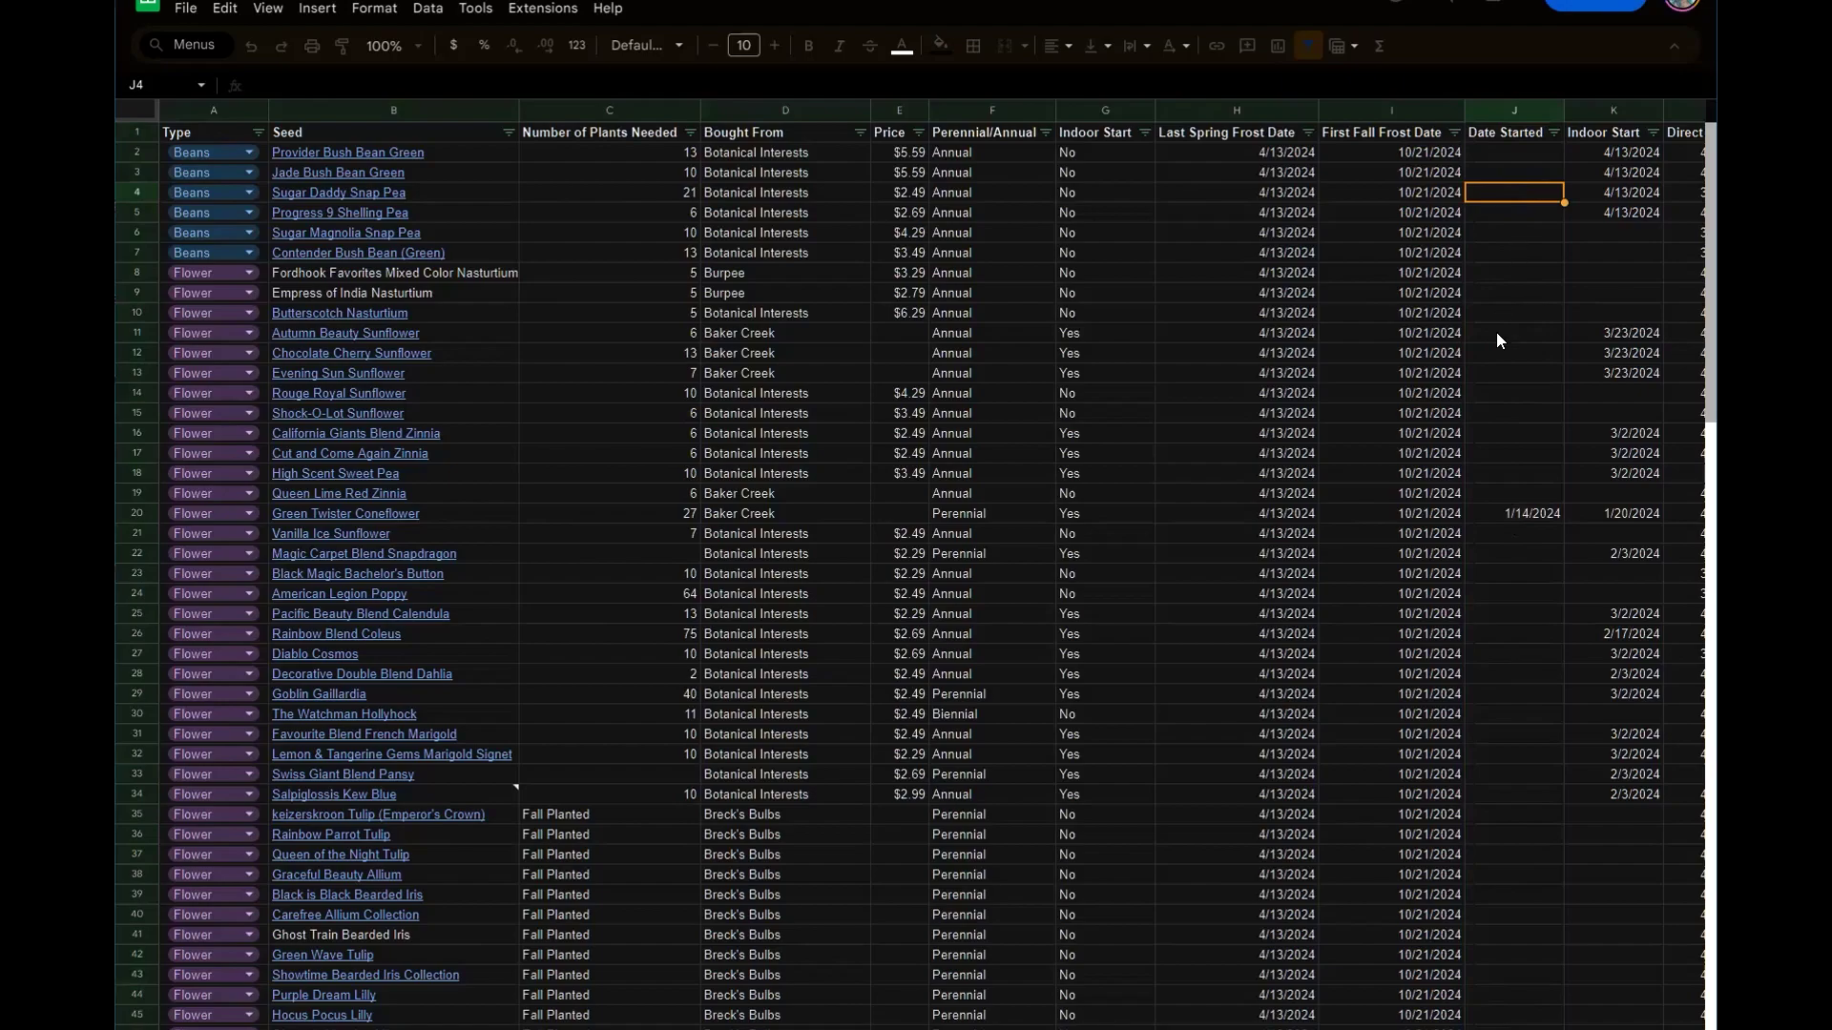
Step: Bring up the context menu for the Date Started column J header
right_click(1510, 111)
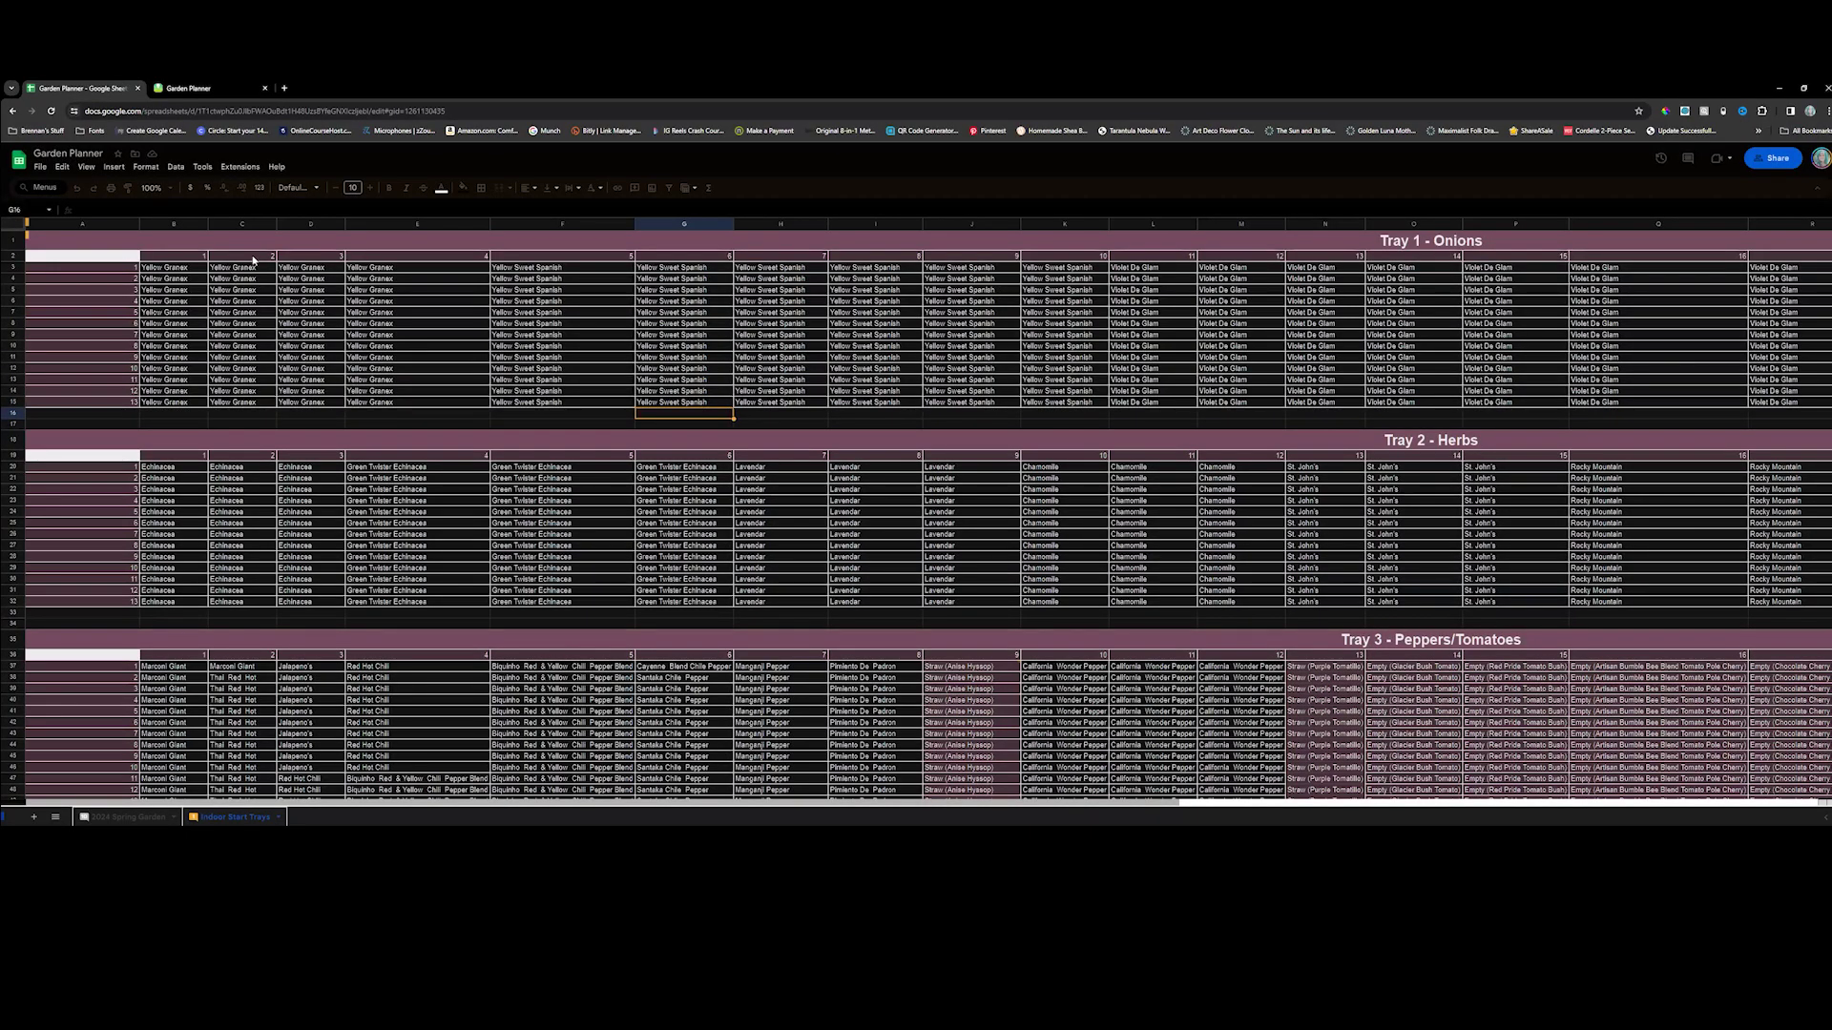
left_click(1337, 238)
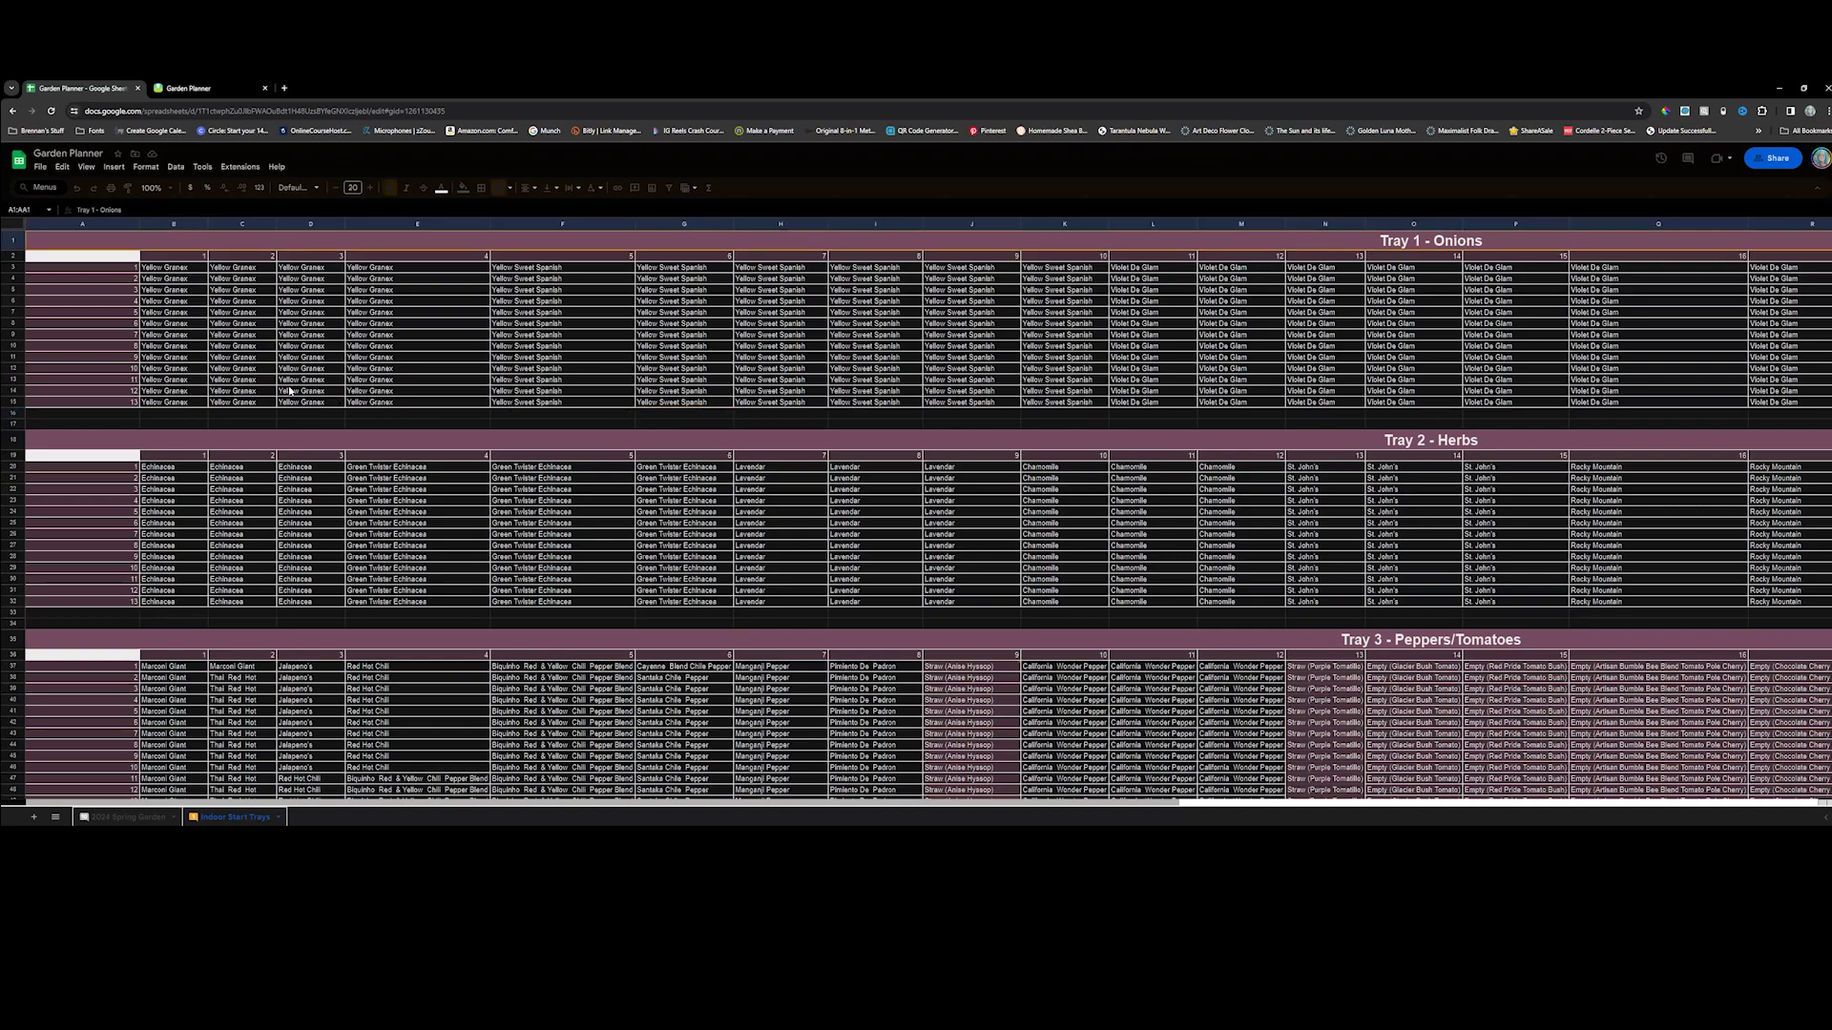
left_click(160, 270)
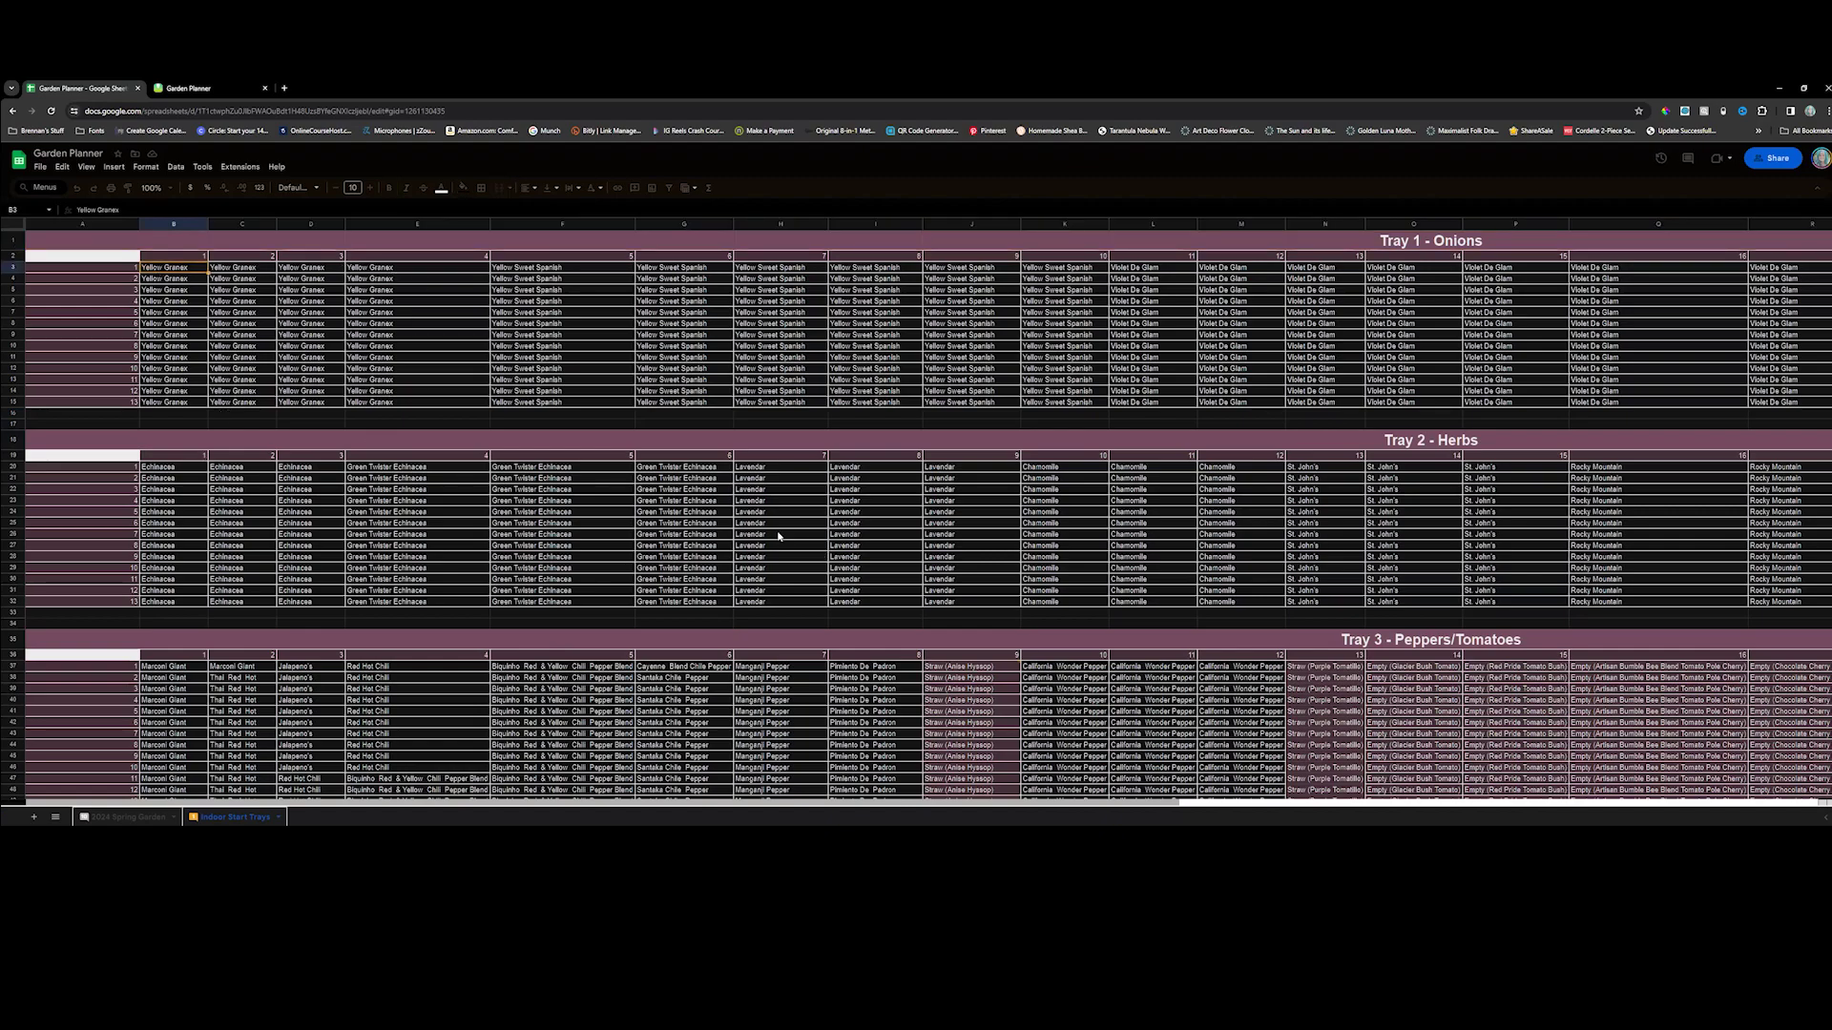
scroll(778, 536, "down", 5)
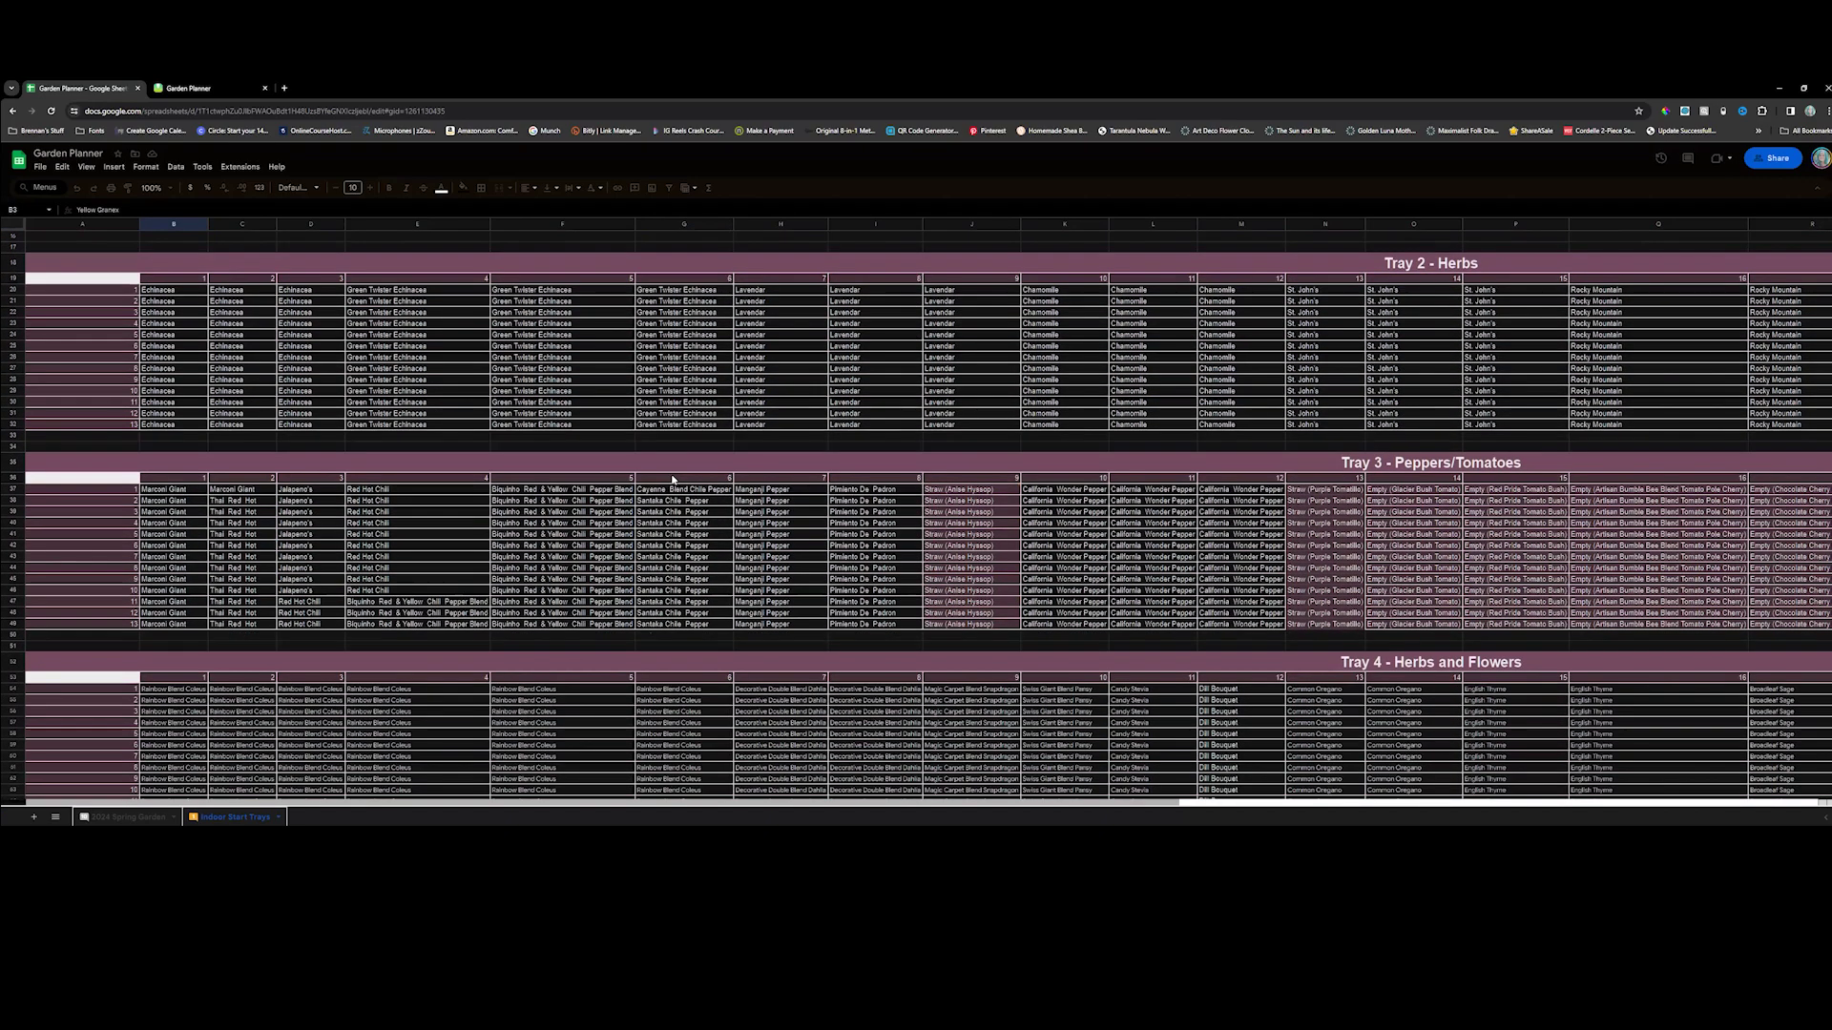
scroll(673, 480, "down", 1)
left_click(1359, 444)
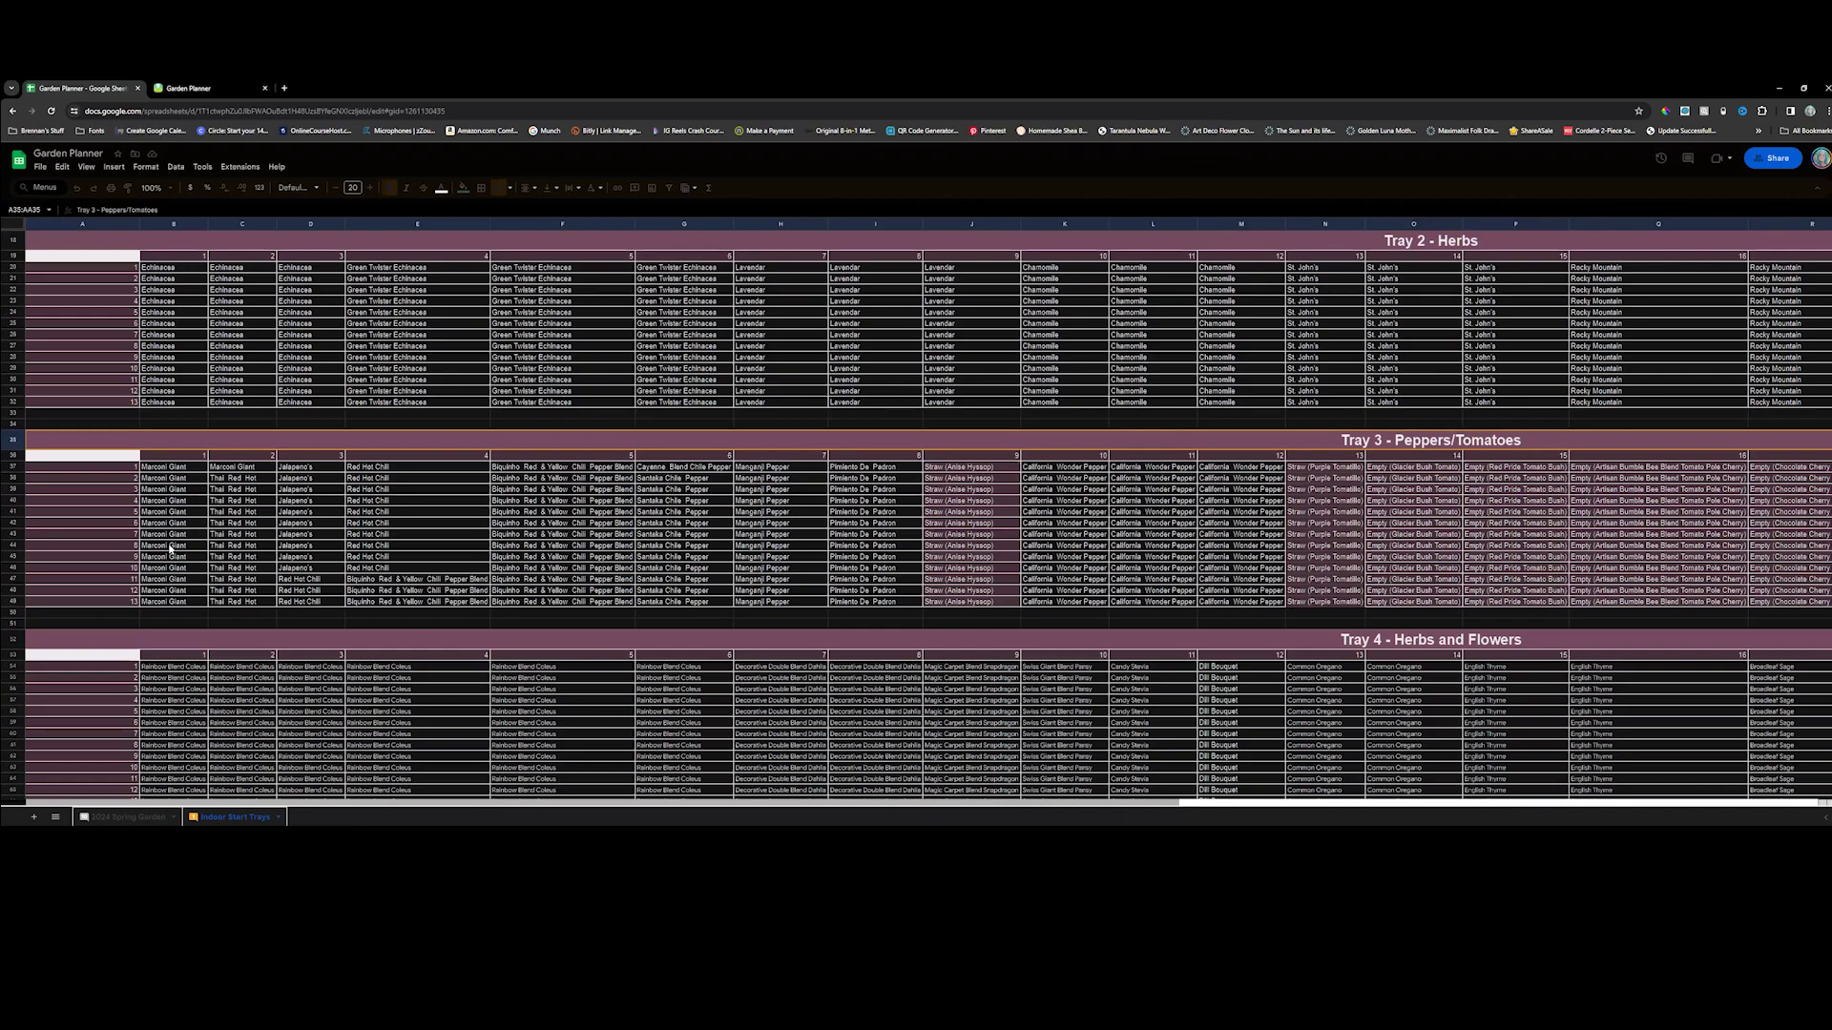
scroll(168, 549, "up", 3)
scroll(165, 552, "down", 1)
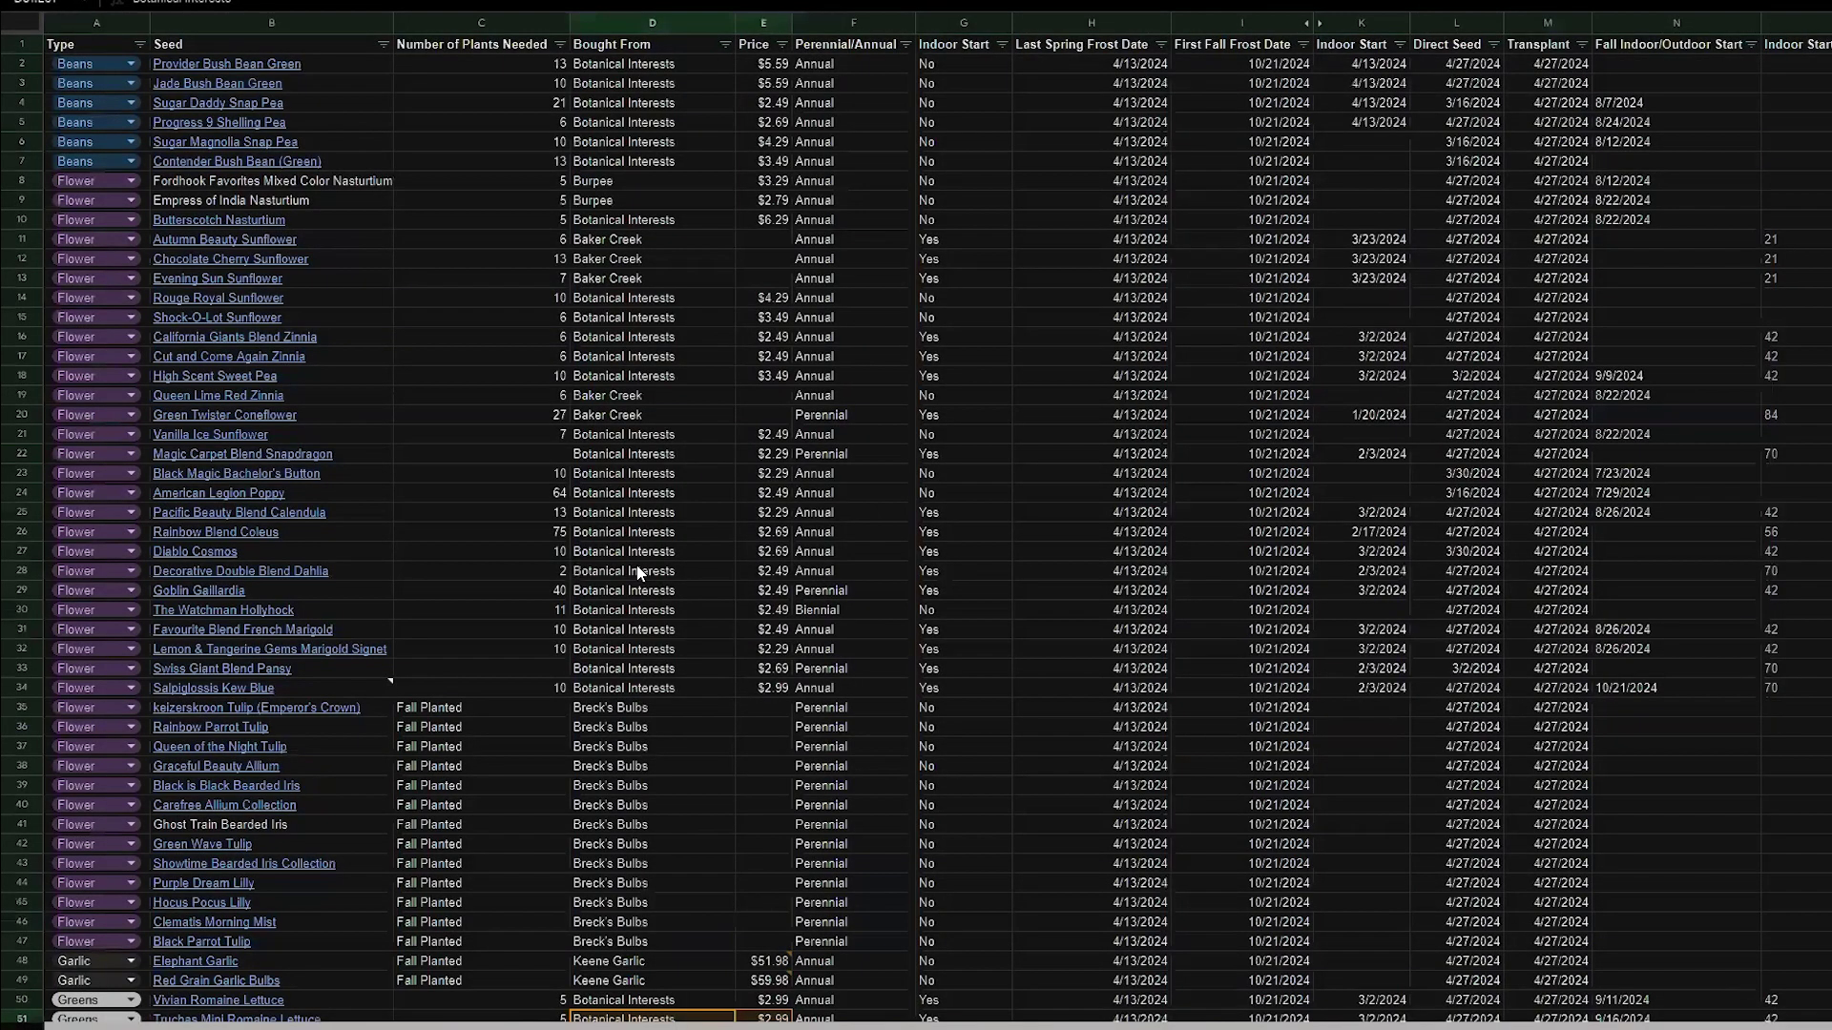
Step: Review the Type filter's values, Beans through Tomato, and close it unchanged
left_click(137, 46)
scroll(310, 423, "down", 2)
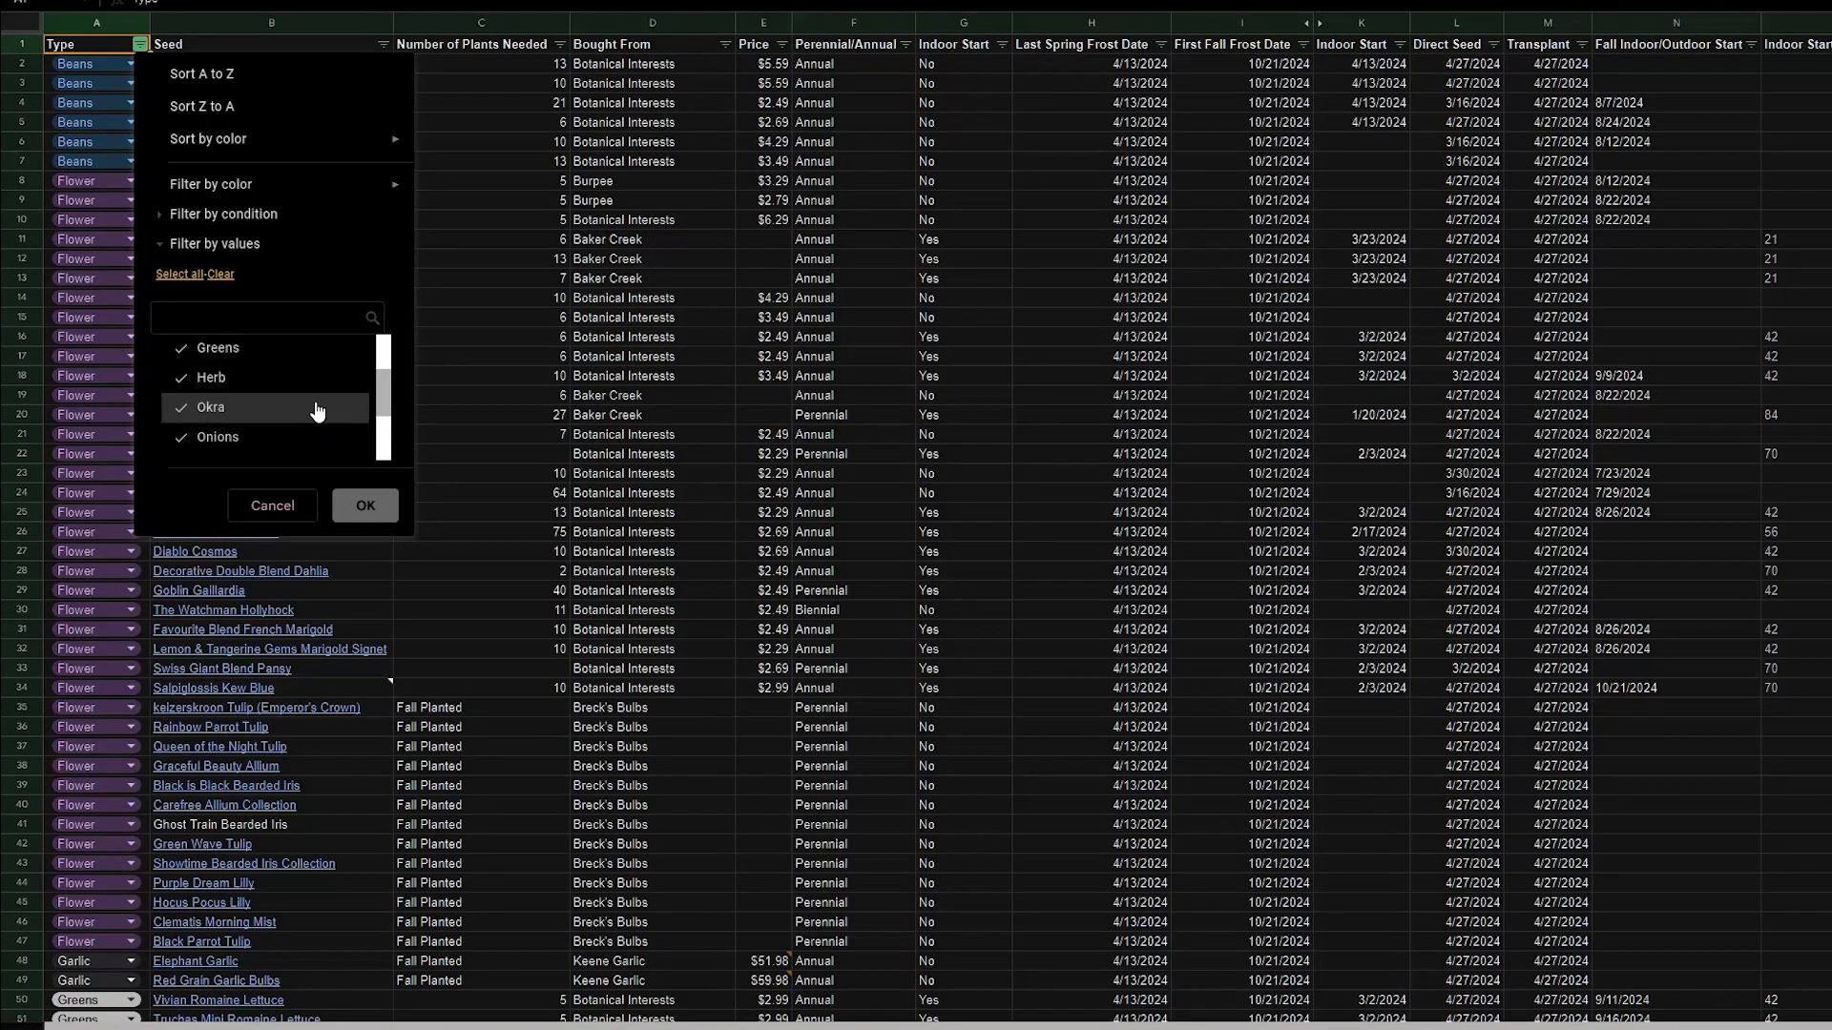
scroll(318, 411, "down", 3)
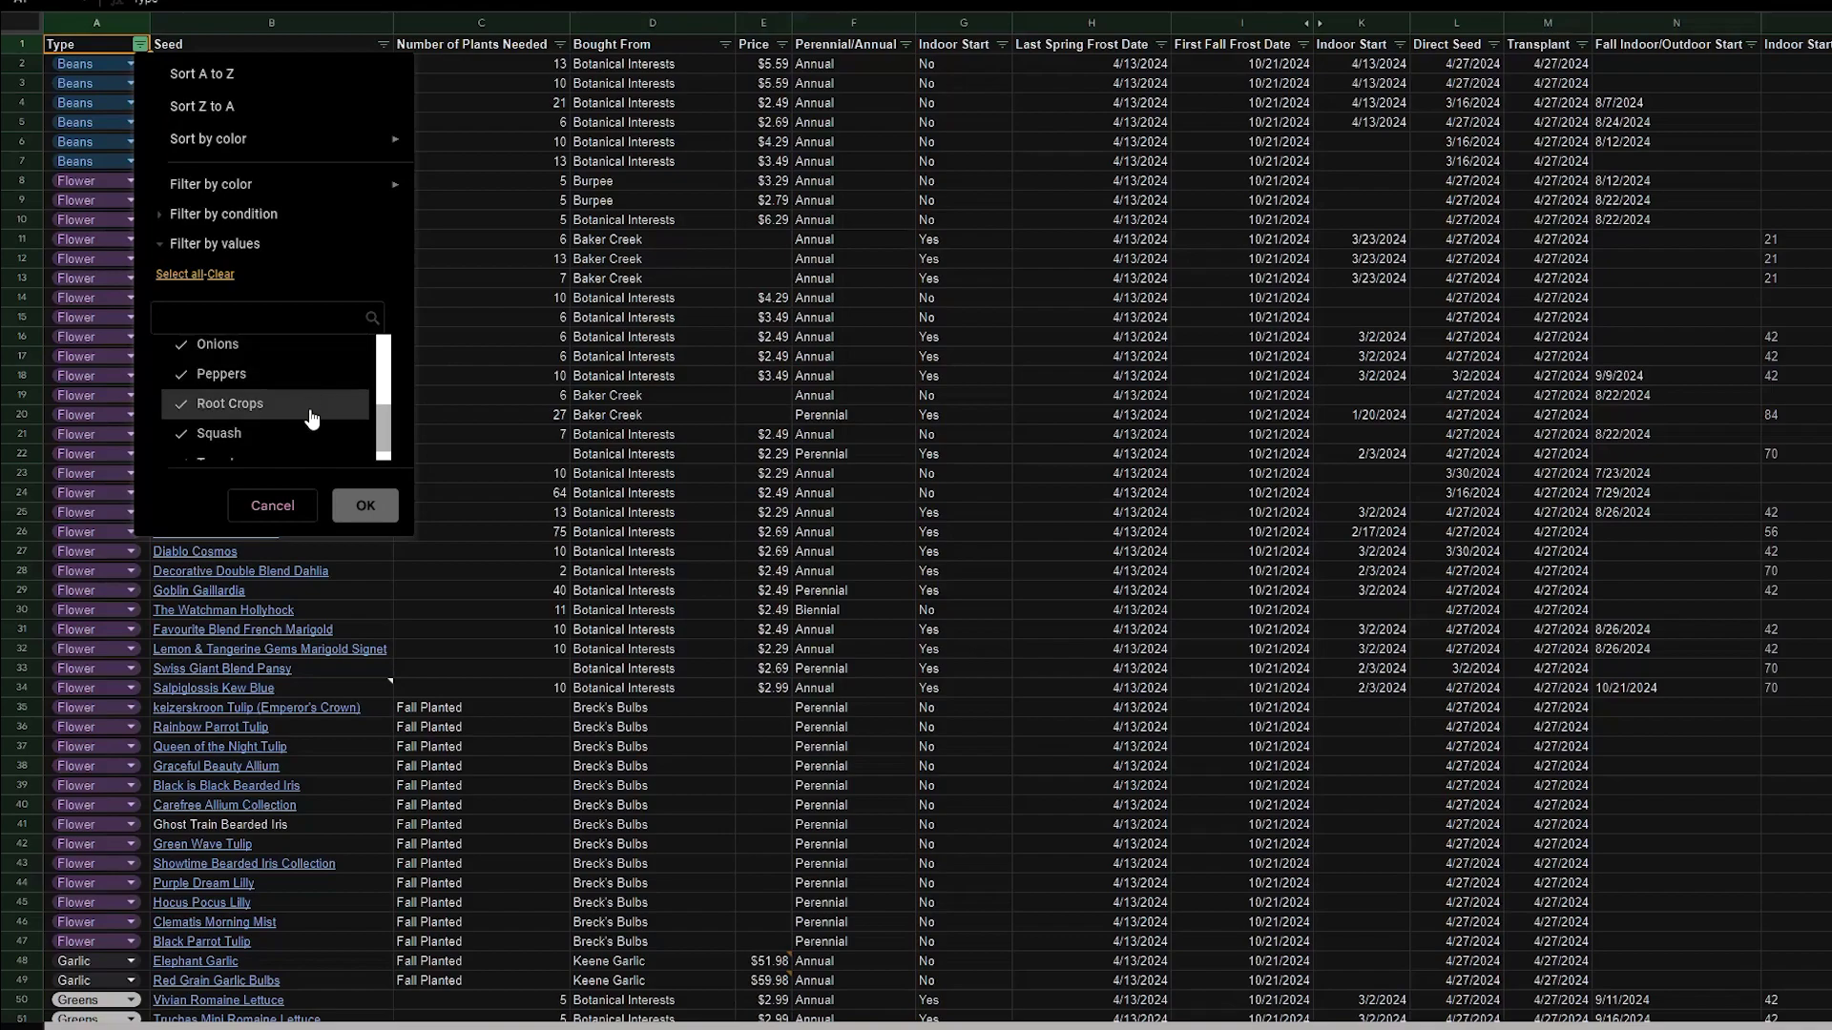
scroll(318, 434, "down", 1)
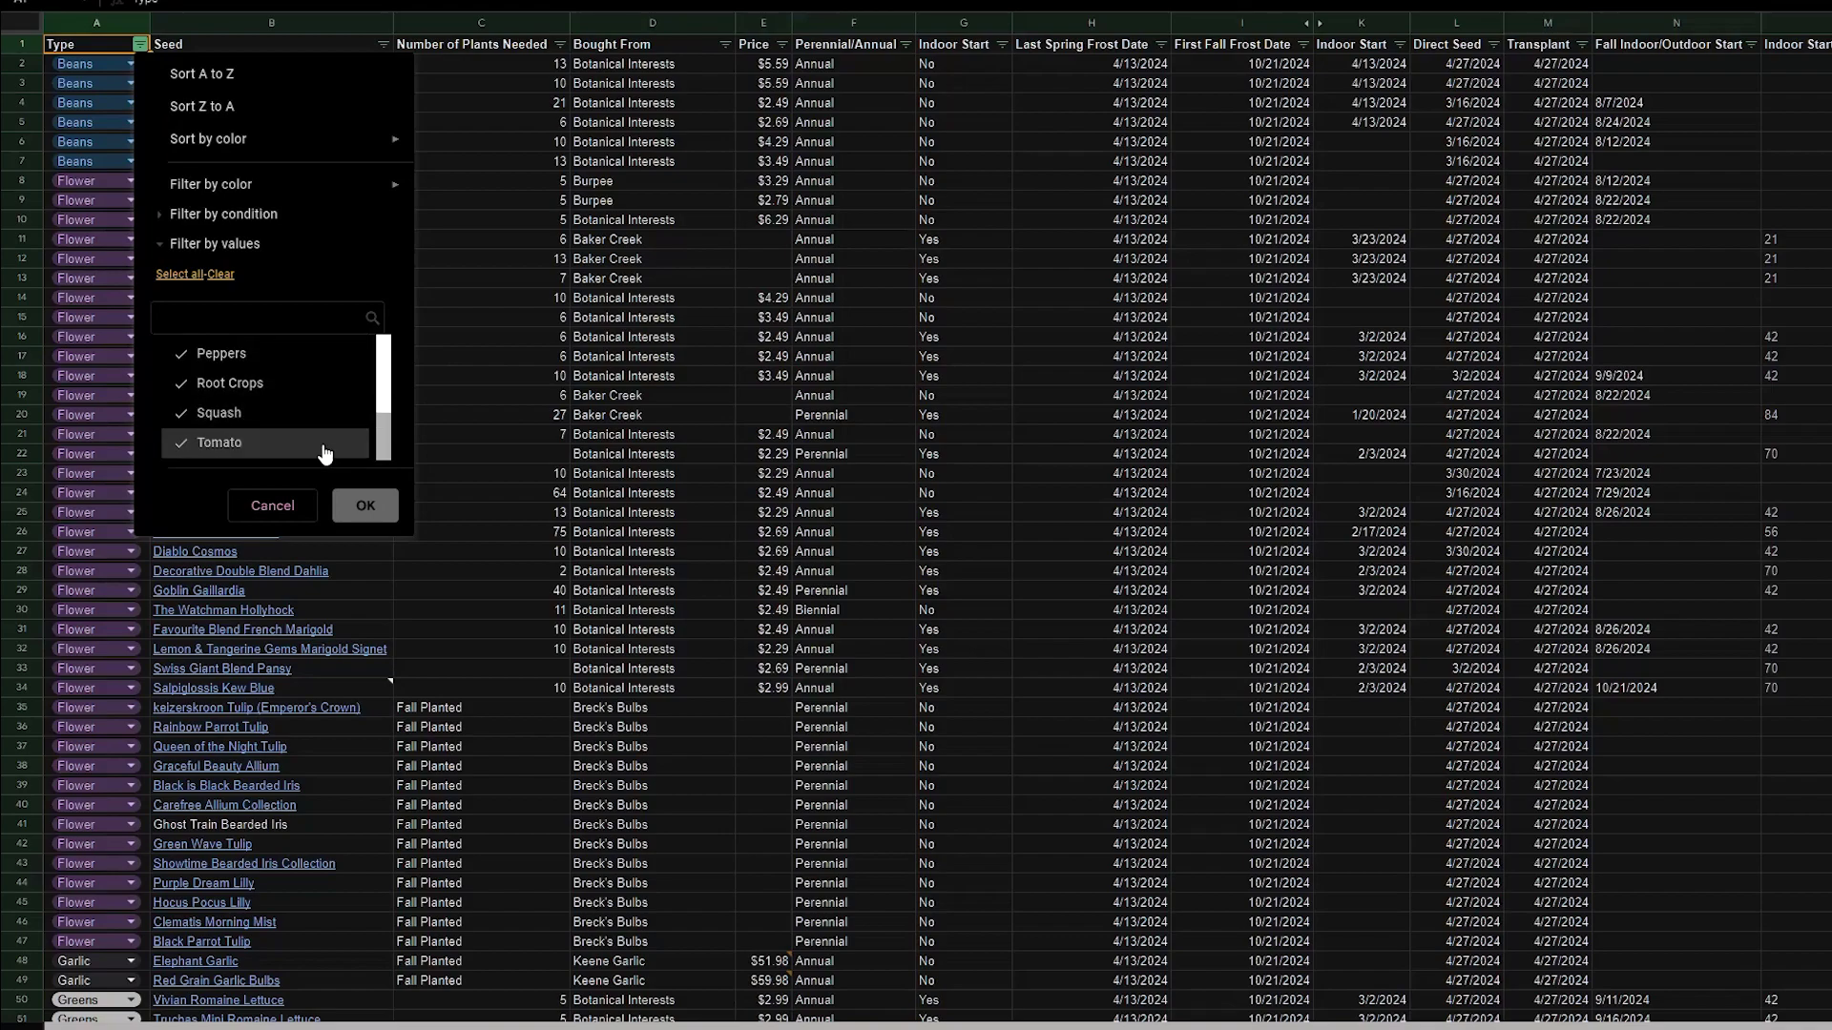
left_click(273, 507)
scroll(429, 667, "down", 4)
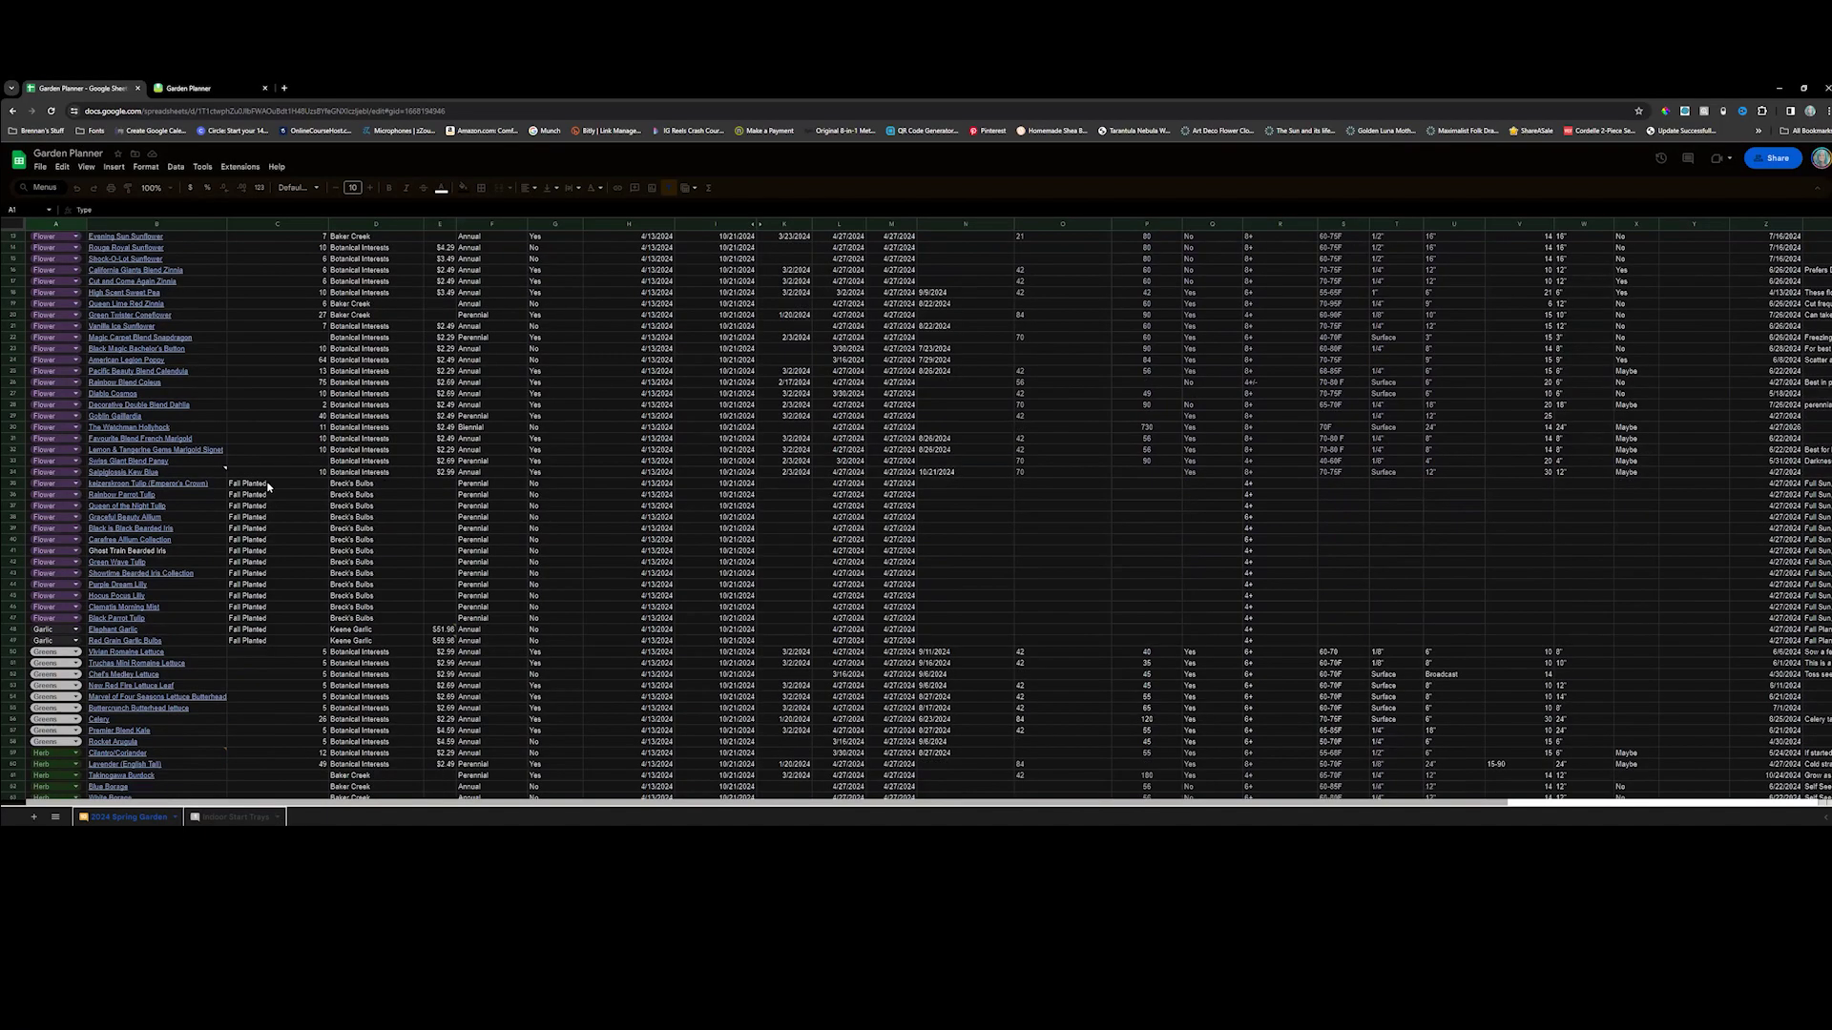
left_click(467, 707)
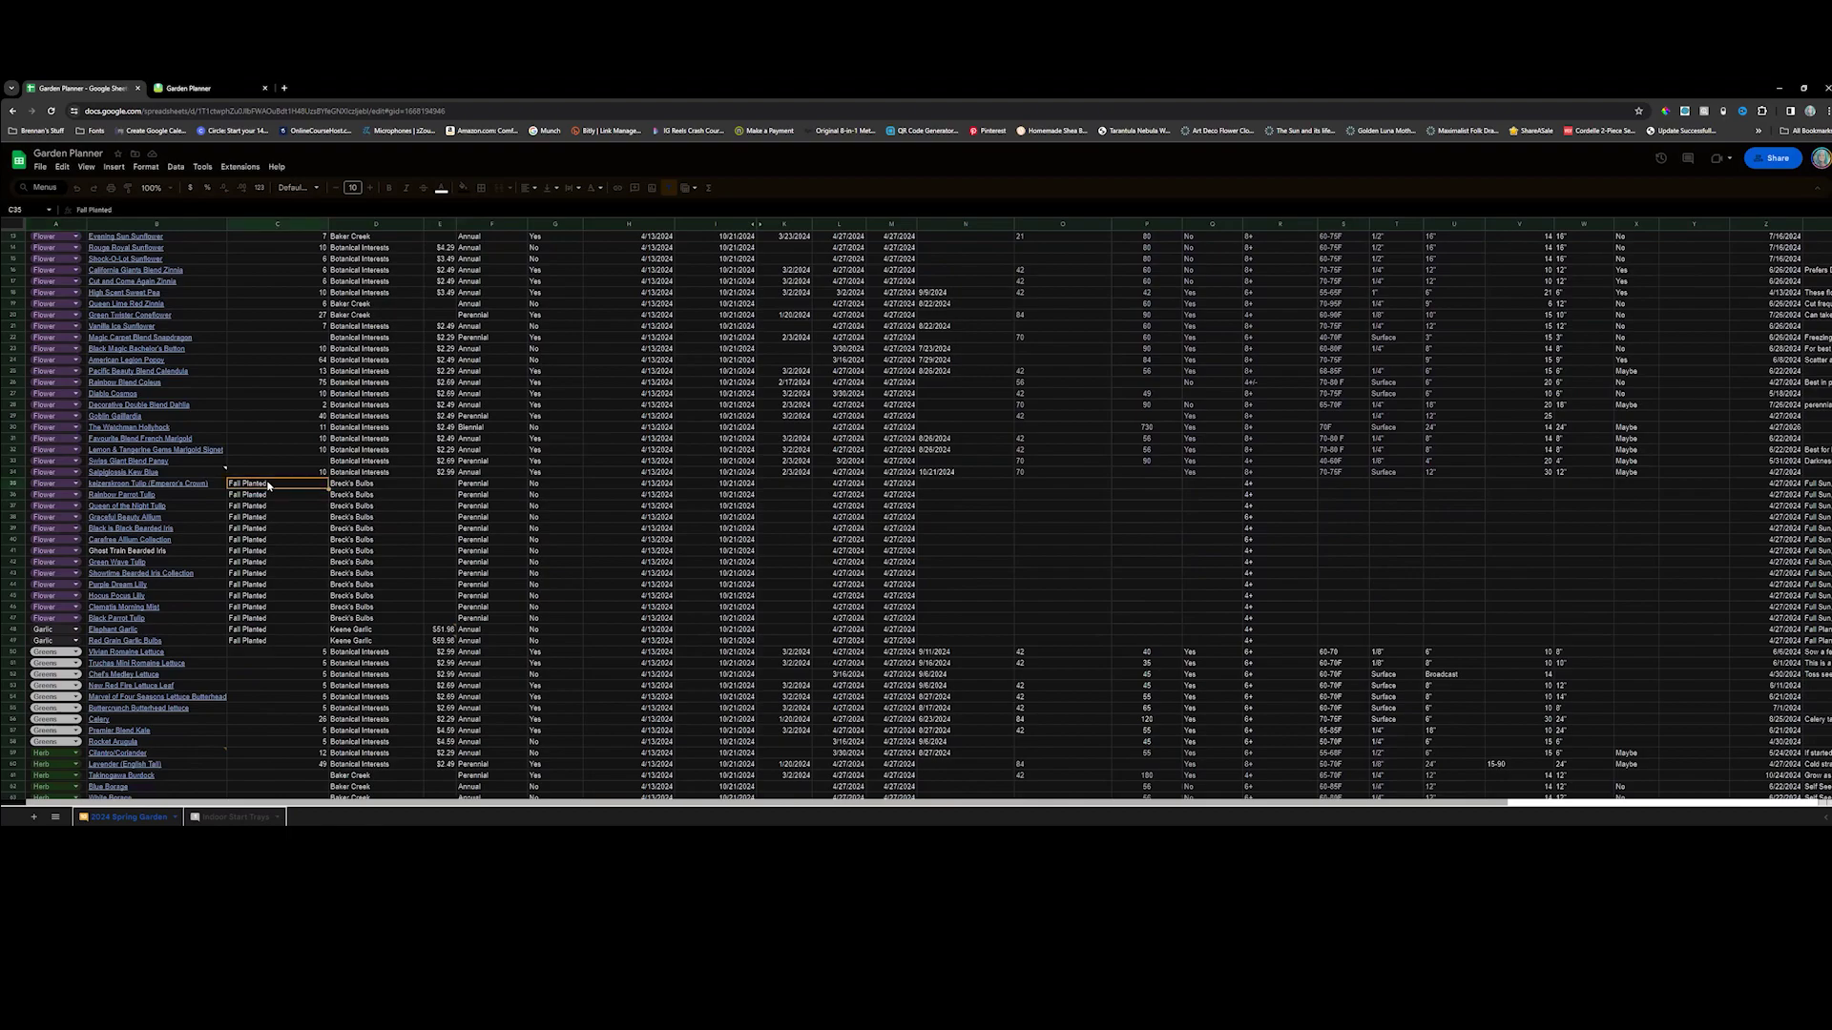
left_click(271, 495)
scroll(273, 513, "up", 4)
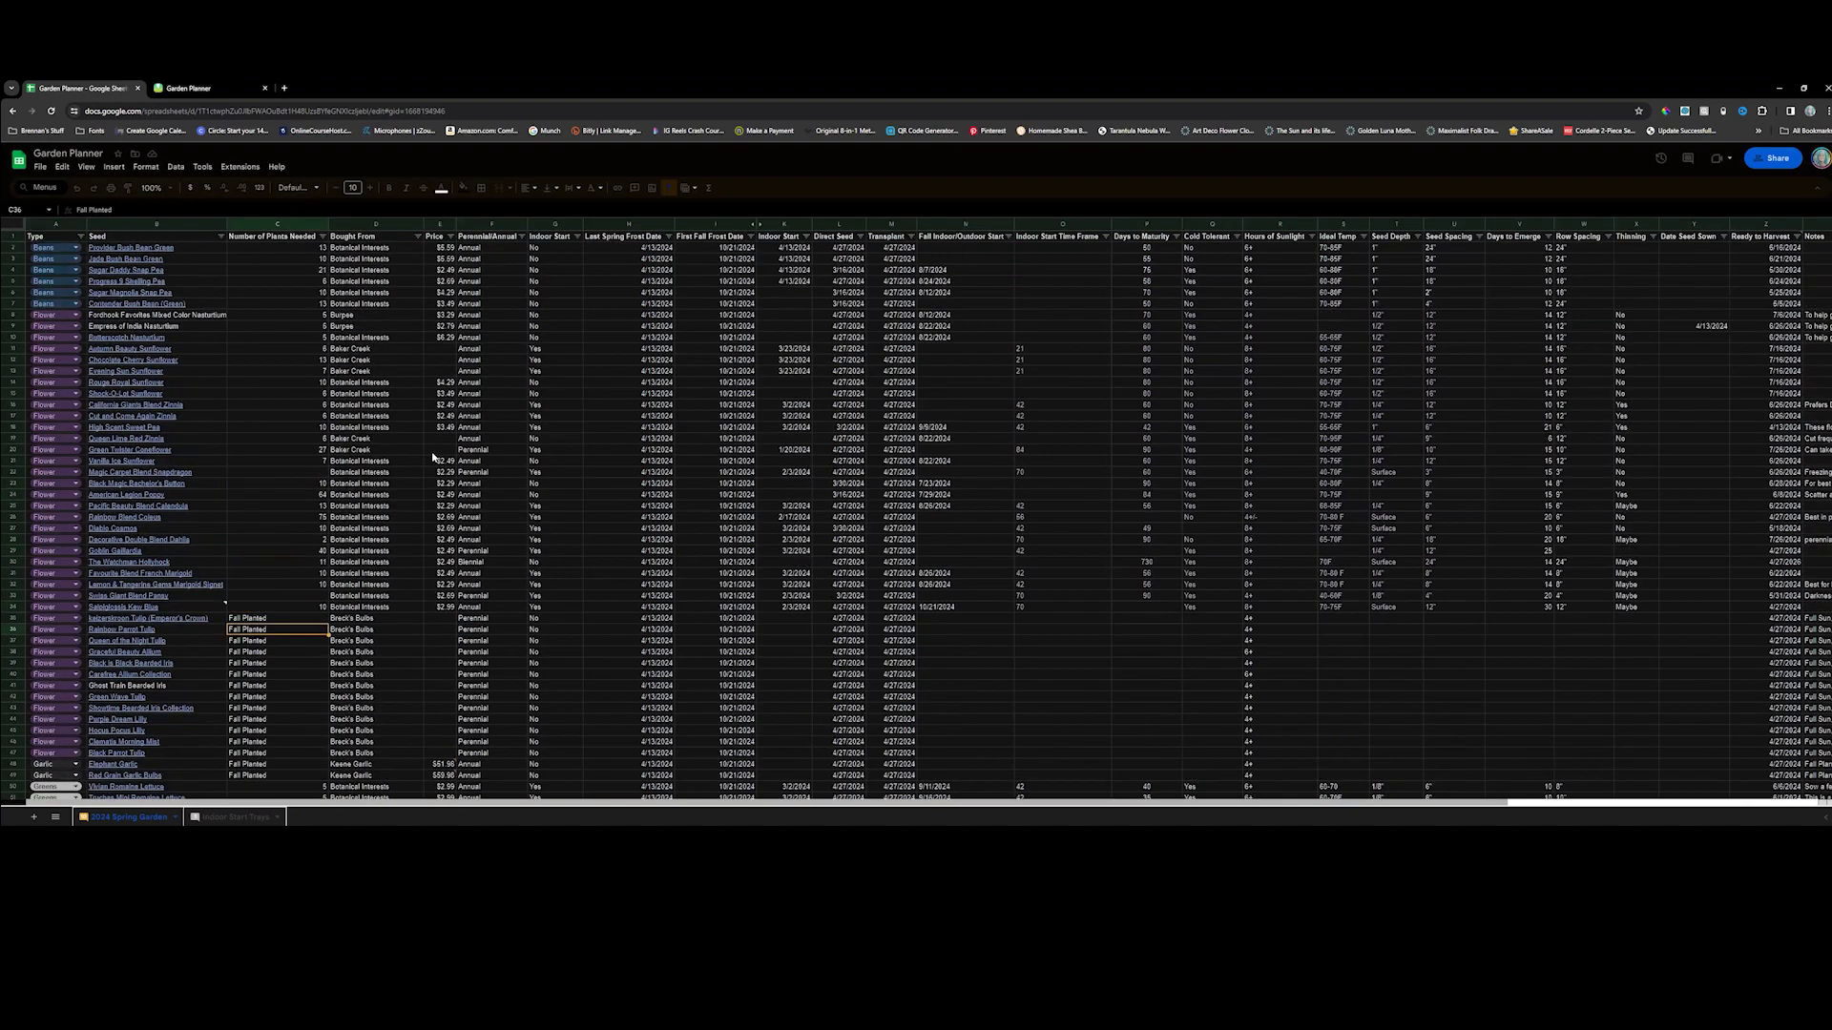
left_click(662, 250)
left_click(692, 252)
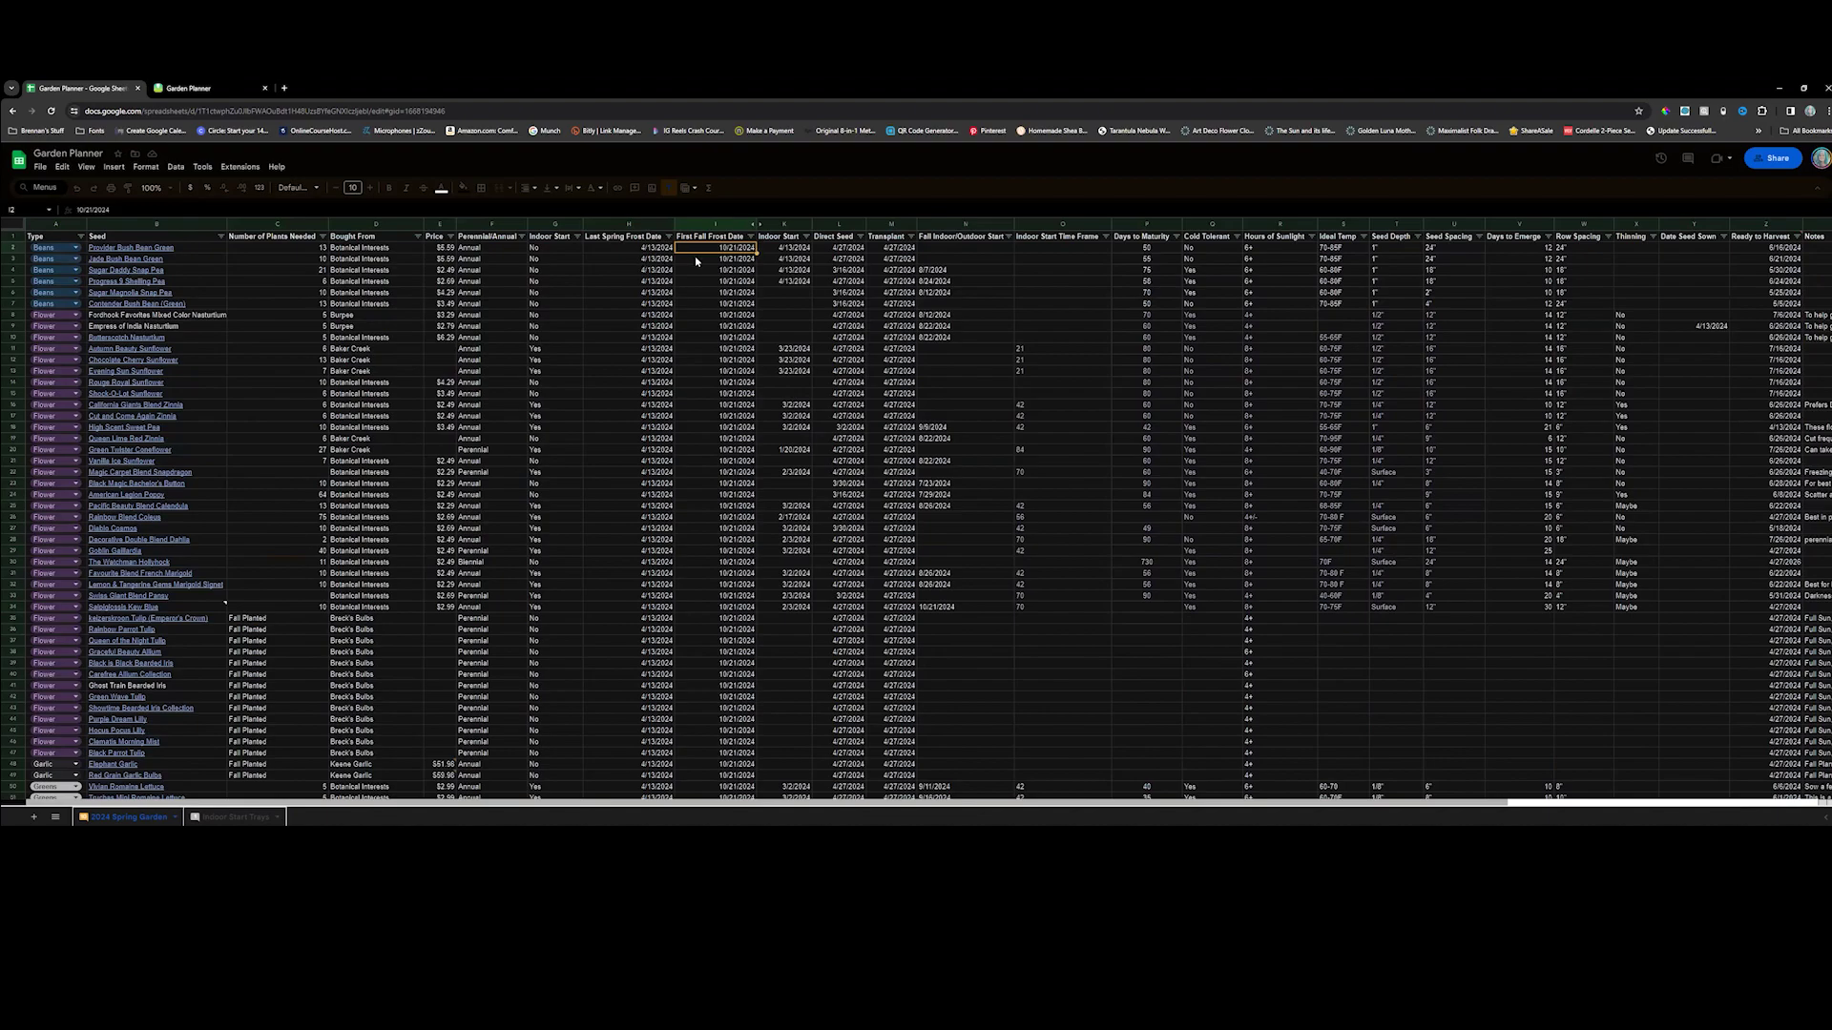
left_click(849, 249)
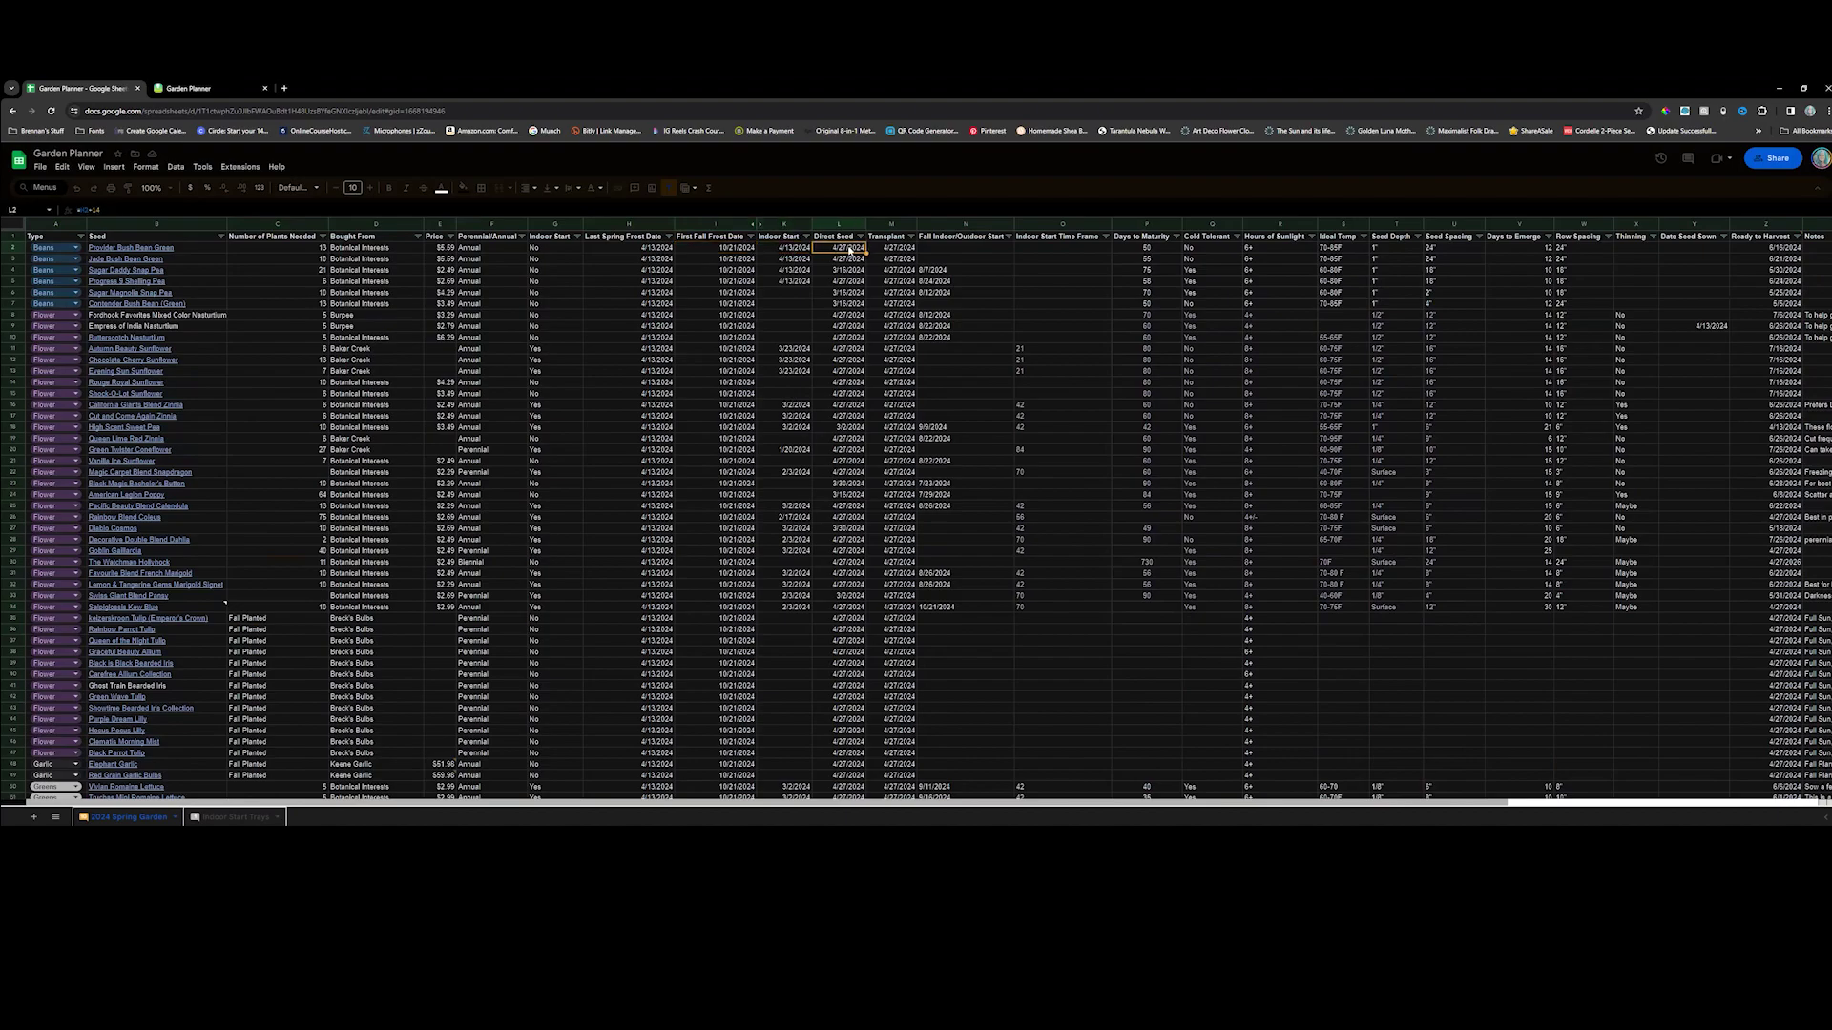
left_click(890, 249)
left_click(946, 259)
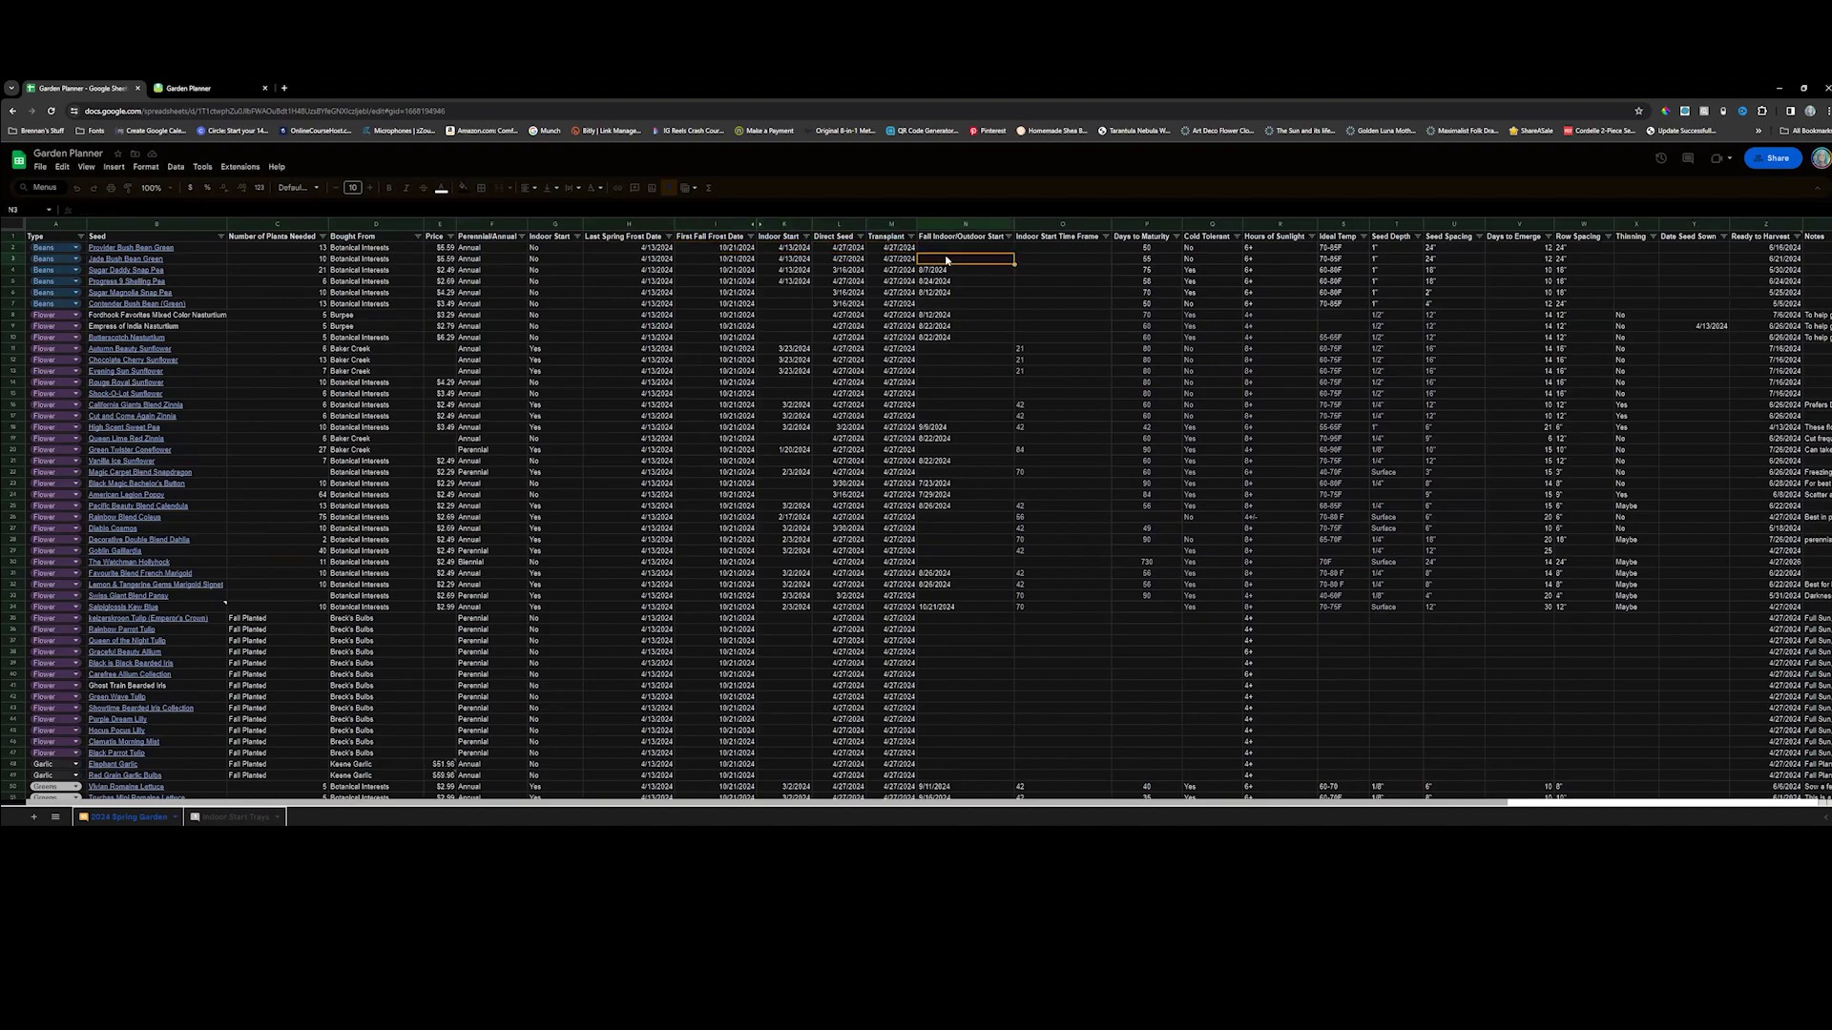